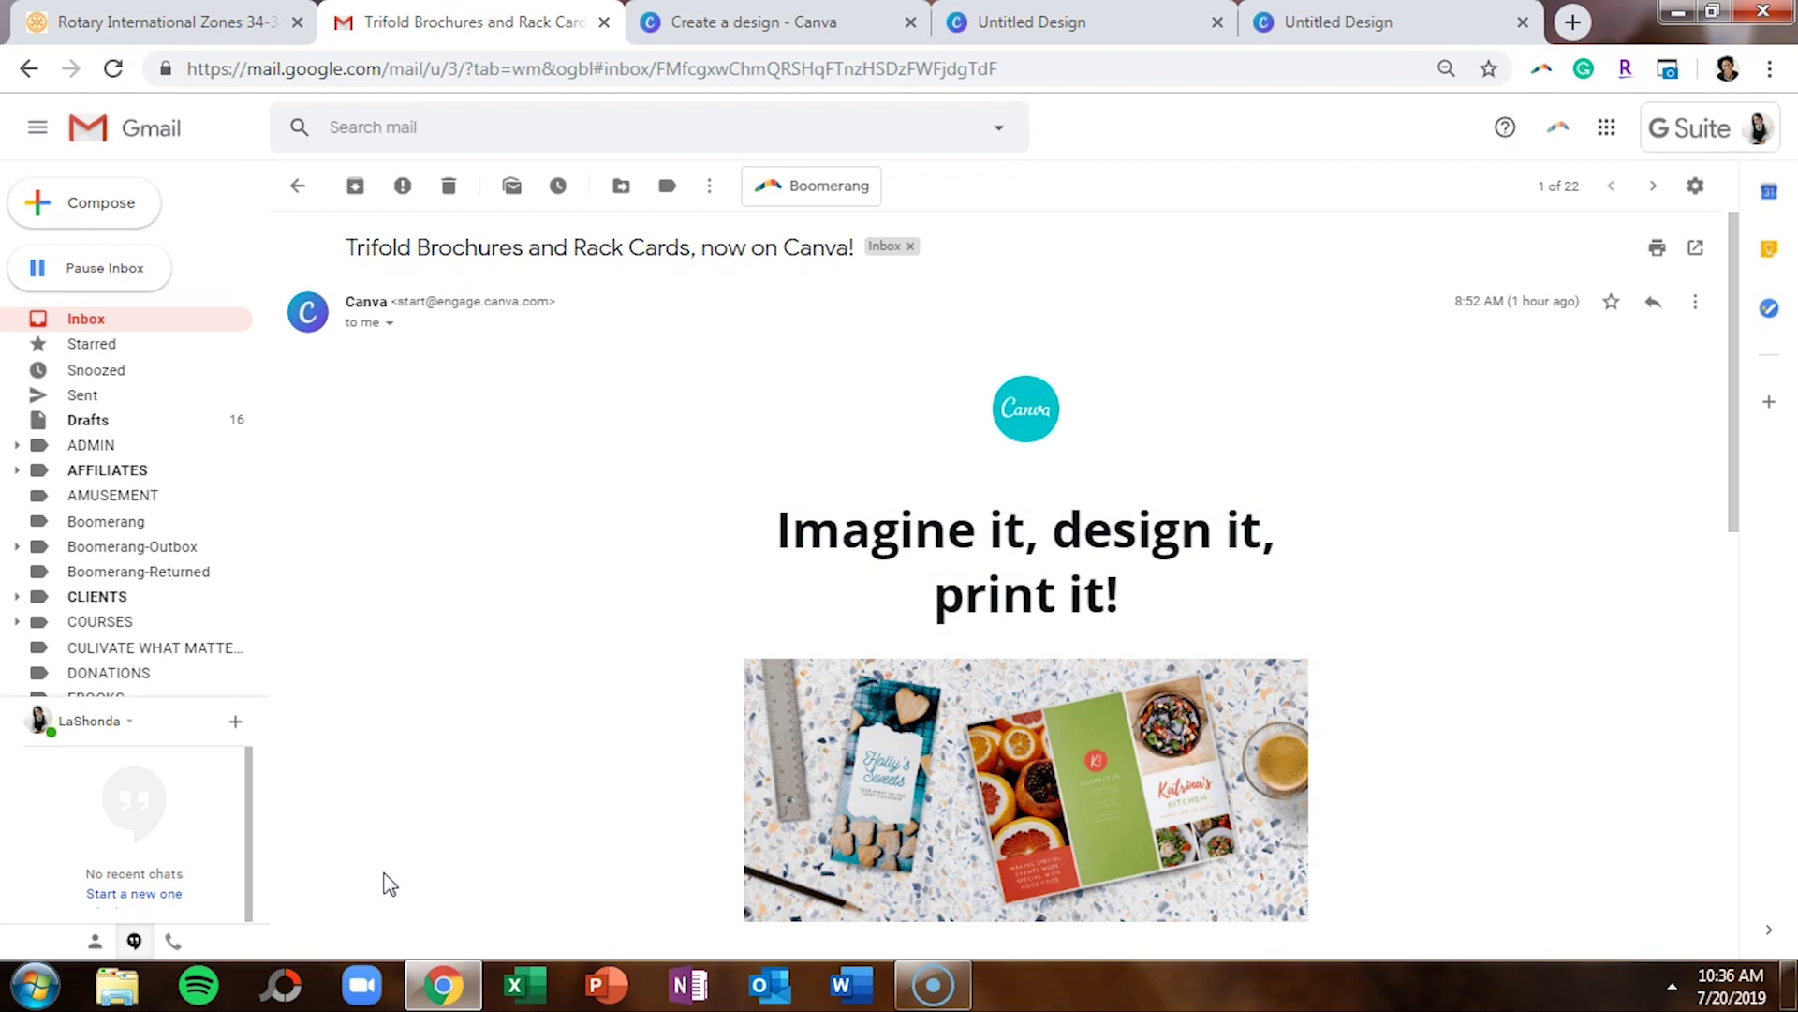
# Step: Switch from the Canva email in Gmail to the blank Rack Cards design tab
pyautogui.click(1031, 21)
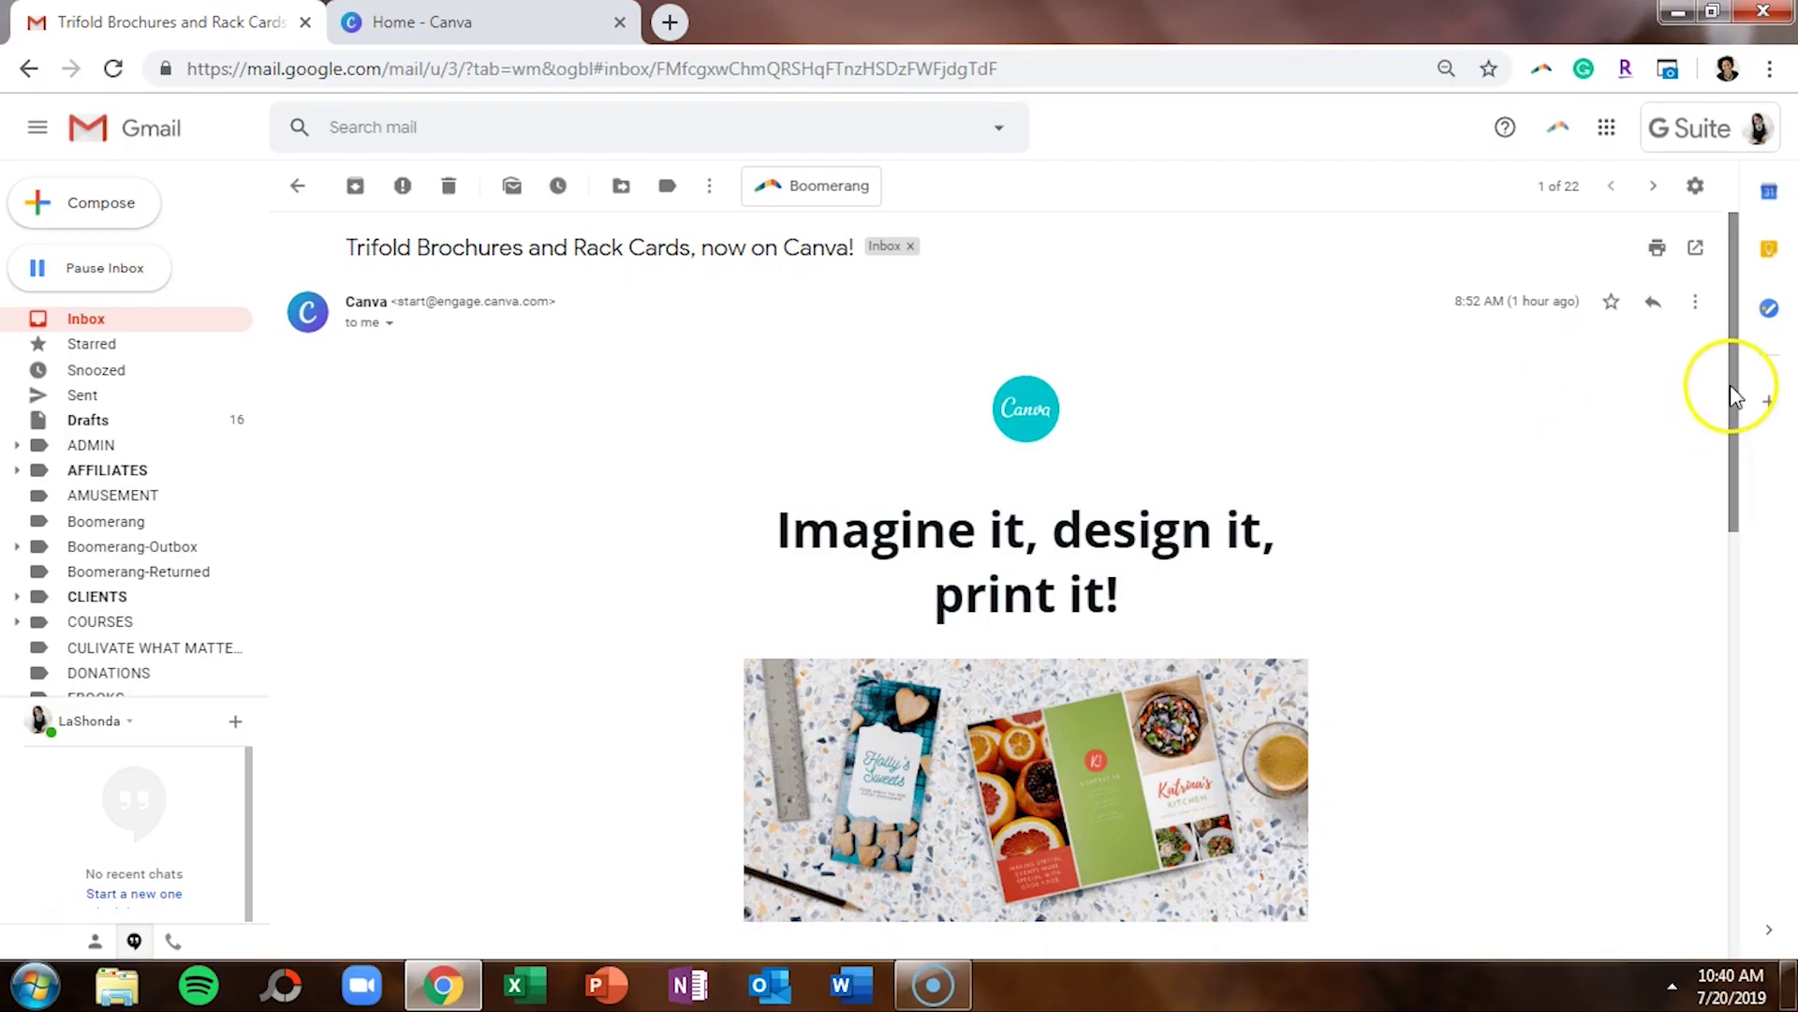
pyautogui.moveTo(1732, 394); pyautogui.dragTo(1734, 727)
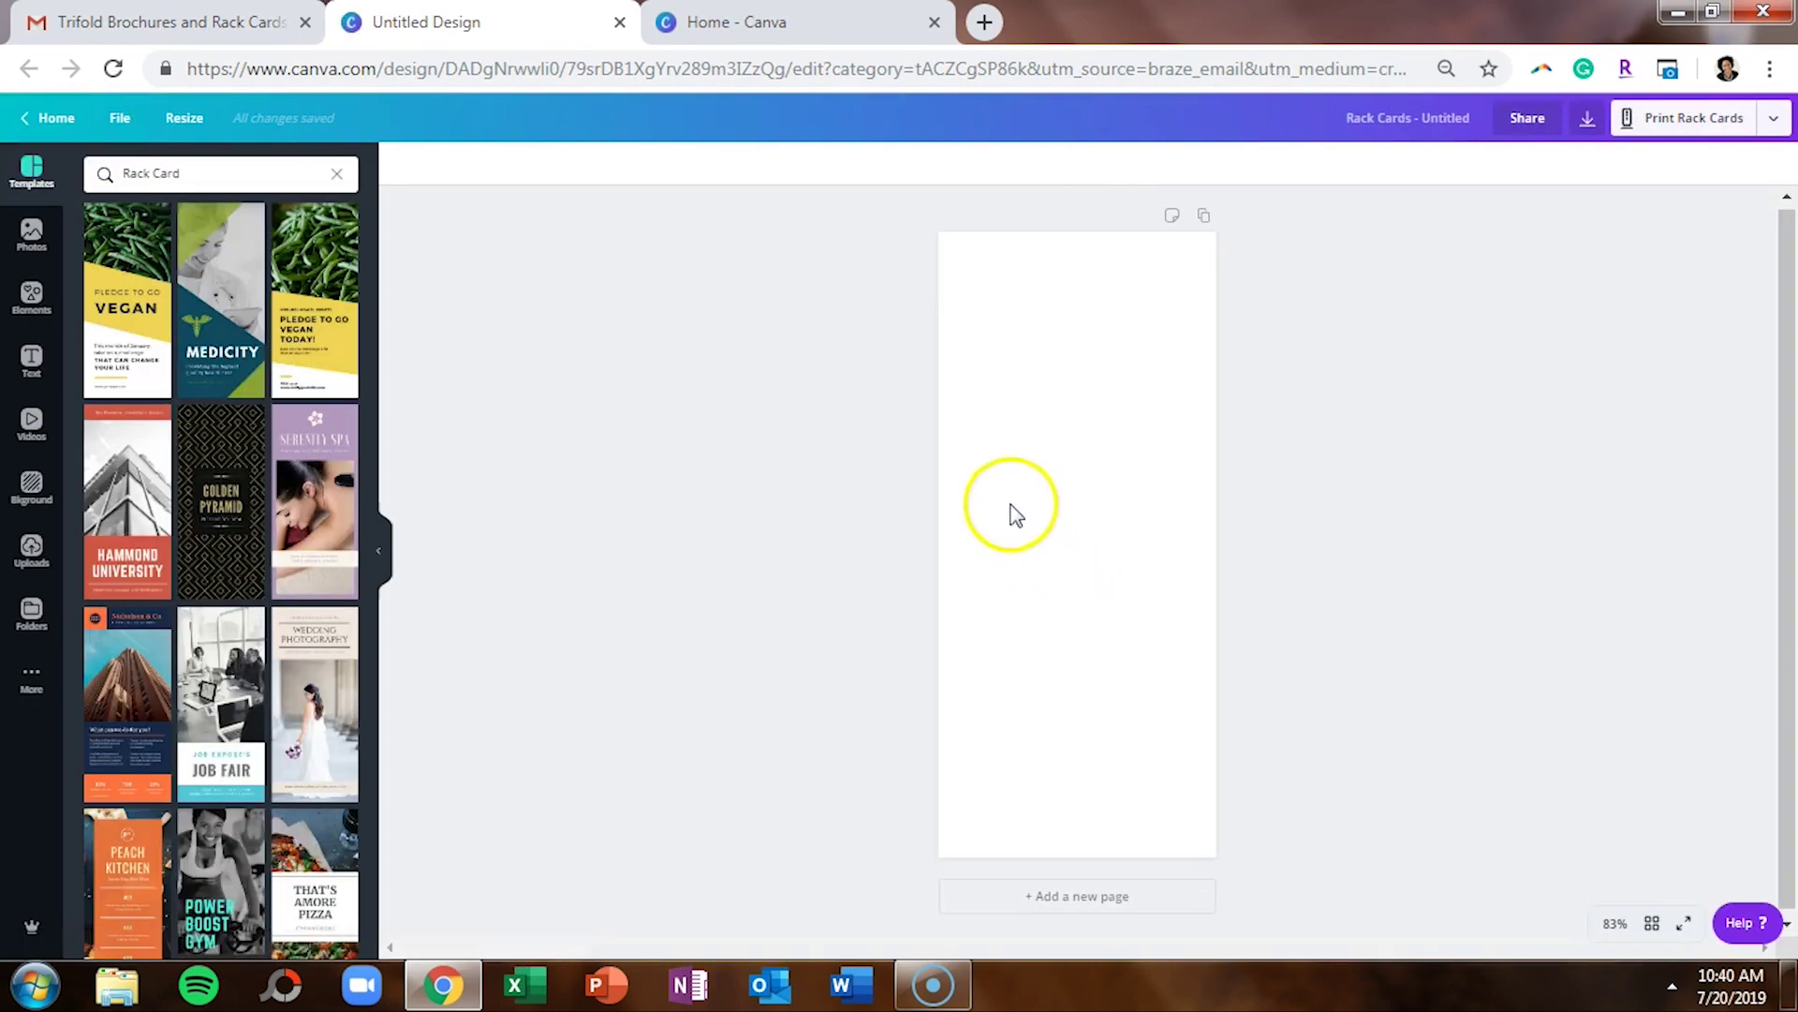
# Step: Go to the Canva home page and bring up the full Create a design catalogue
pyautogui.click(850, 37)
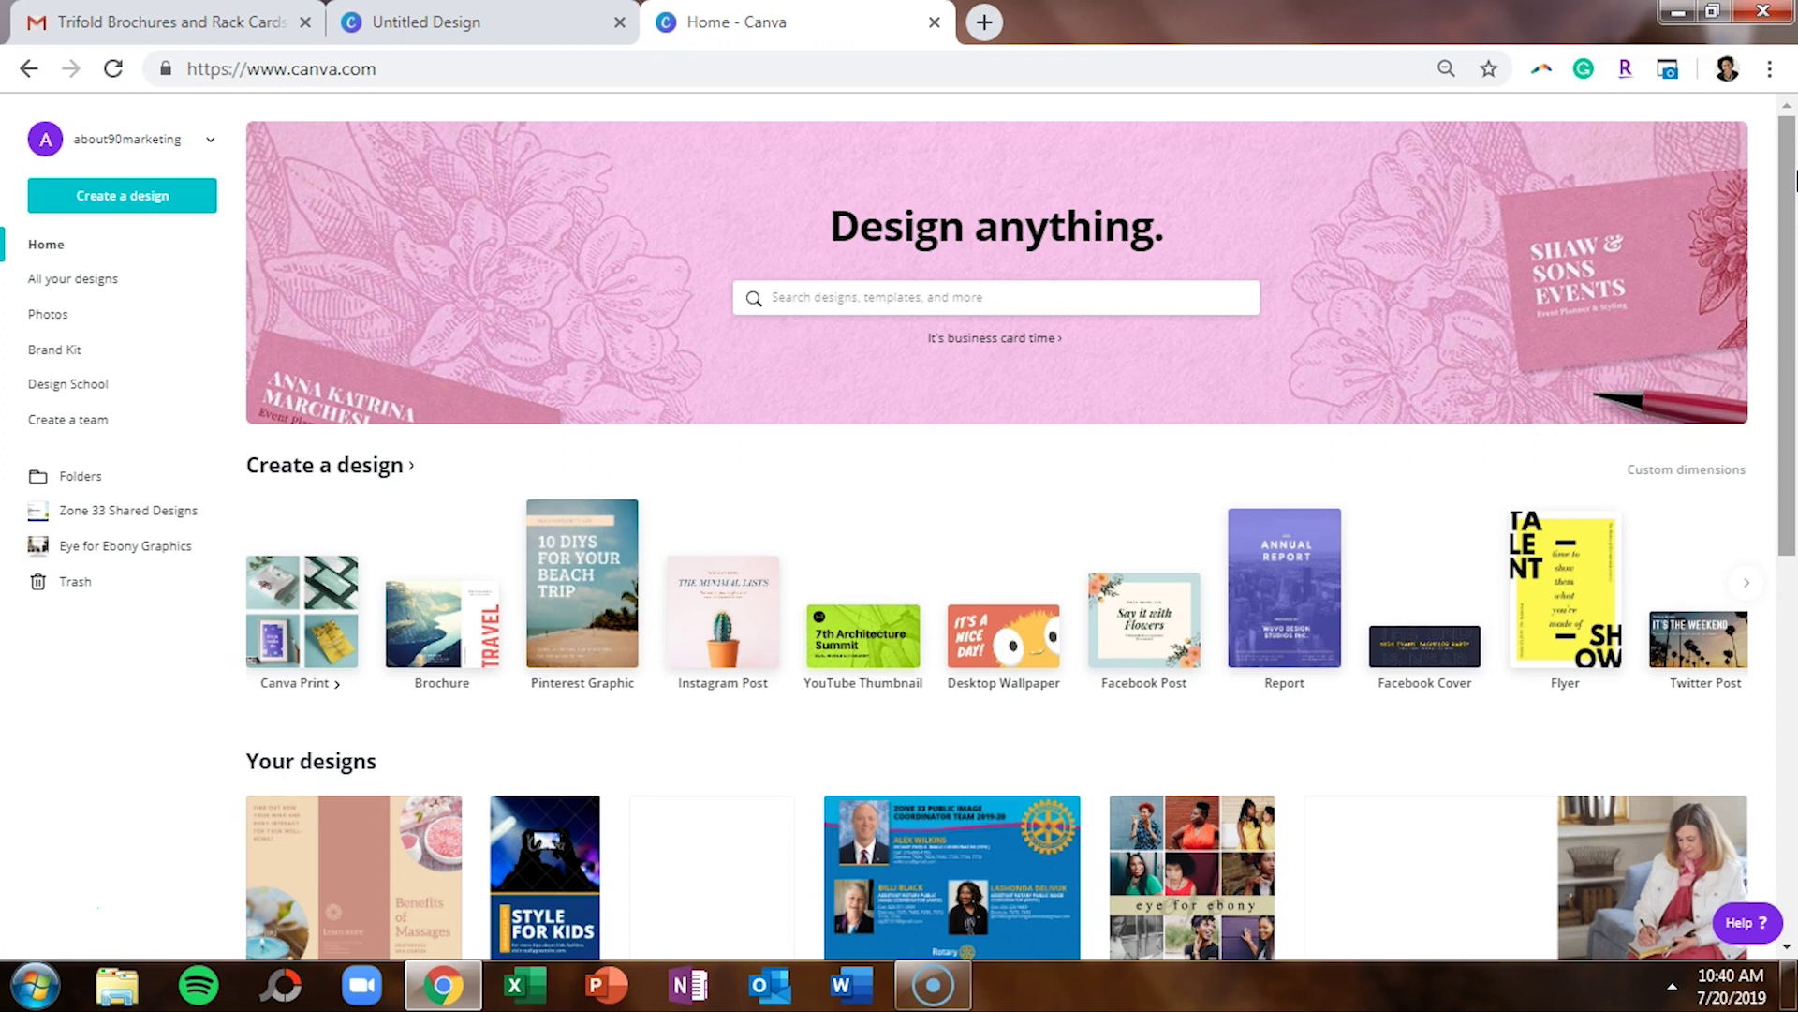
pyautogui.moveTo(1795, 178)
pyautogui.mouseDown()
pyautogui.moveTo(1794, 253)
pyautogui.moveTo(1796, 211)
pyautogui.mouseUp()
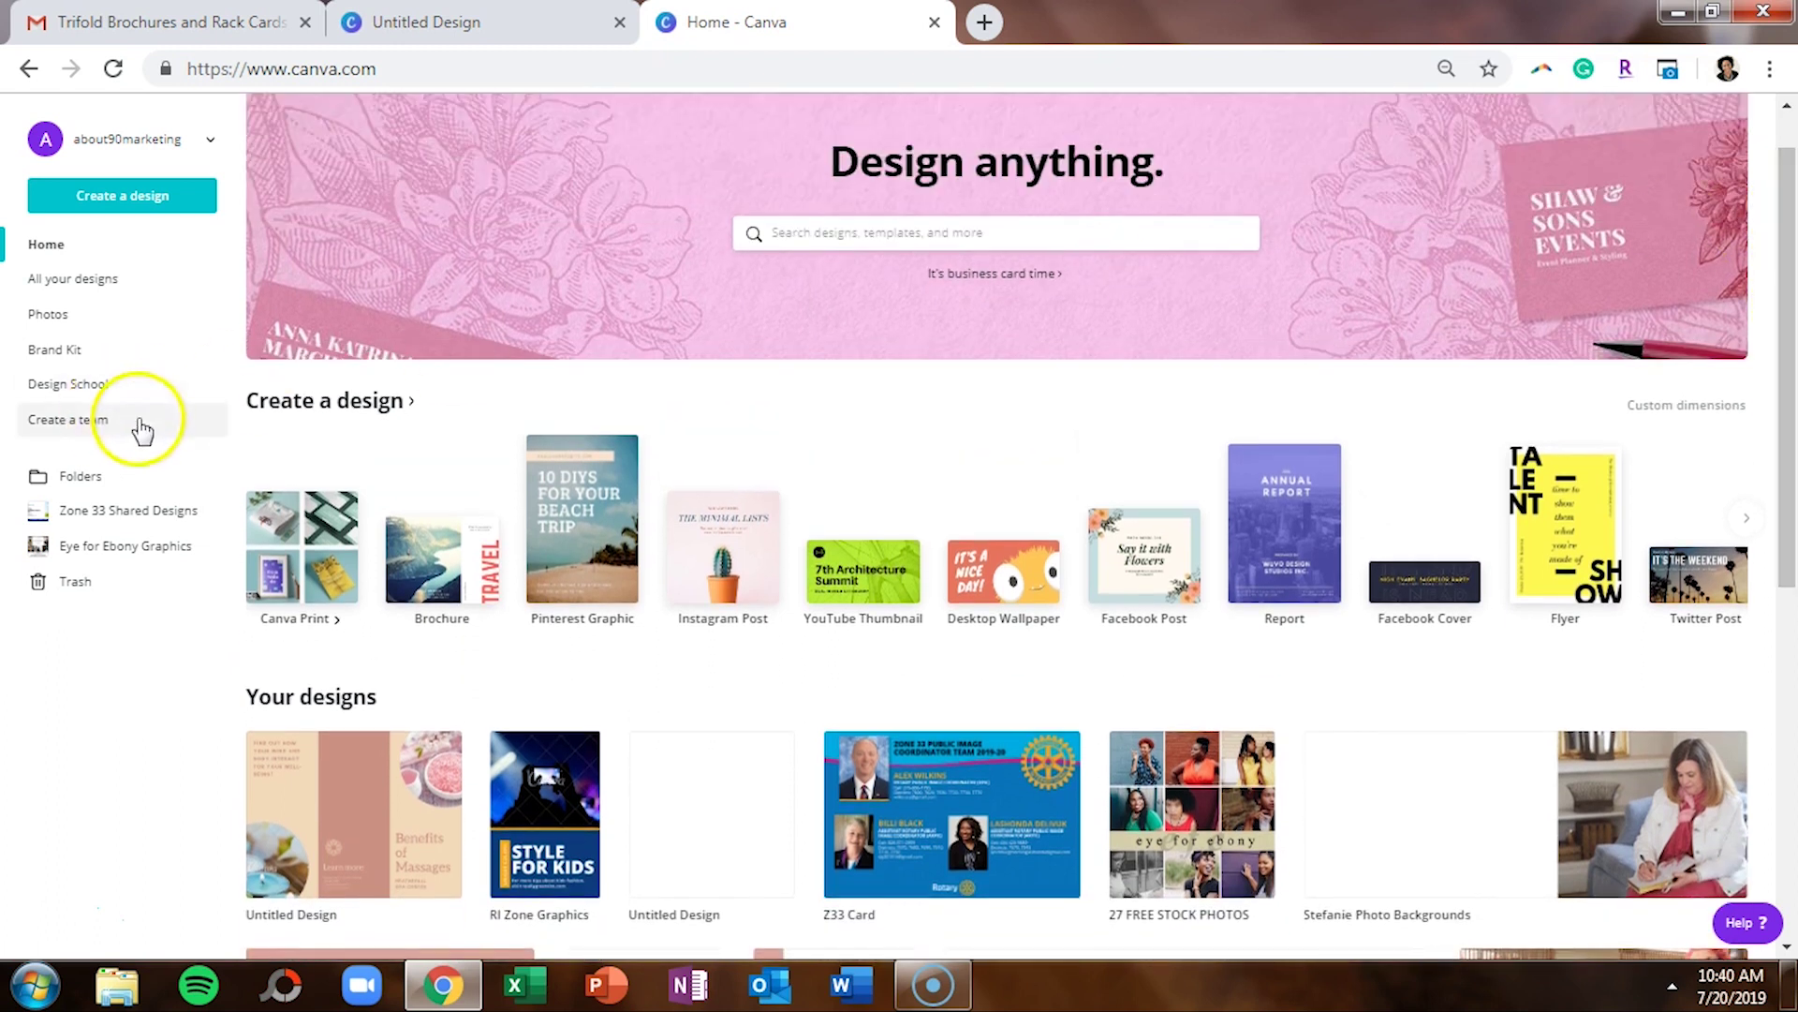
pyautogui.click(307, 410)
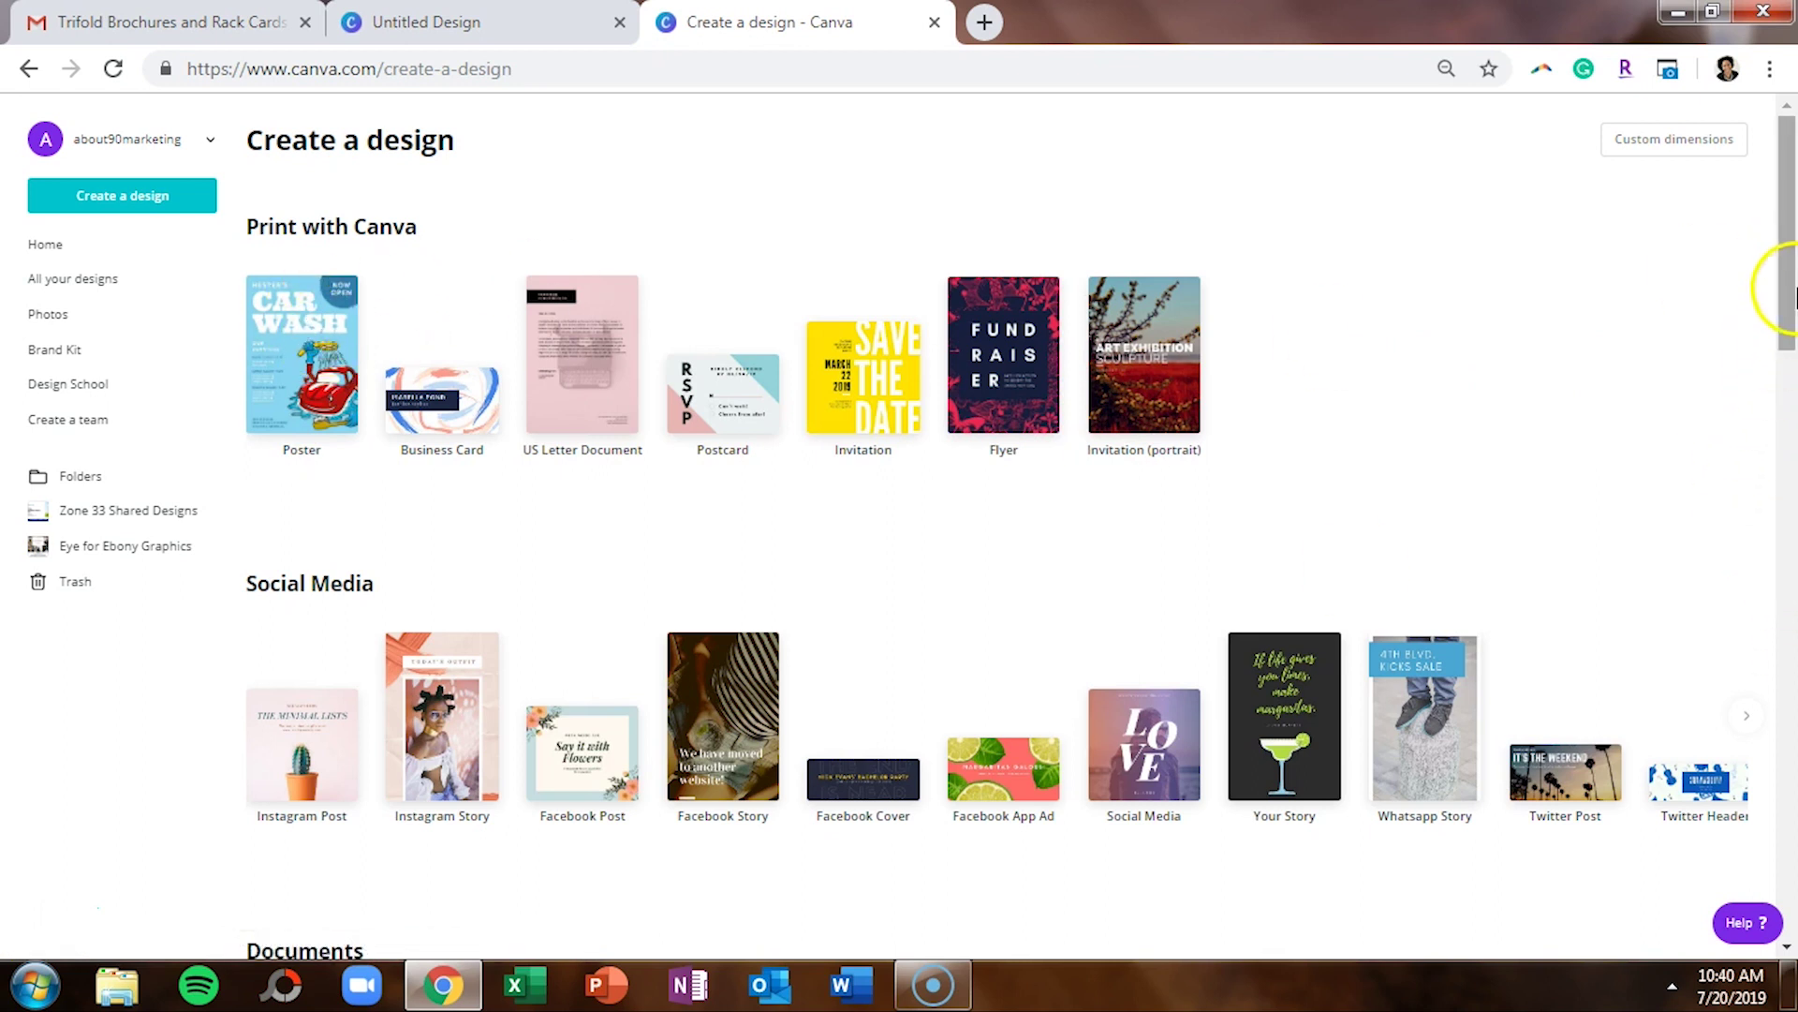
pyautogui.moveTo(1795, 297); pyautogui.dragTo(1795, 916)
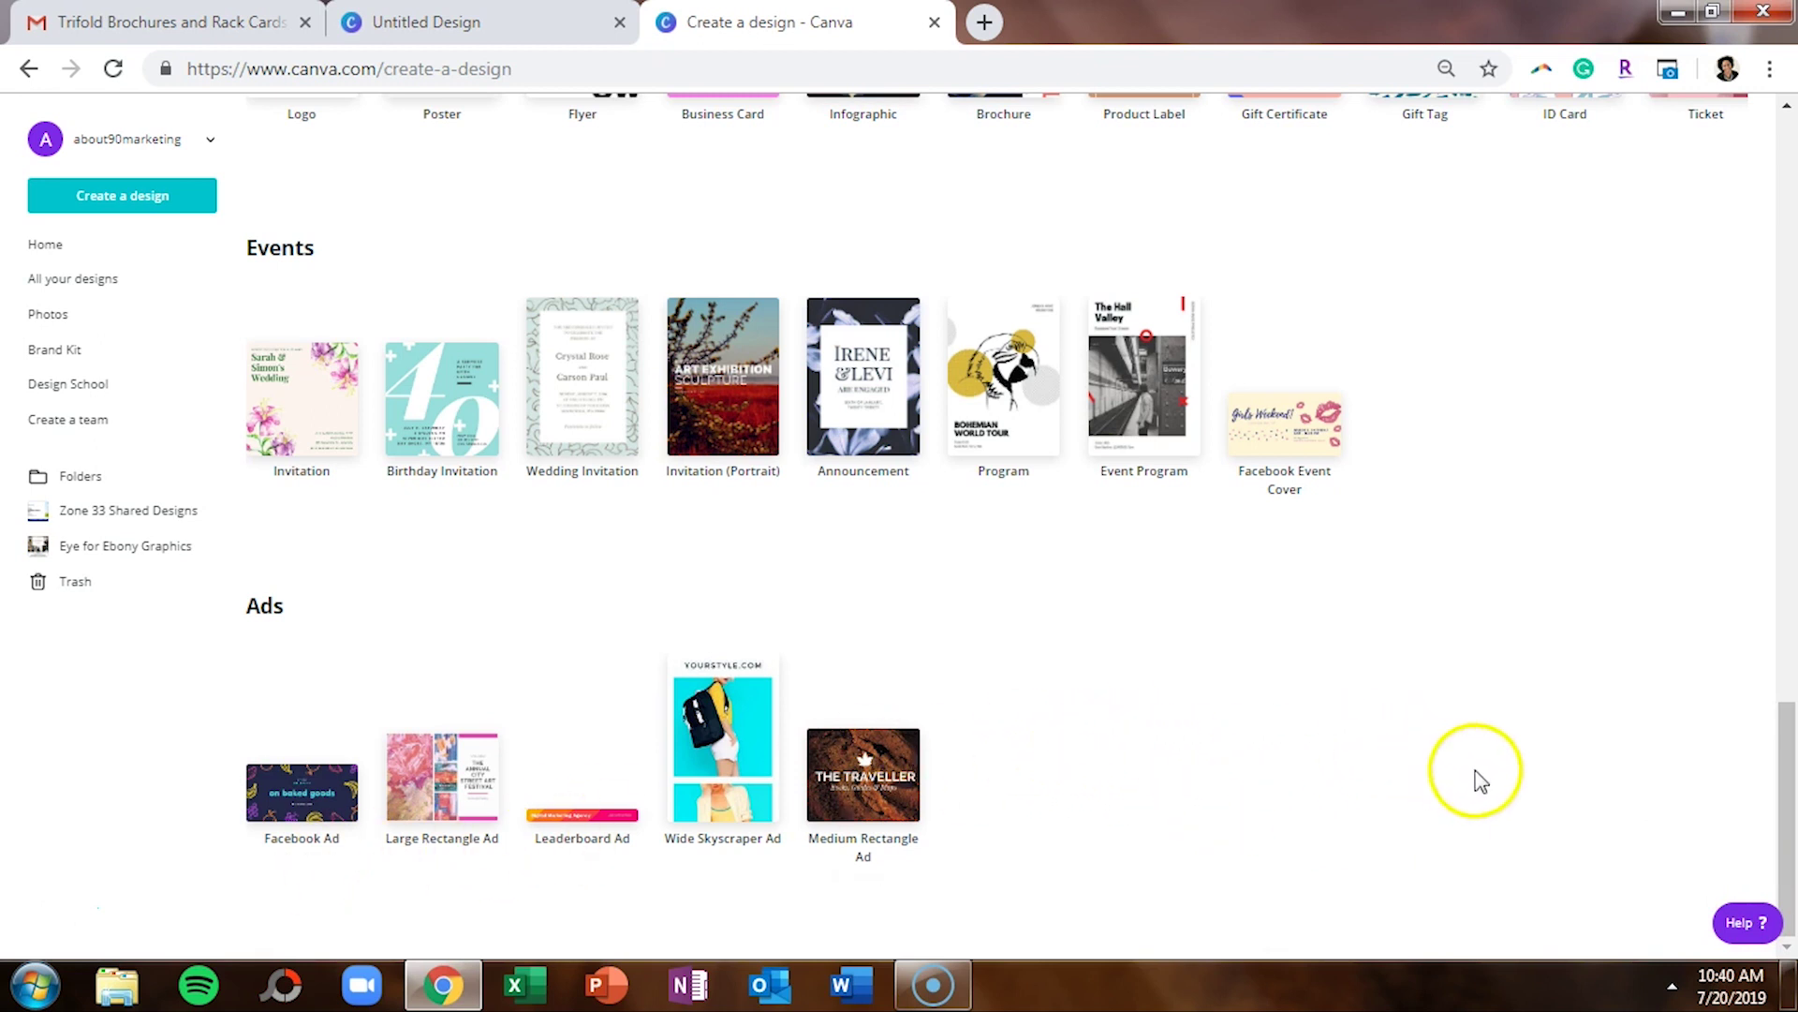
pyautogui.moveTo(1787, 783); pyautogui.dragTo(1773, 675)
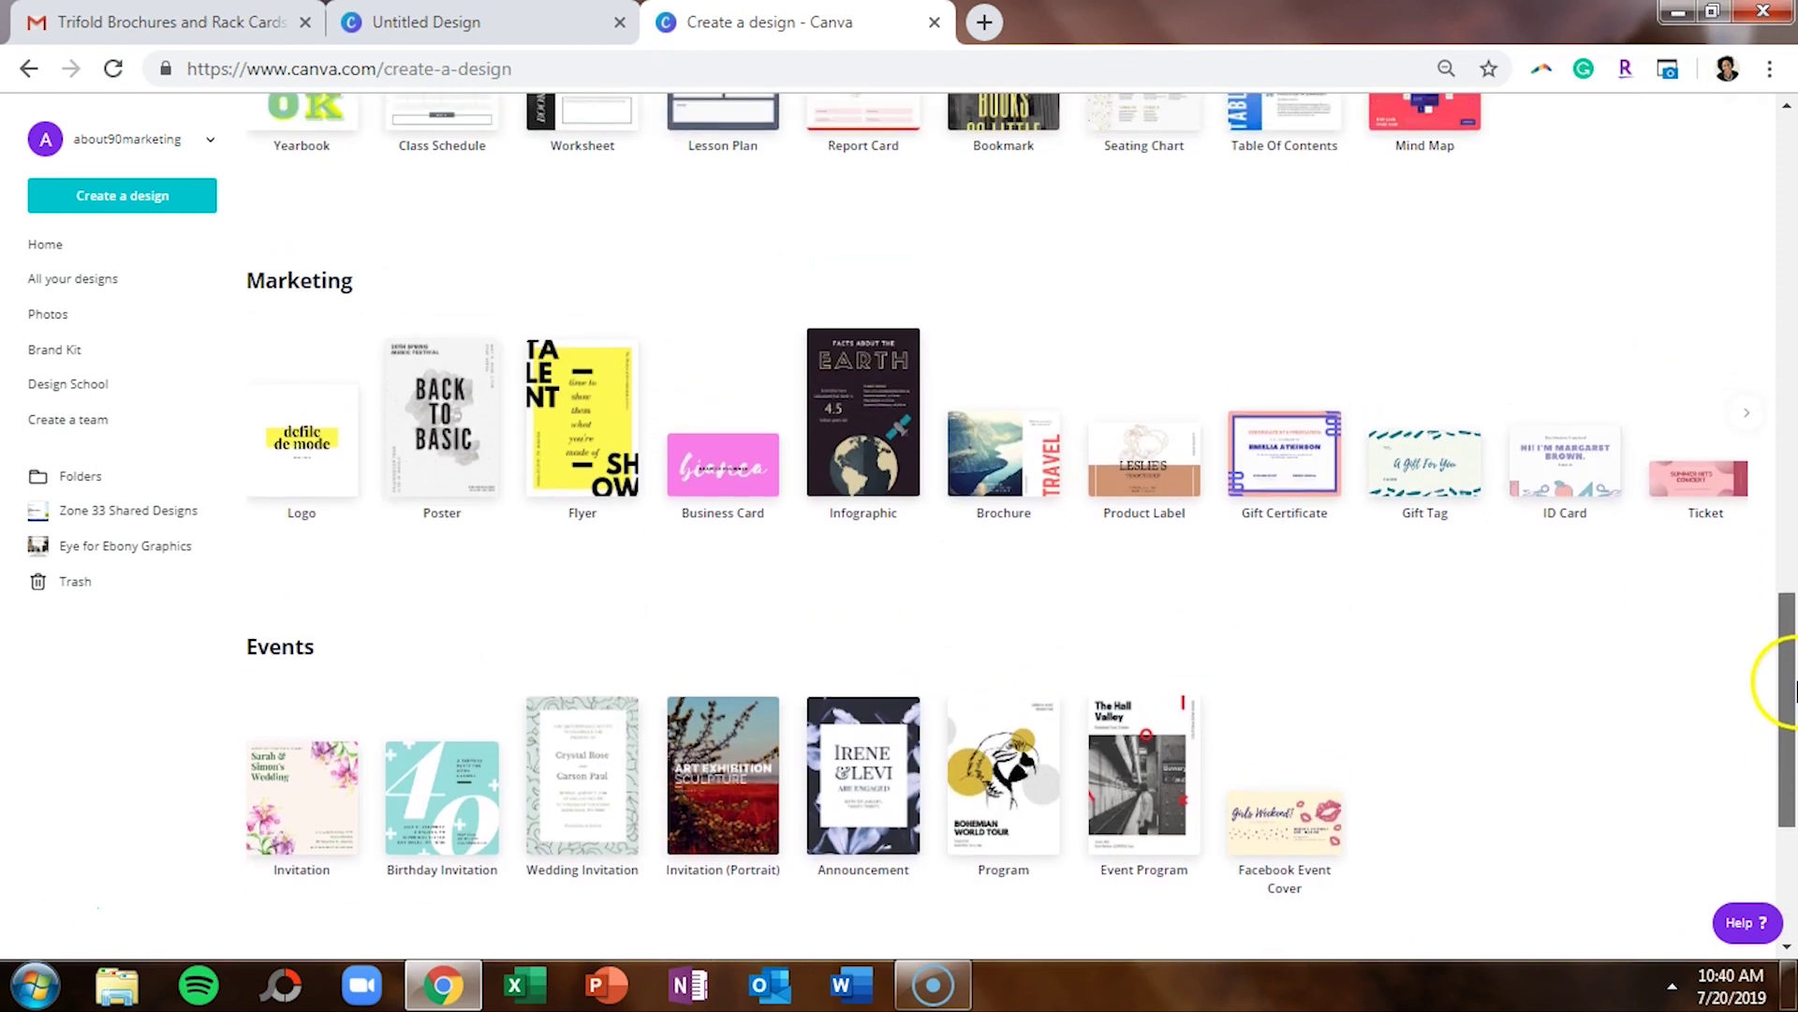
pyautogui.click(1749, 427)
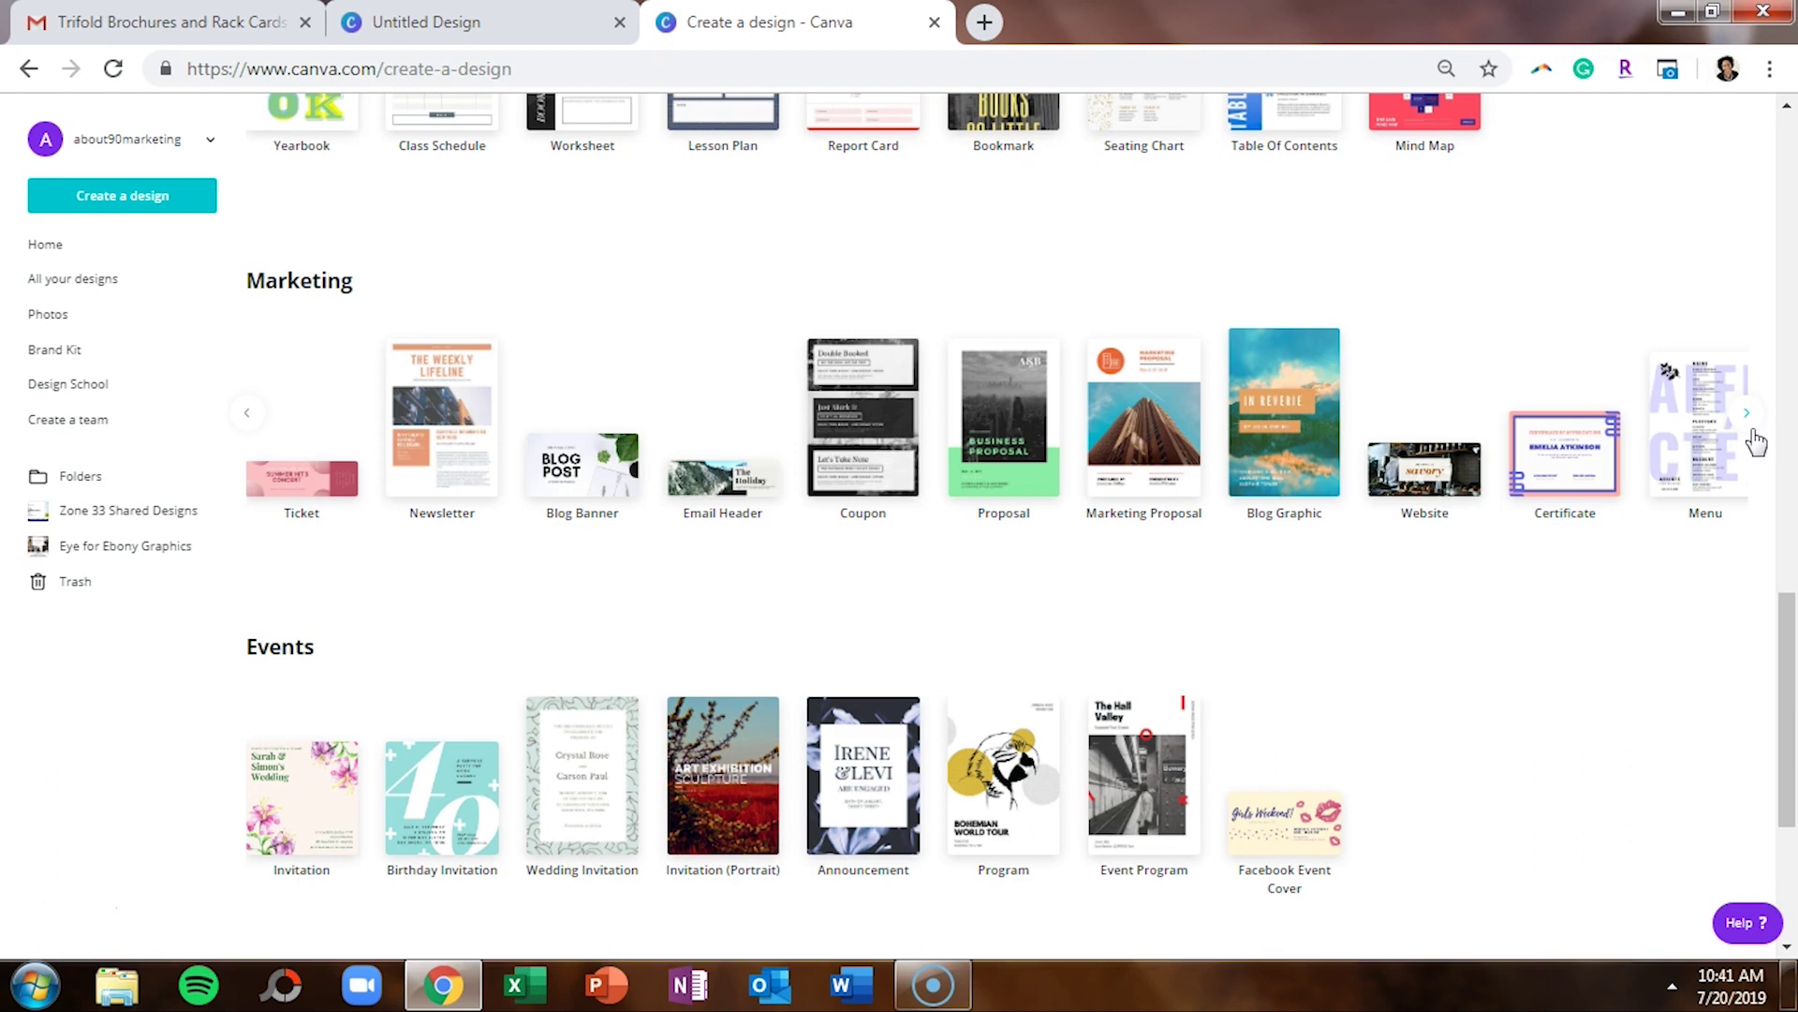
pyautogui.click(1748, 417)
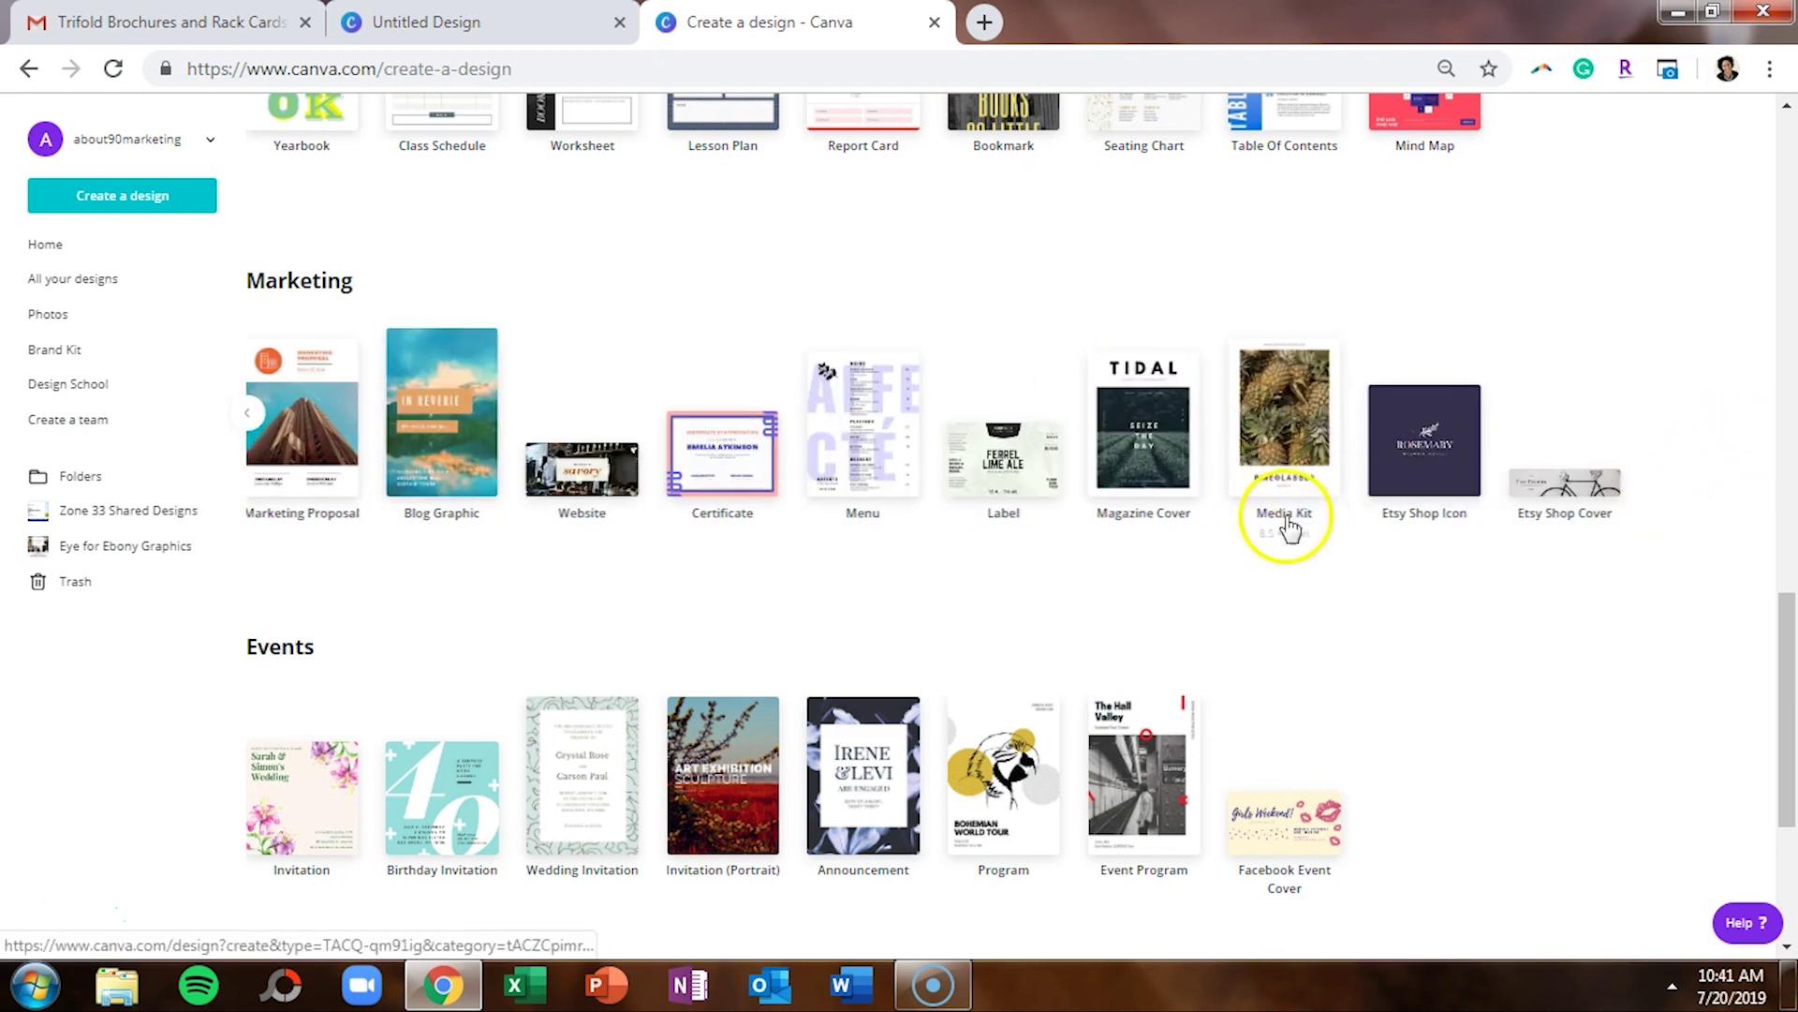
pyautogui.click(254, 417)
pyautogui.click(251, 415)
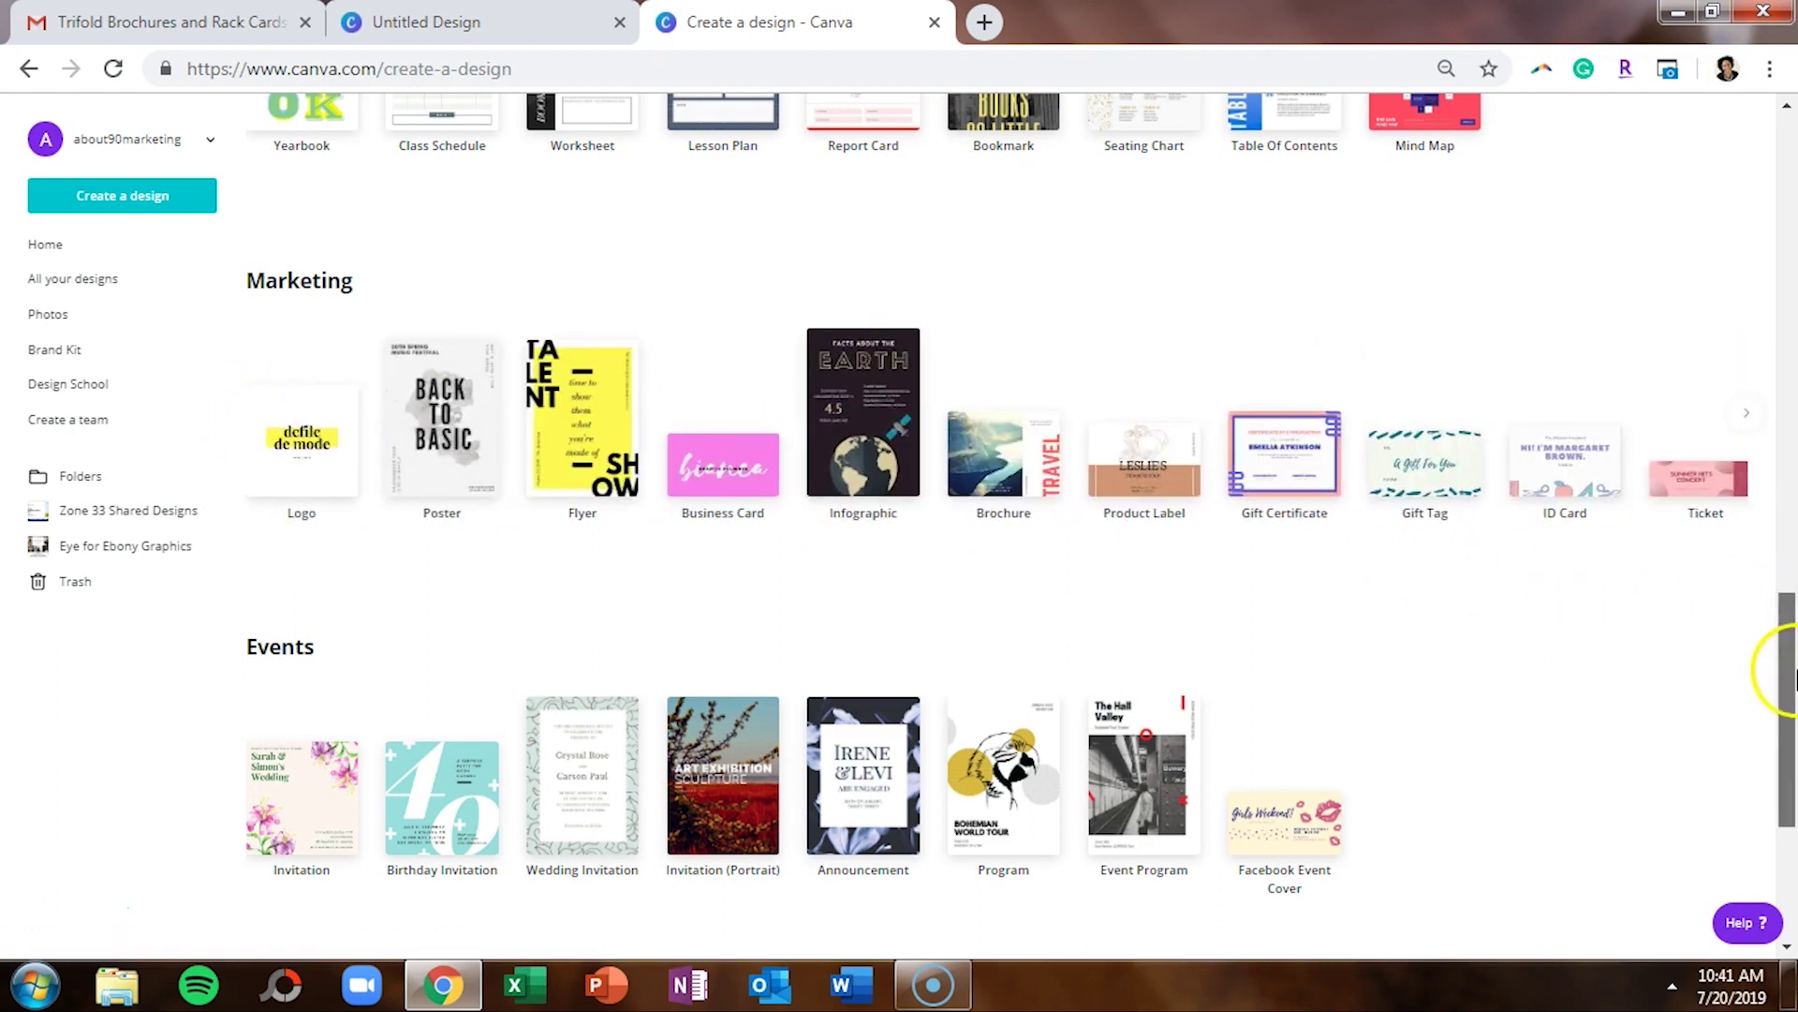
pyautogui.moveTo(1790, 670); pyautogui.dragTo(1789, 465)
pyautogui.click(1749, 466)
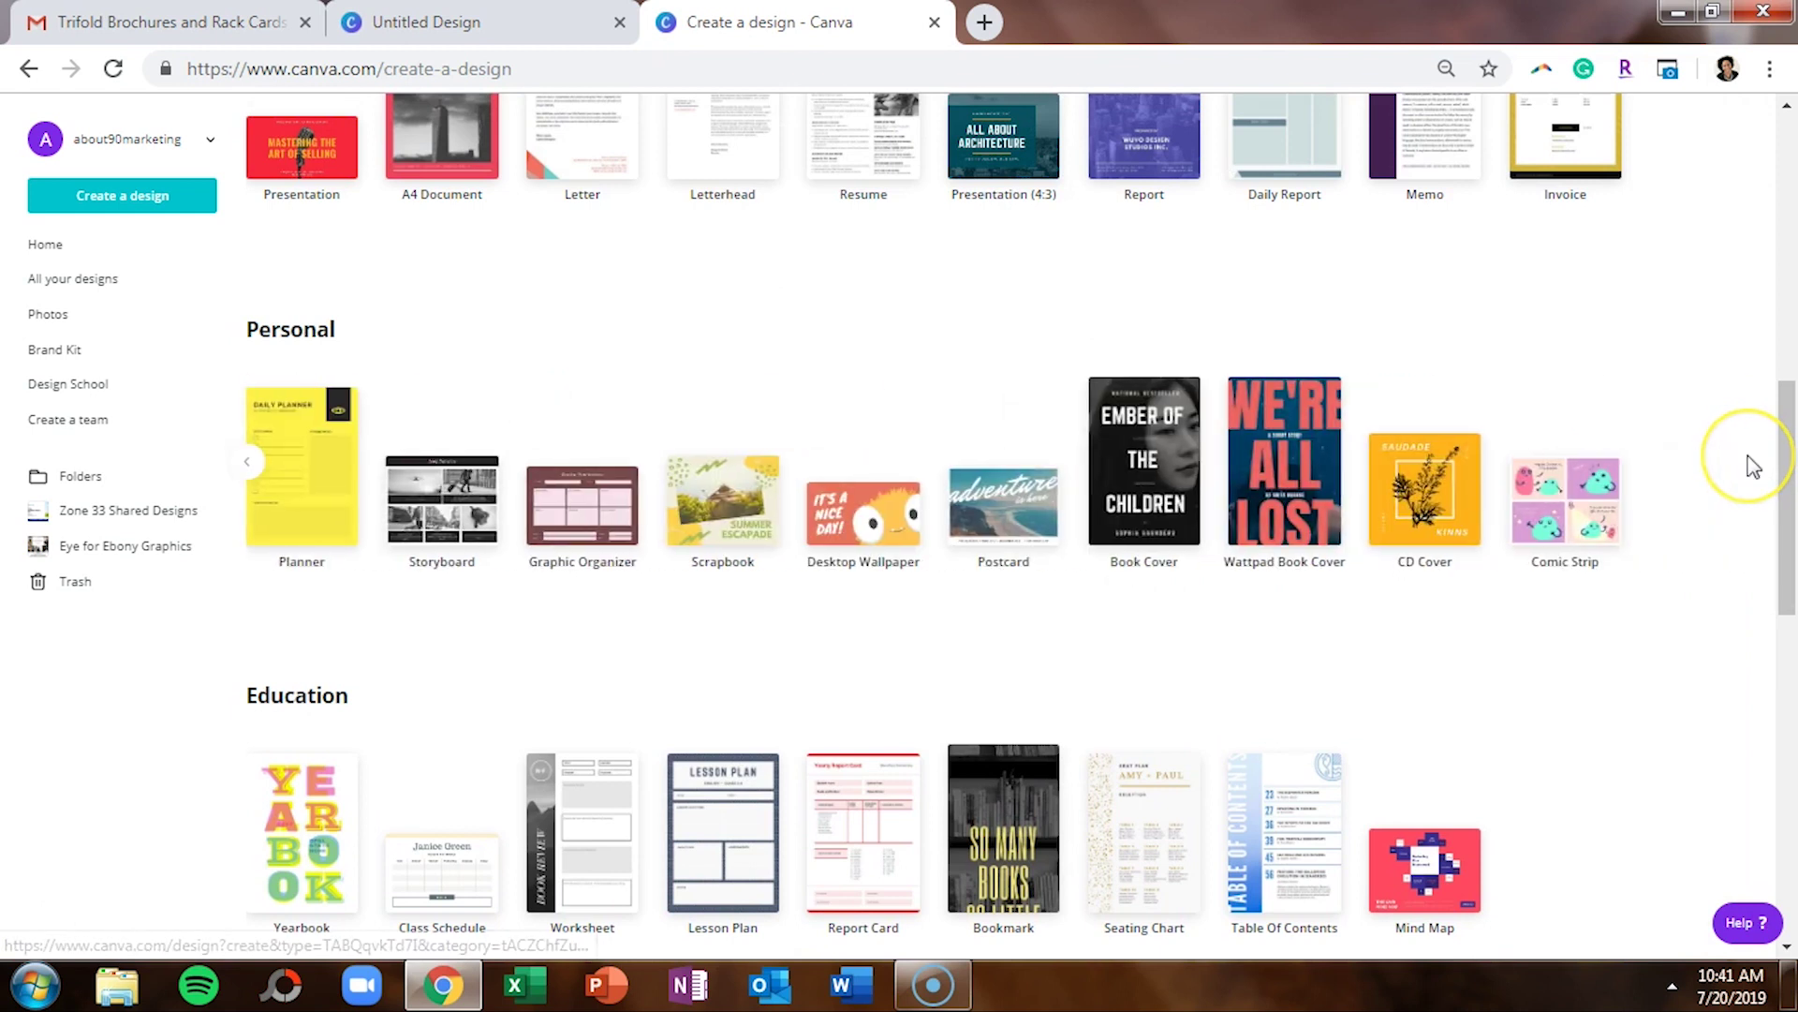
pyautogui.click(298, 471)
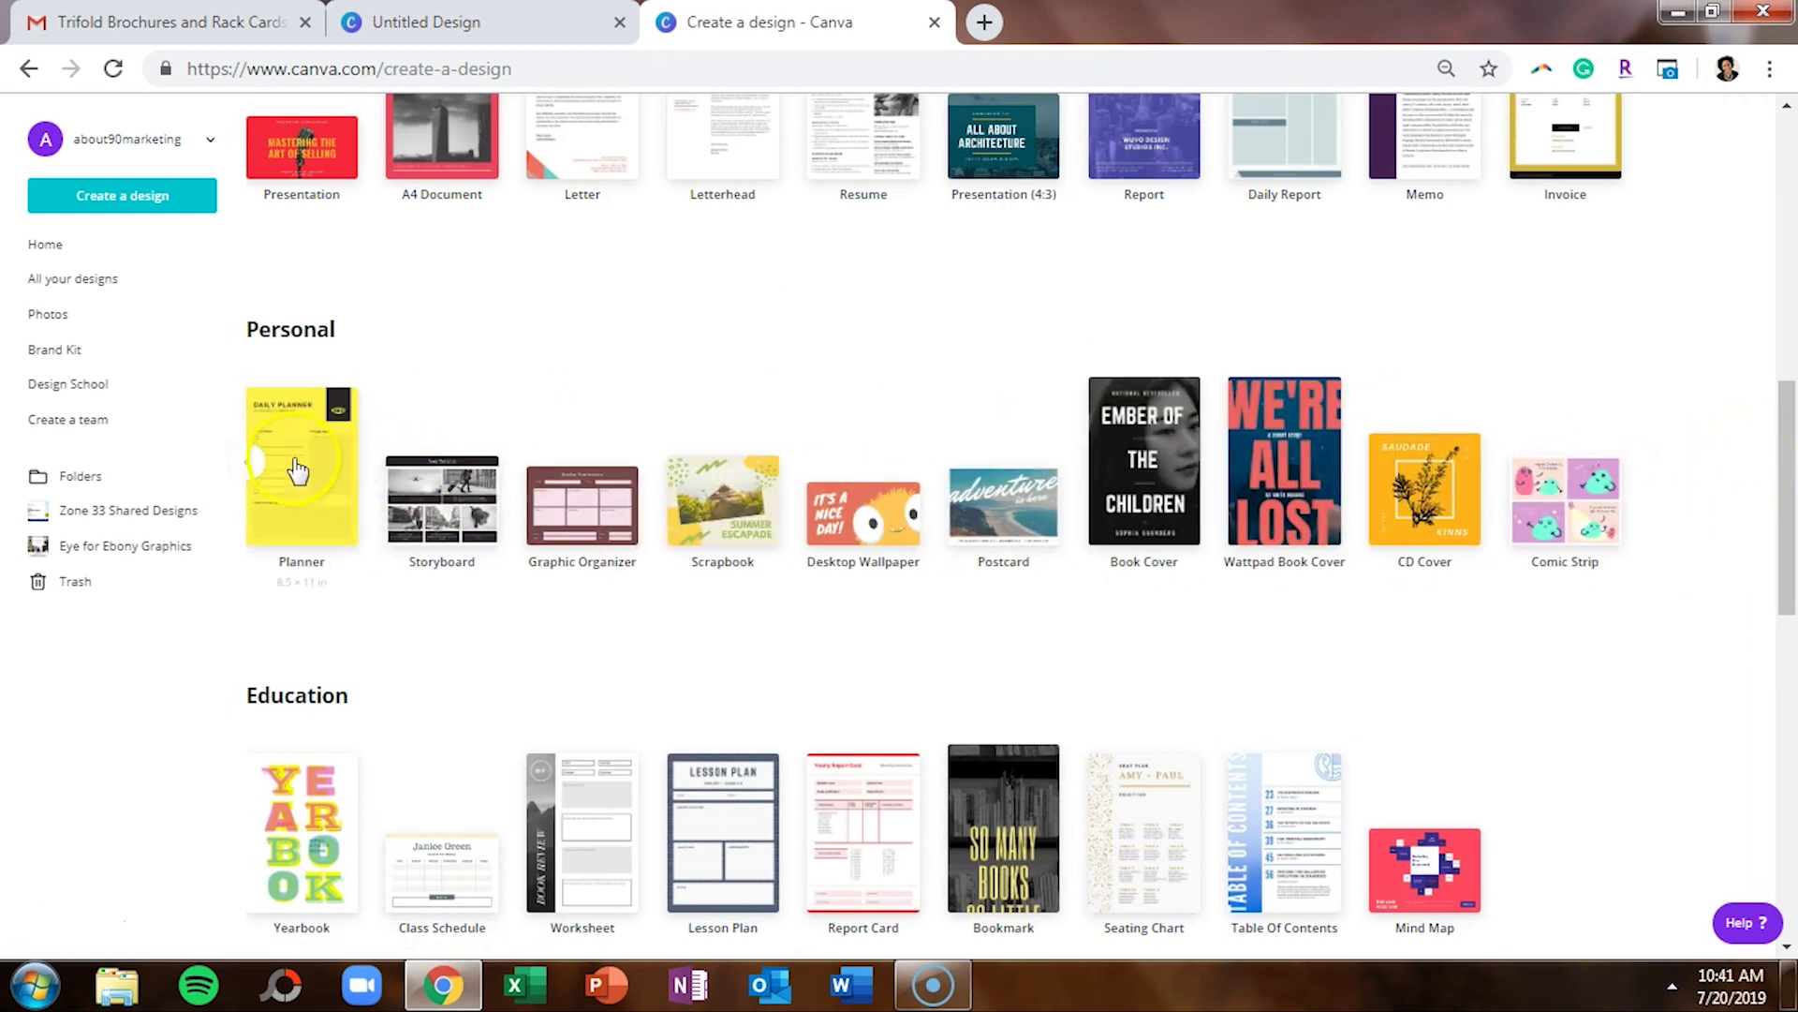
pyautogui.click(251, 464)
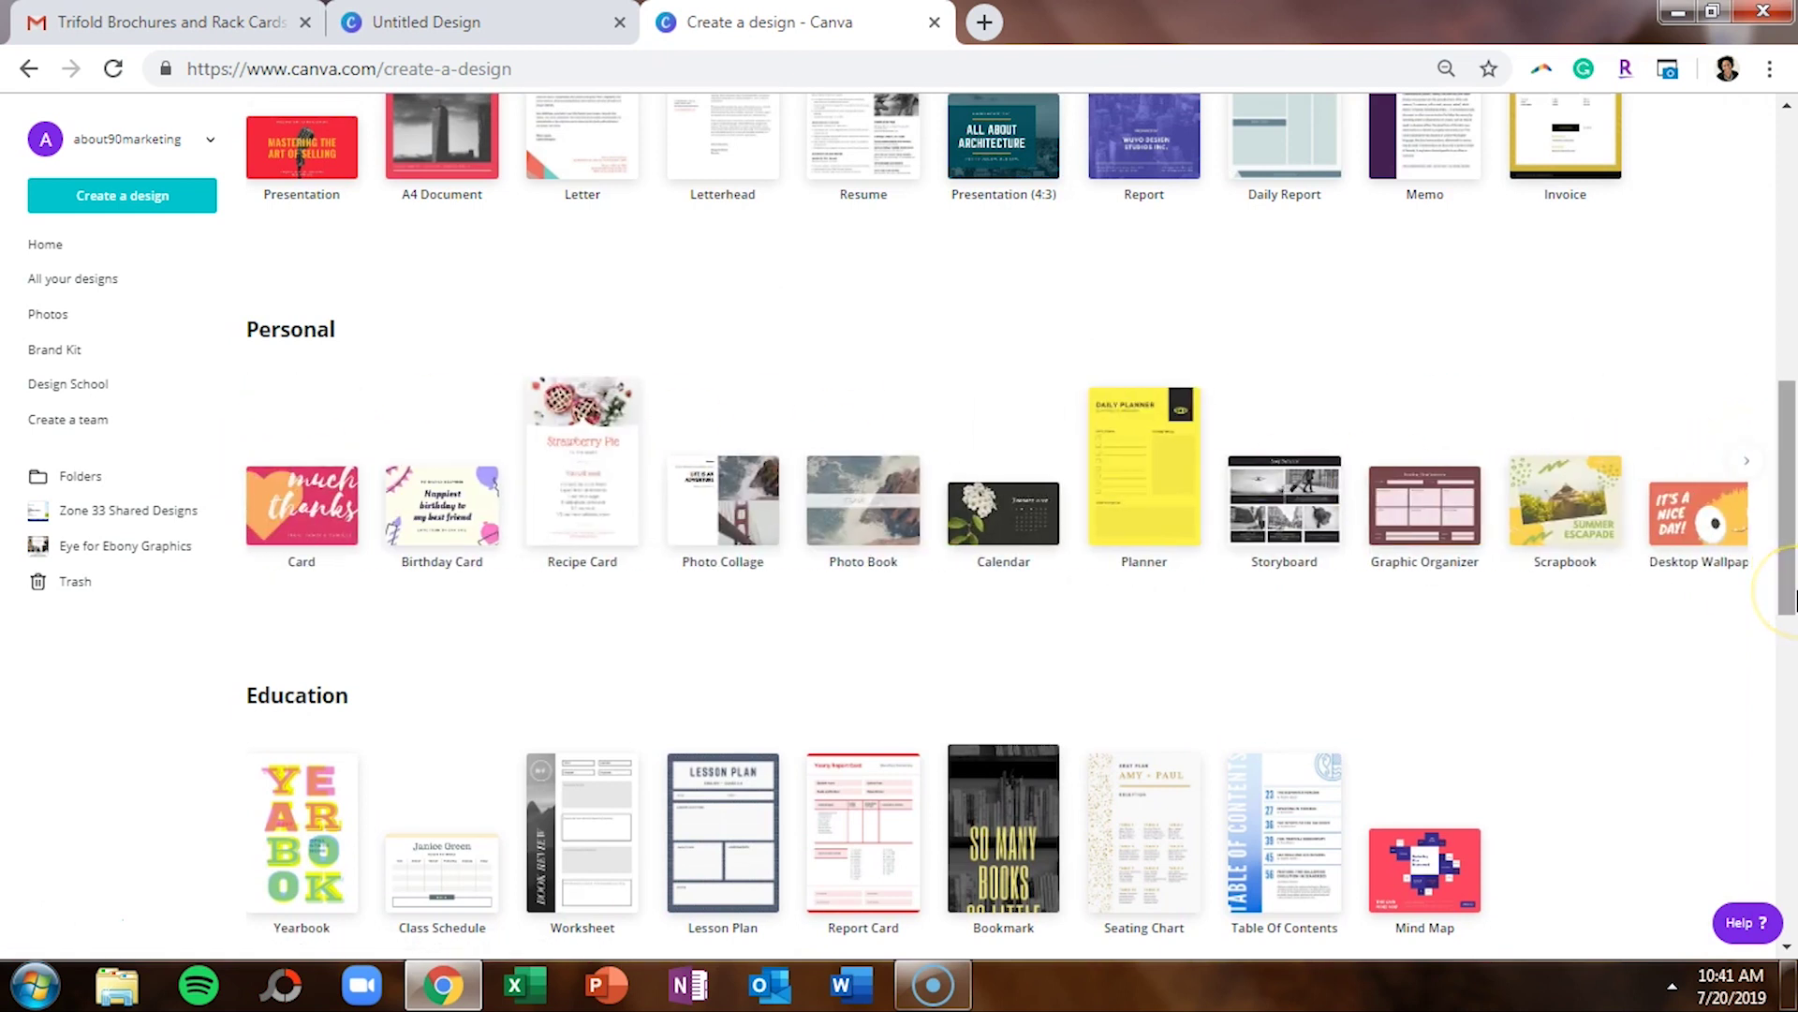
pyautogui.moveTo(1791, 600); pyautogui.dragTo(1789, 410)
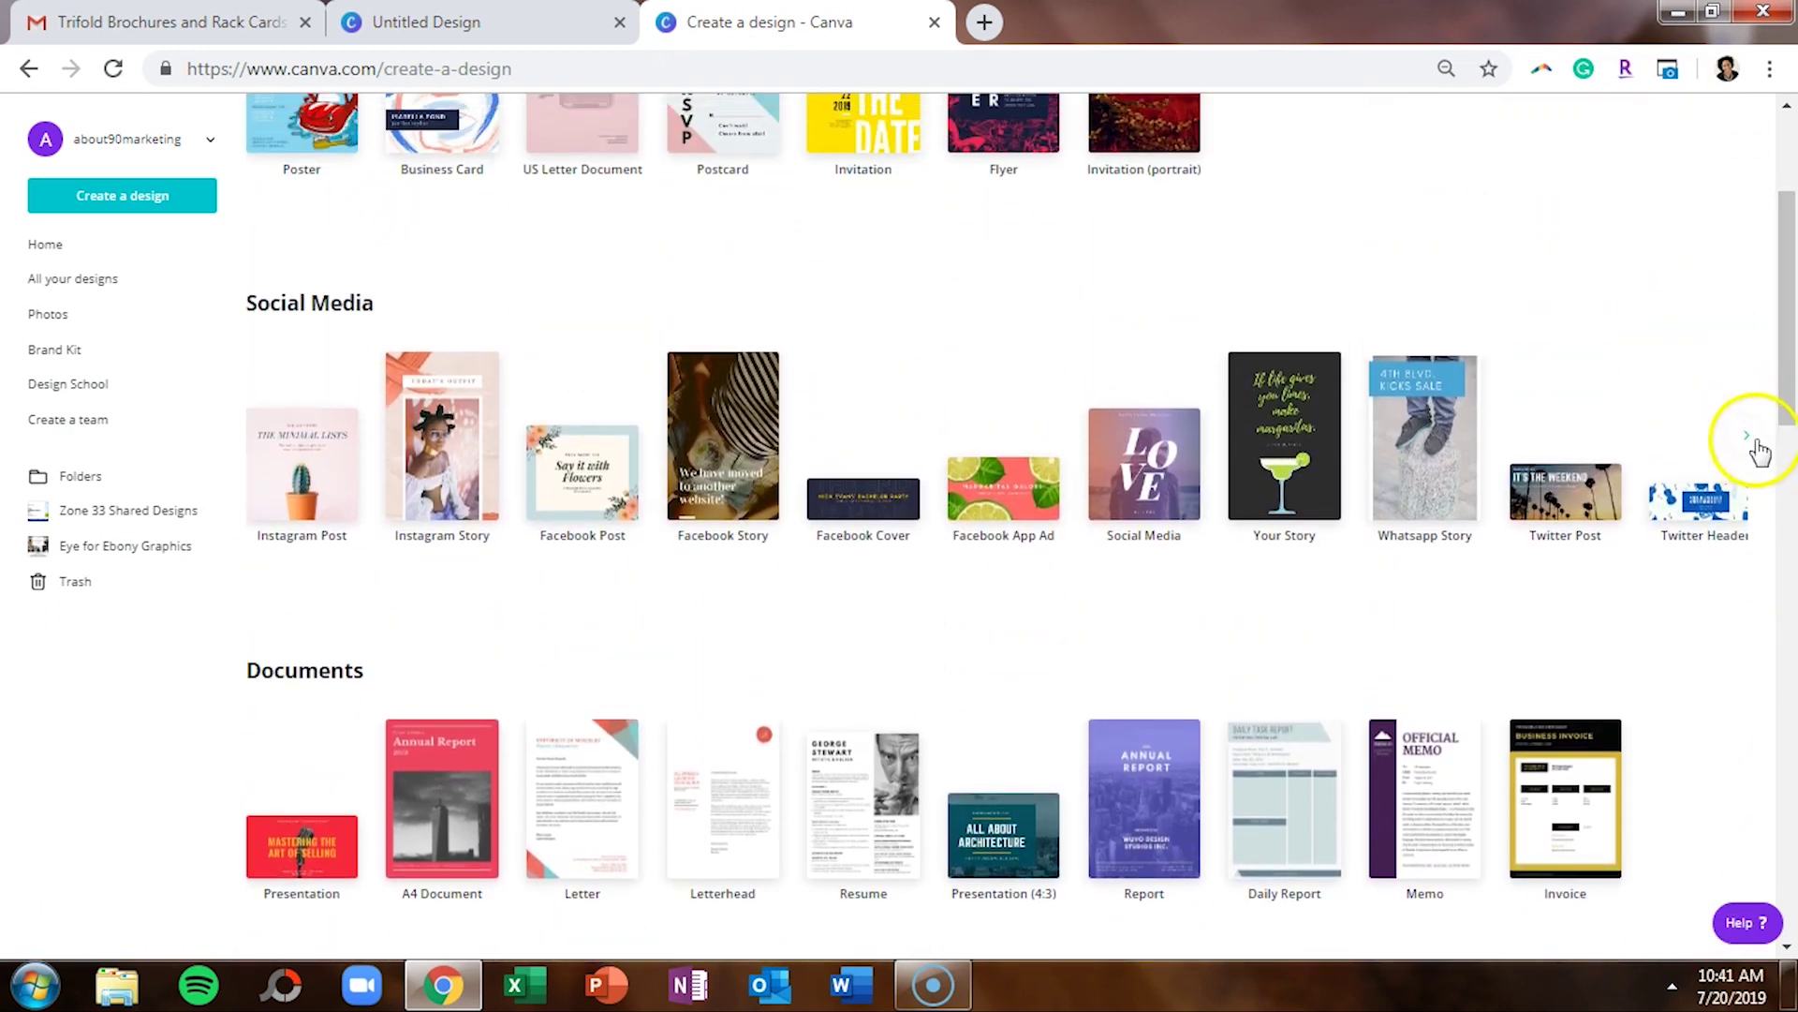
pyautogui.click(1759, 452)
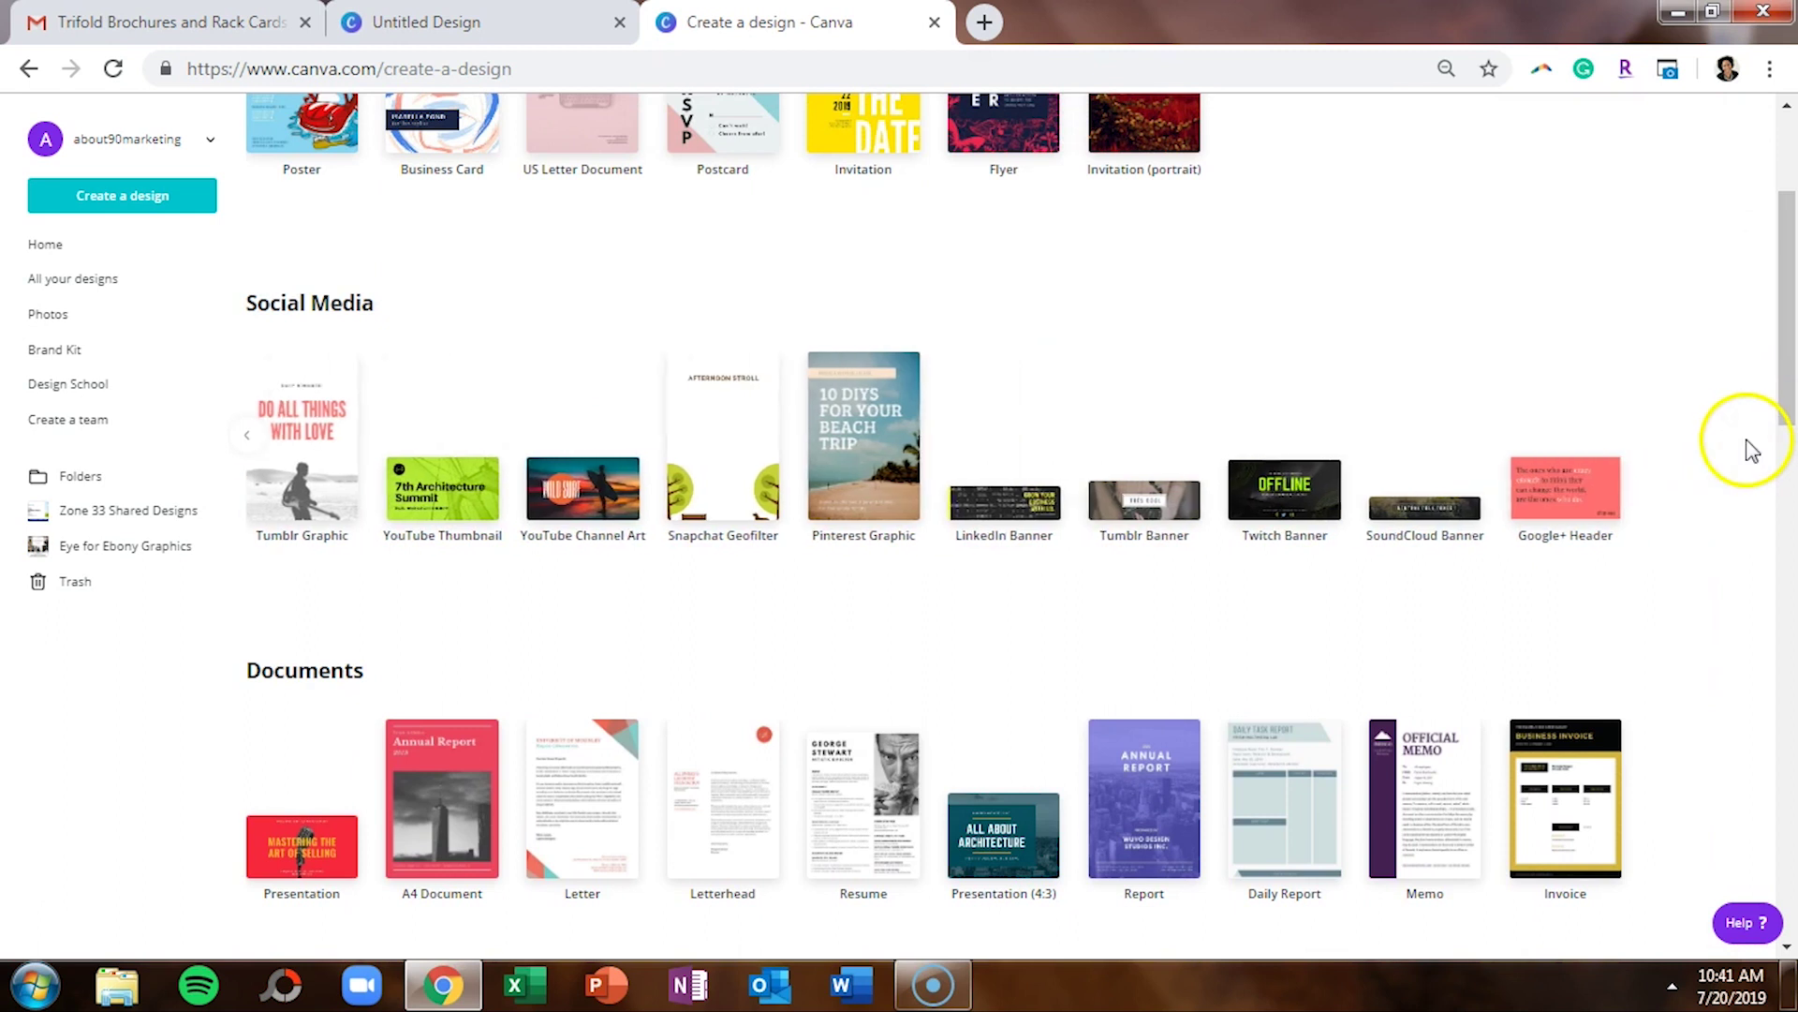
pyautogui.scroll(3, 1784, 440)
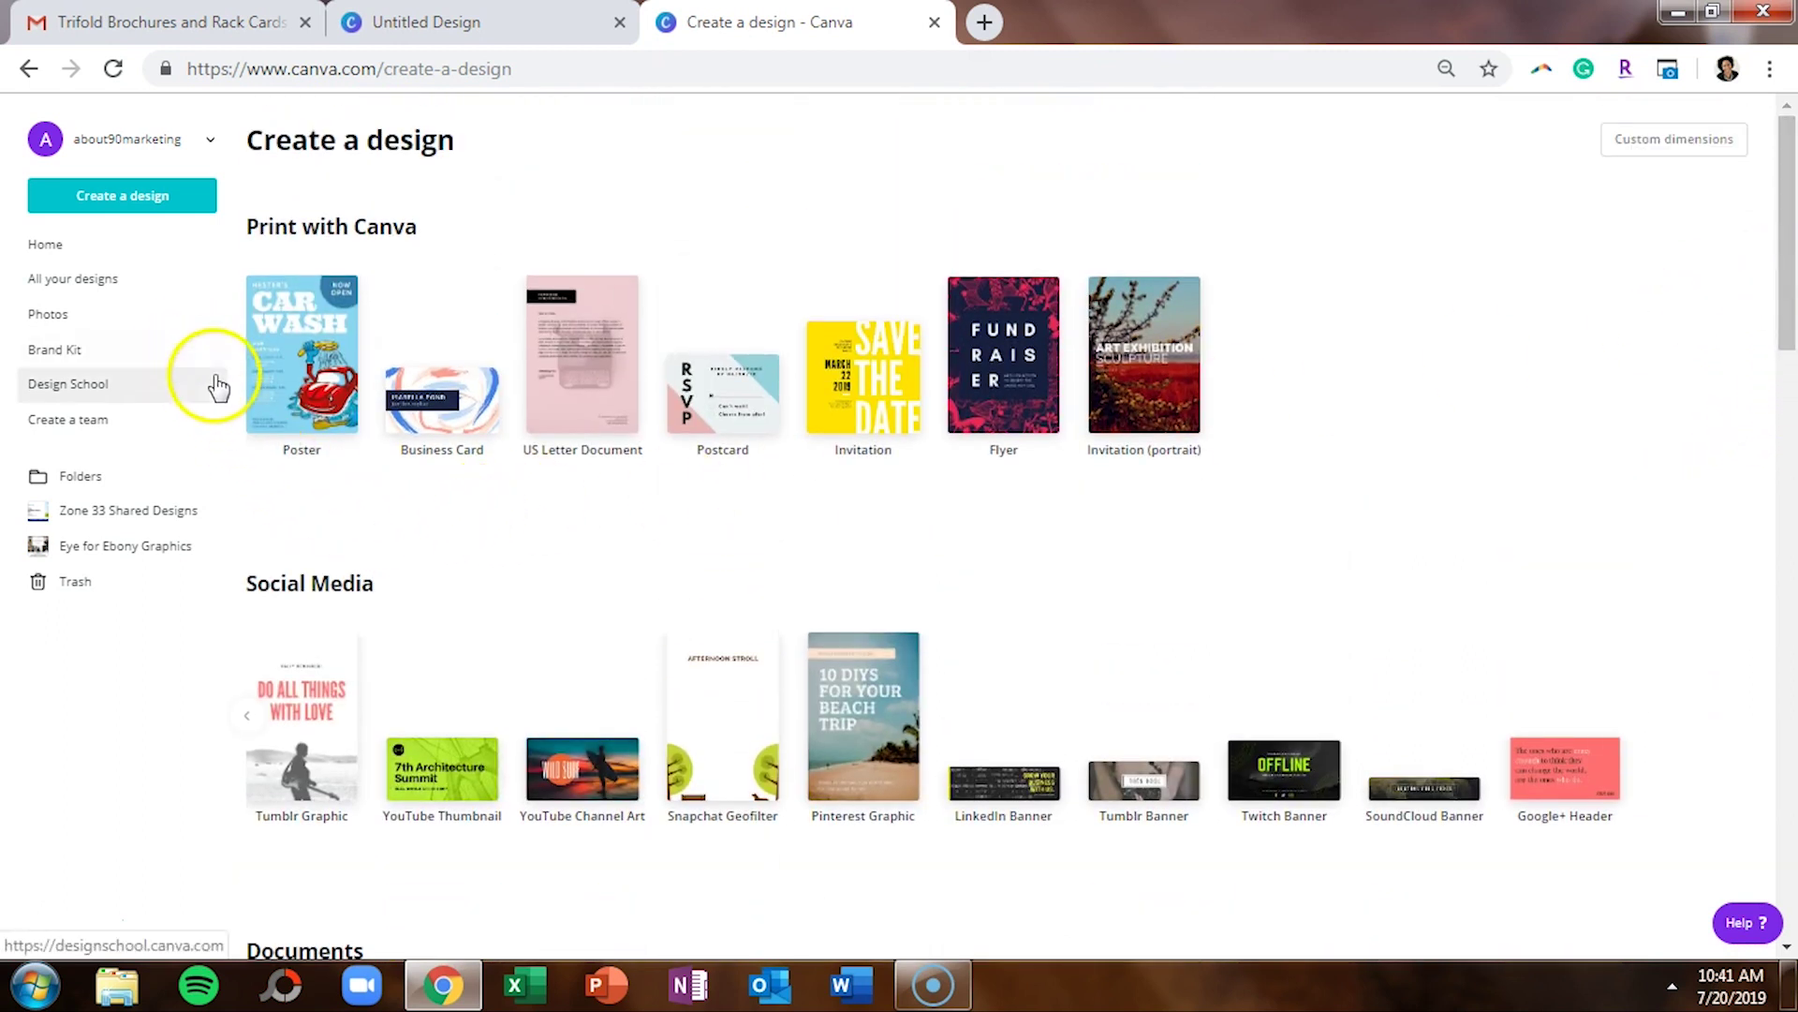
# Step: Create a new Rack Card design by searching 'rack' from the Canva home page
pyautogui.click(86, 247)
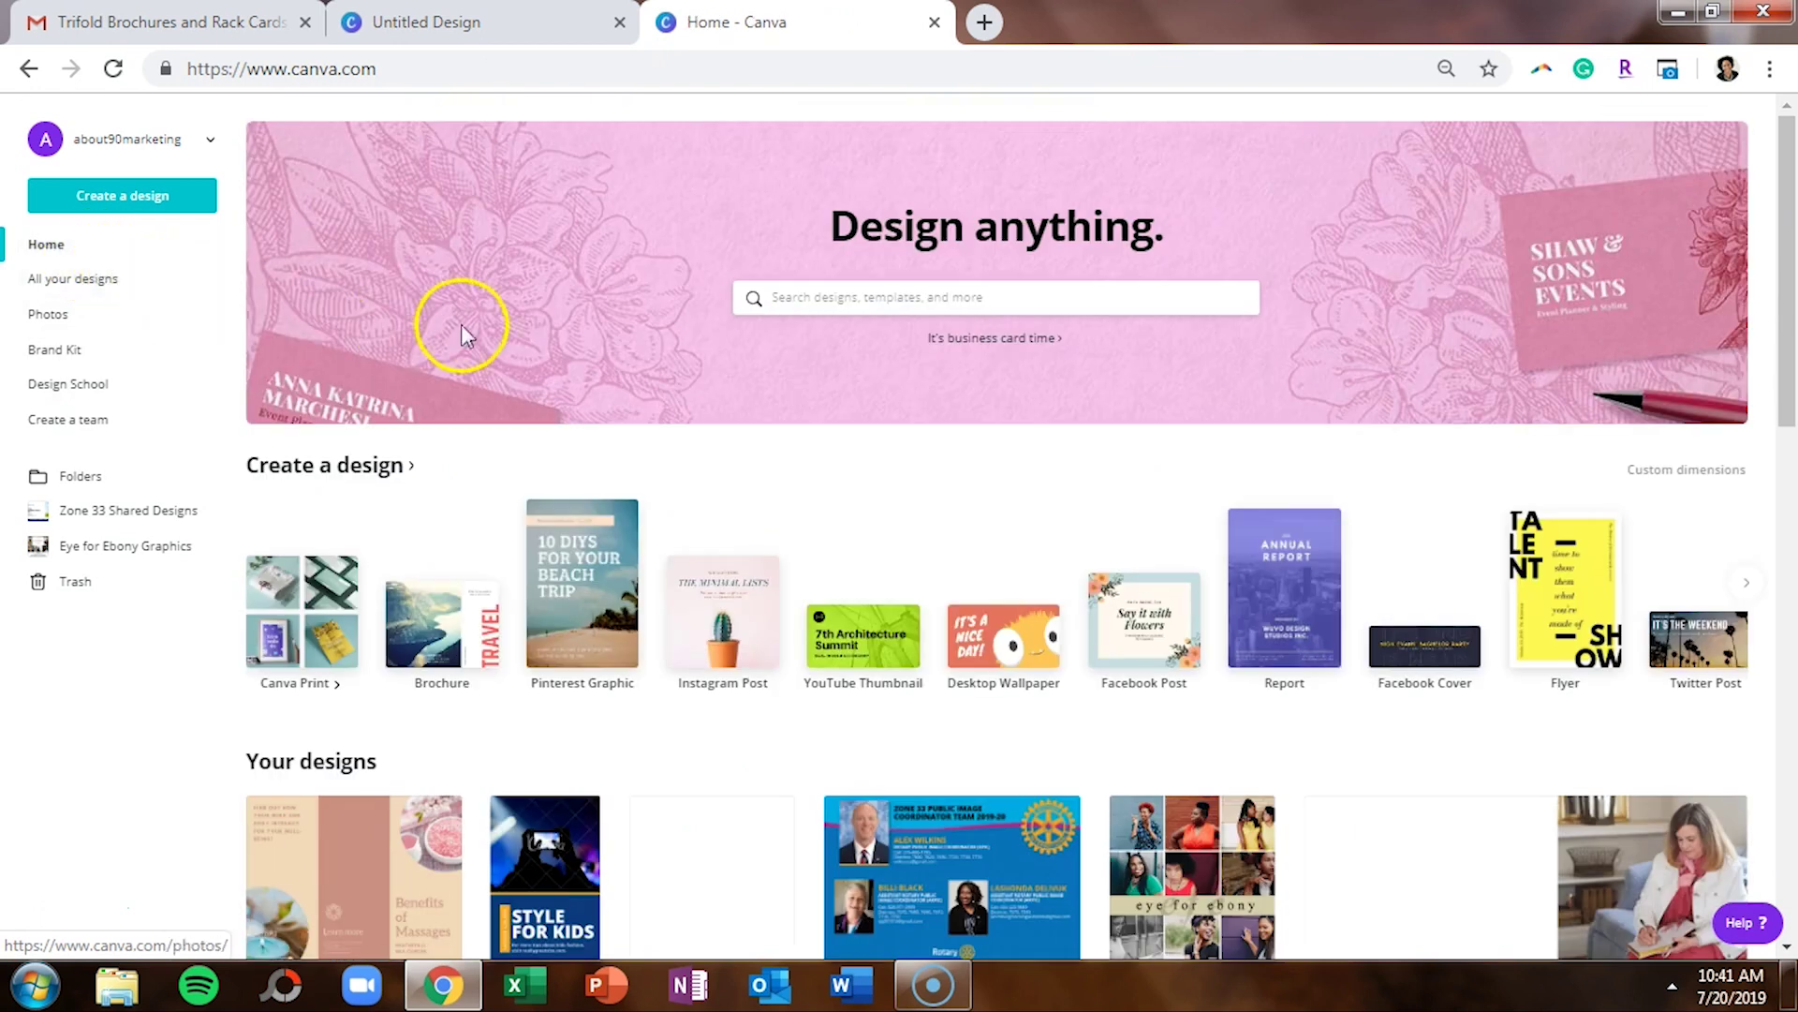
pyautogui.click(1102, 288)
pyautogui.write('rack')
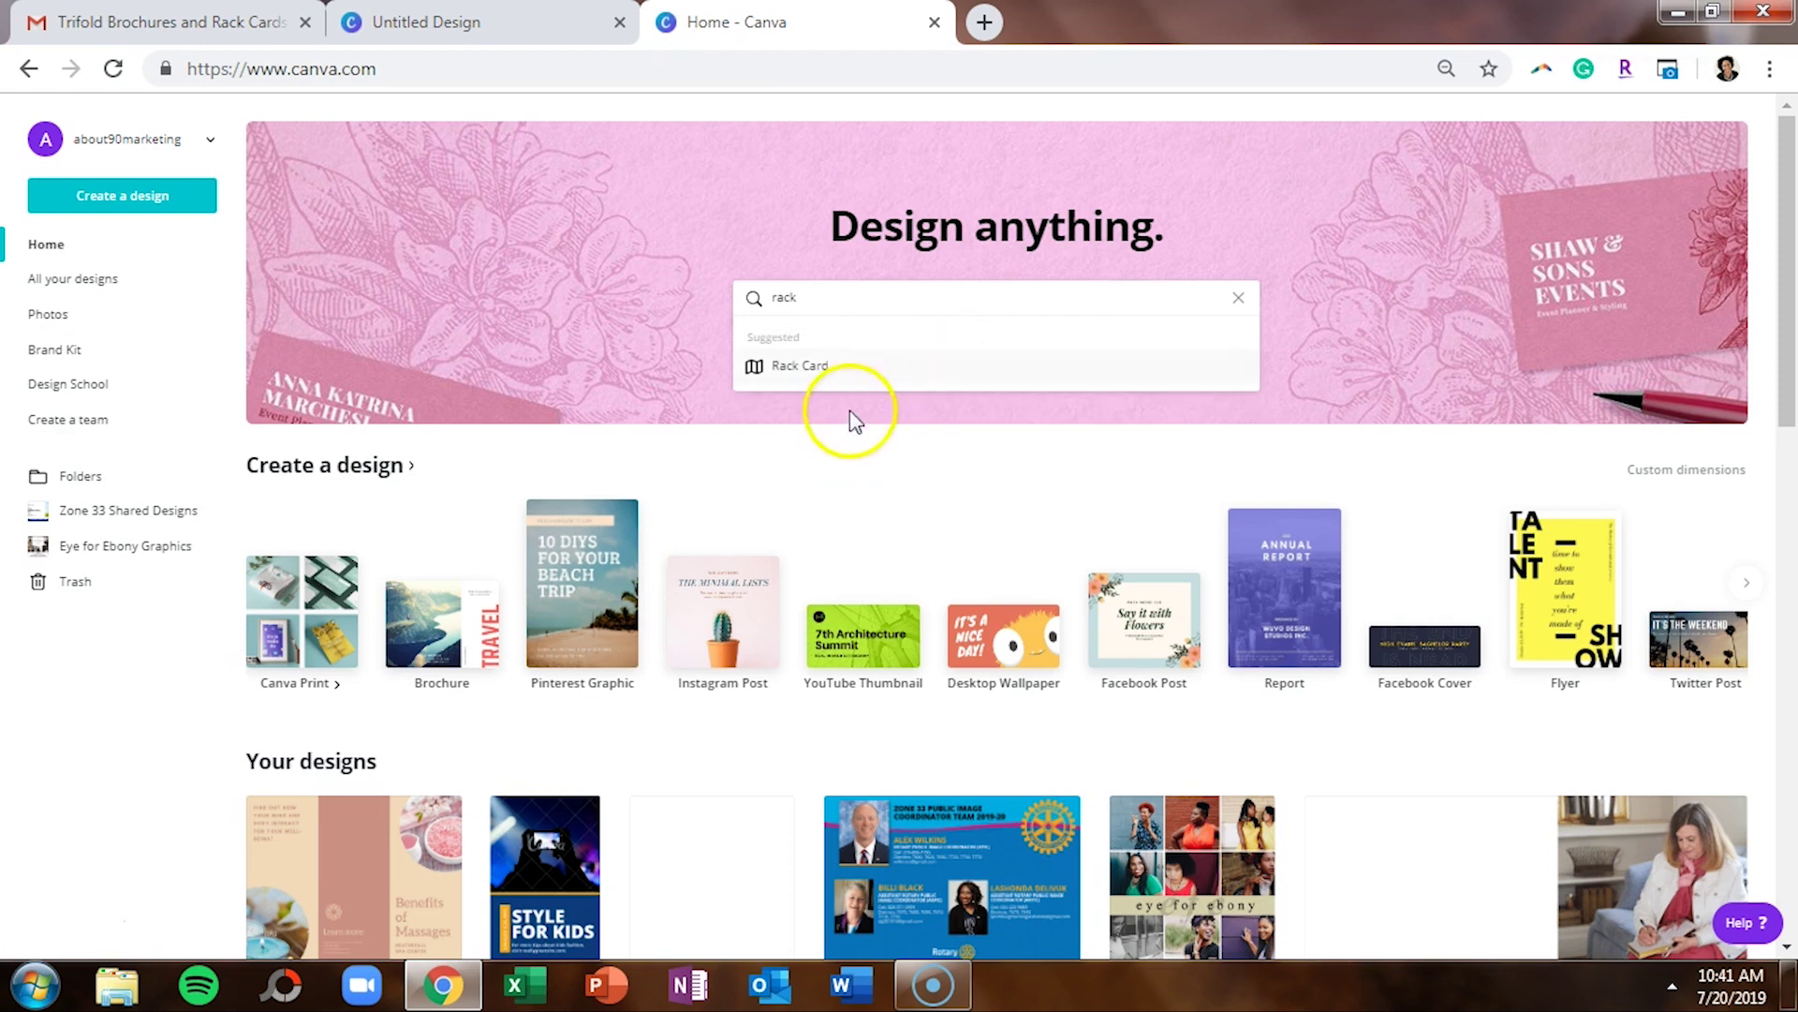
pyautogui.click(839, 370)
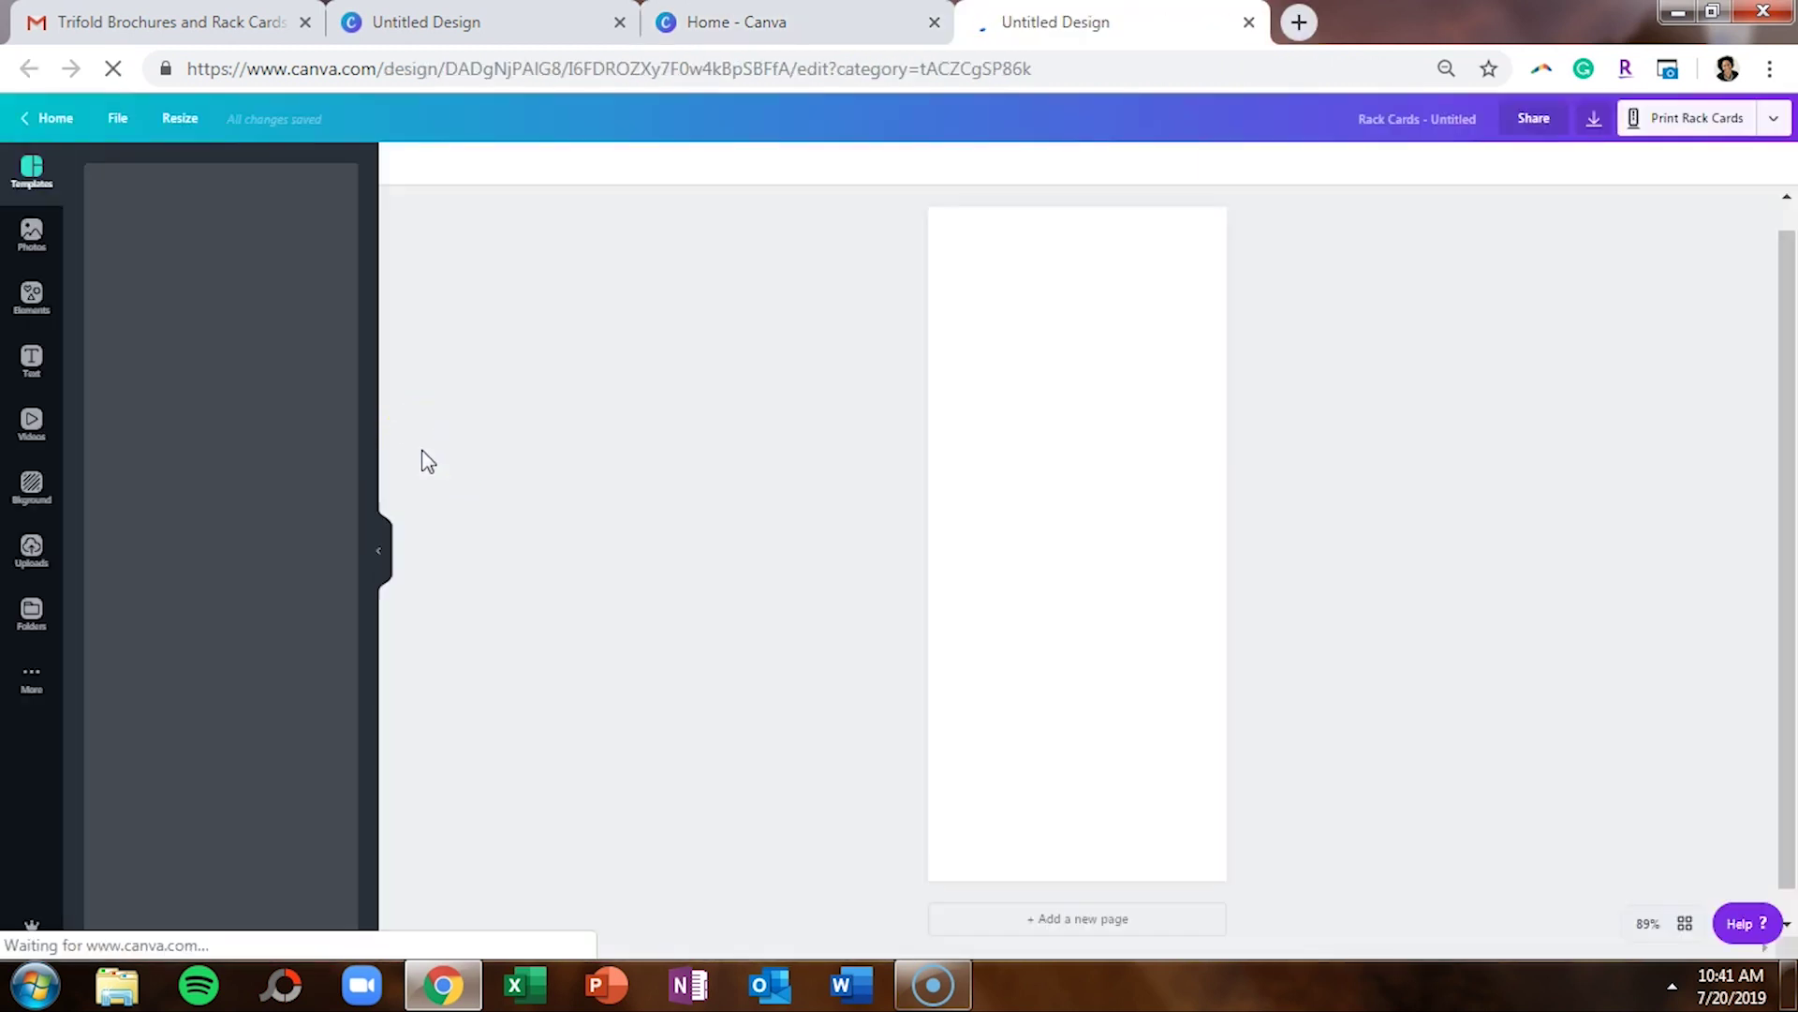
# Step: Apply the Mindfulness Bingo template to the blank first page
pyautogui.click(542, 611)
pyautogui.click(329, 653)
pyautogui.scroll(15, 329, 660)
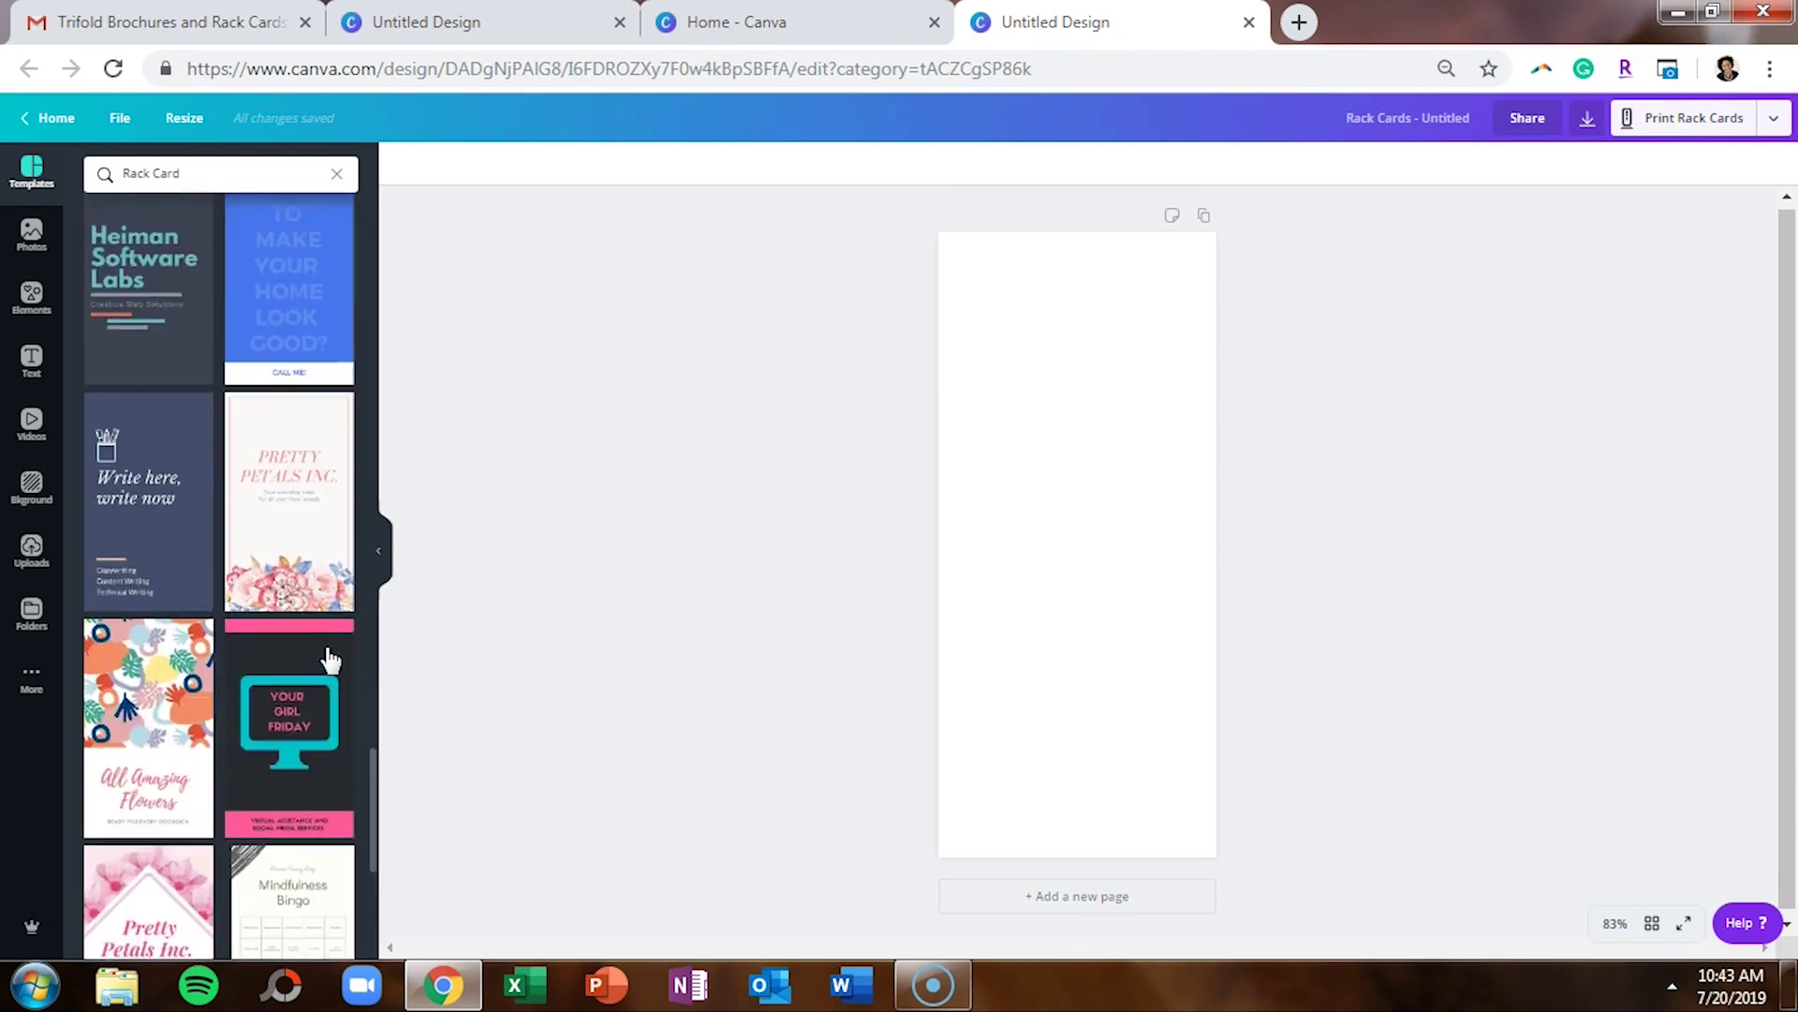
pyautogui.scroll(10, 329, 661)
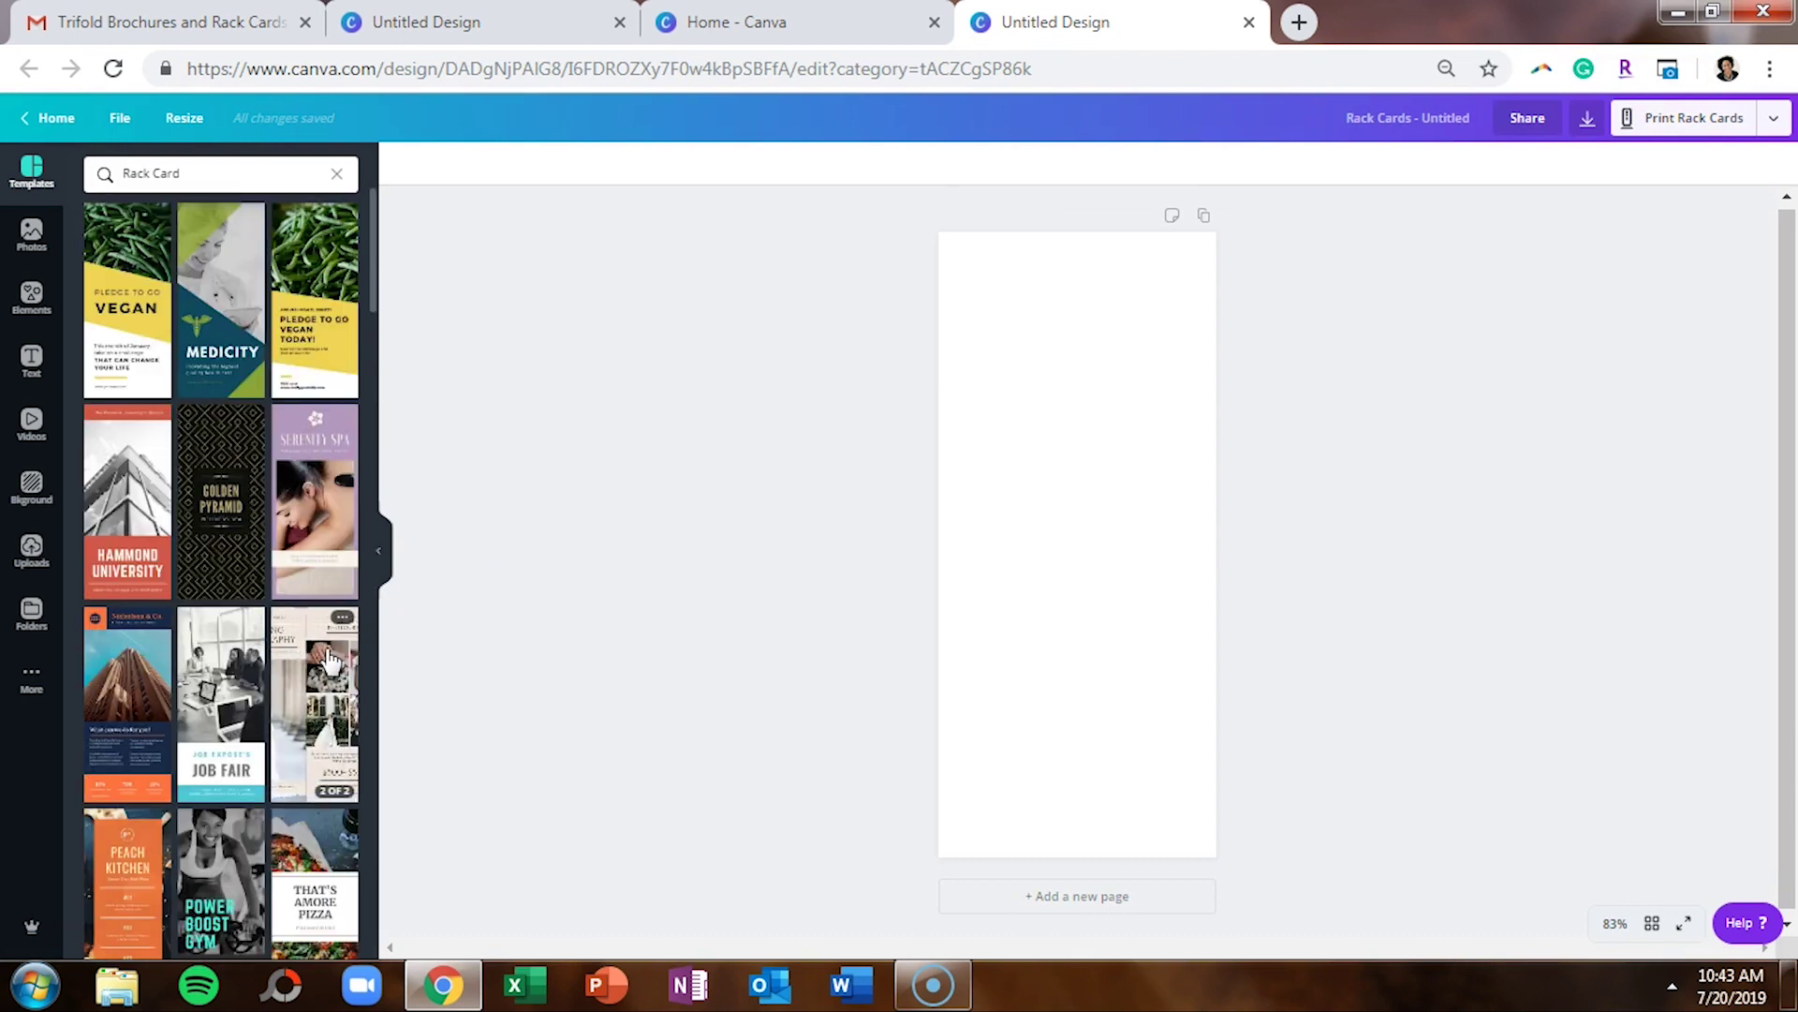
pyautogui.scroll(-10, 329, 660)
pyautogui.scroll(-15, 329, 661)
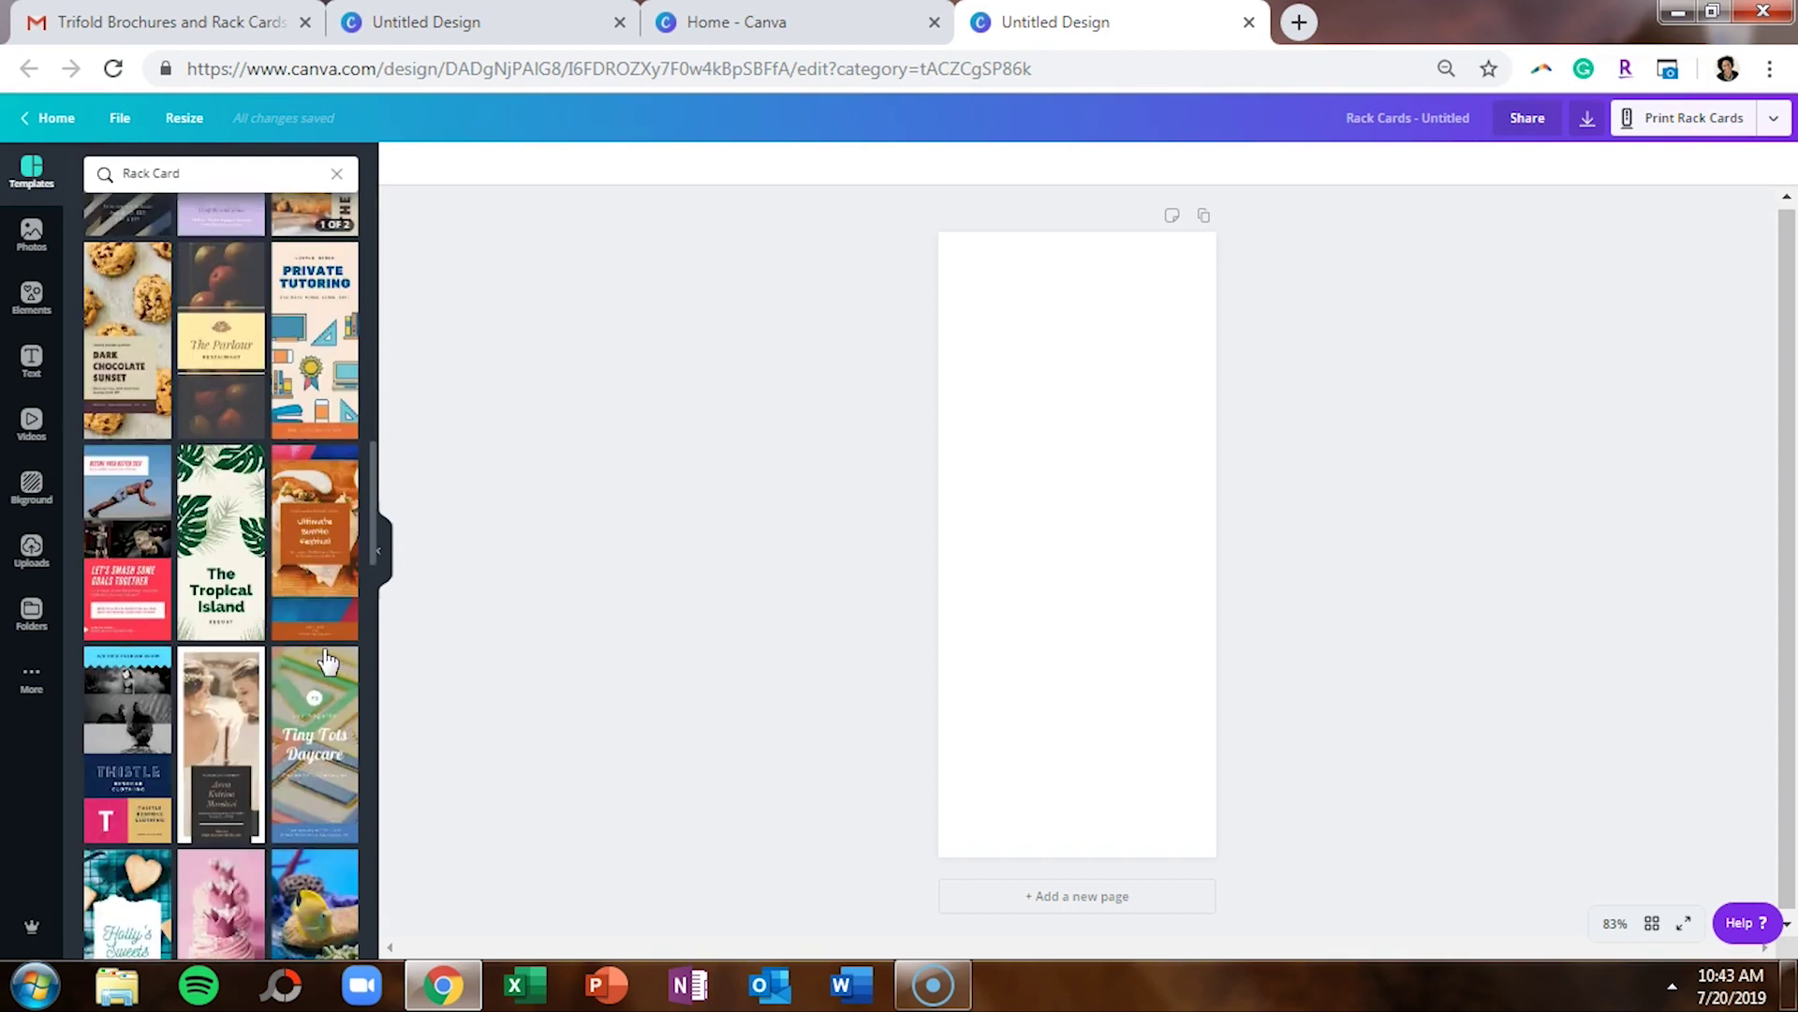
pyautogui.scroll(-10, 327, 662)
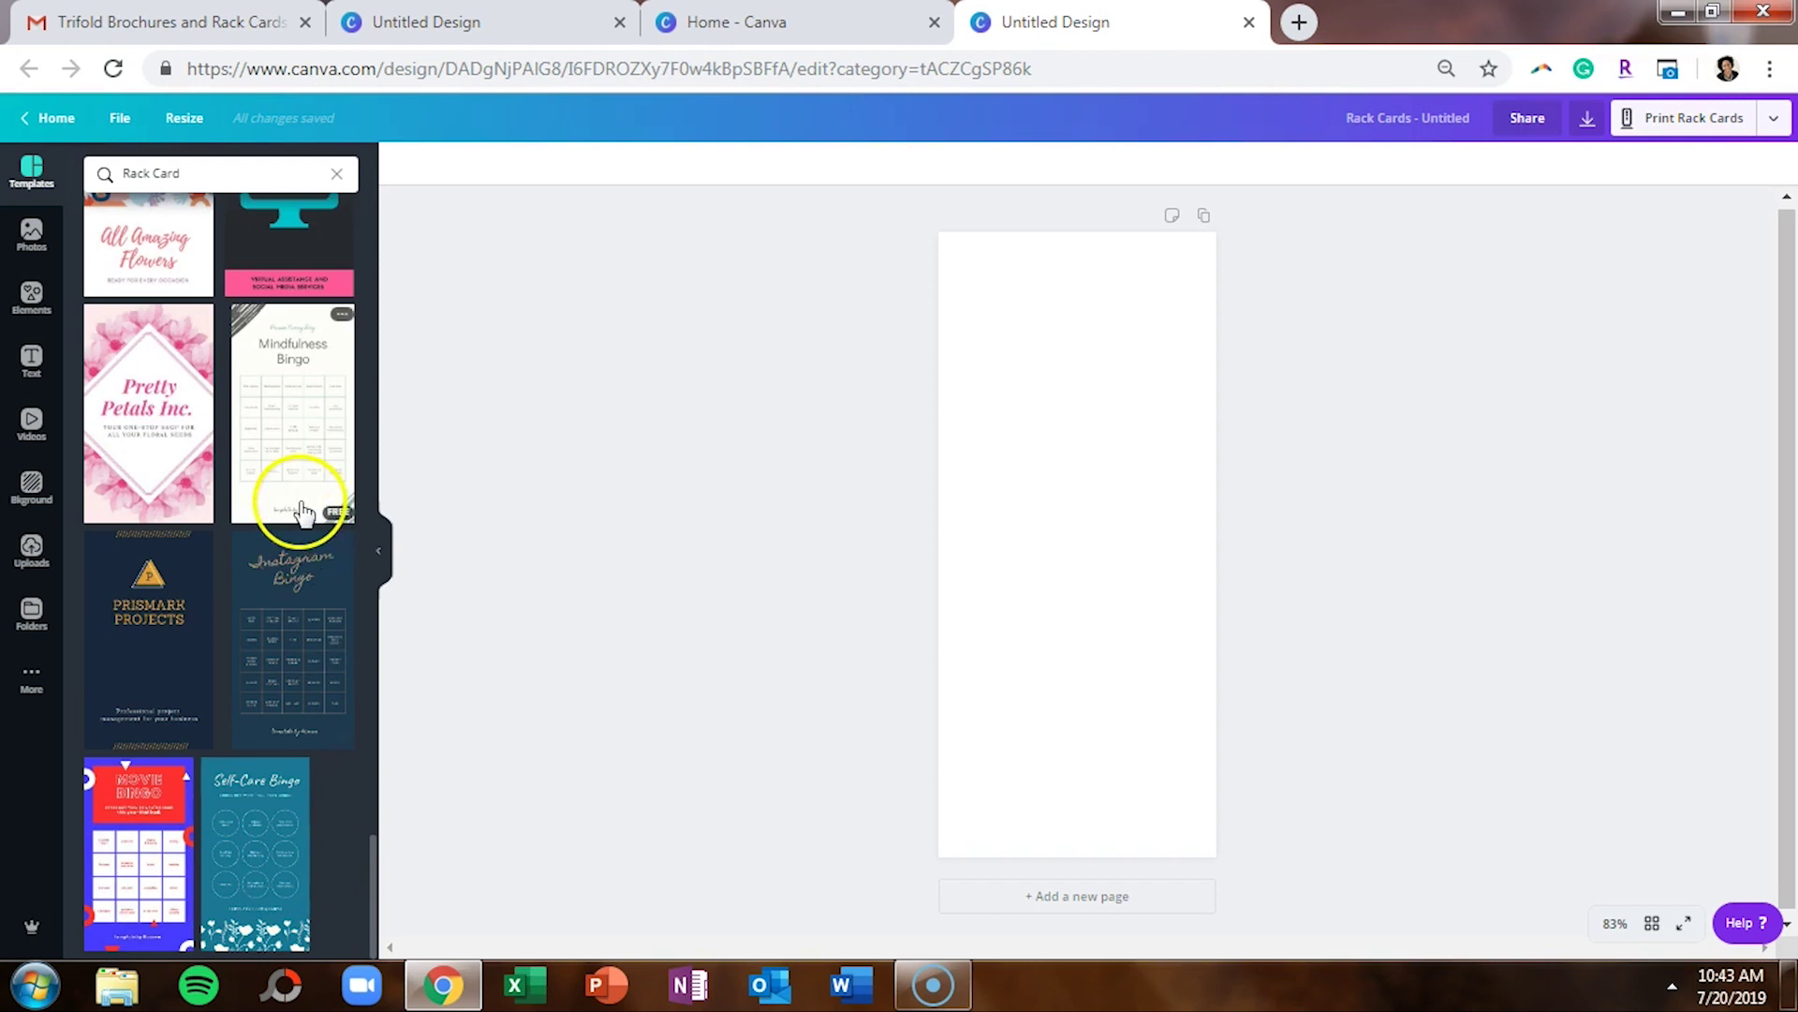
pyautogui.click(295, 501)
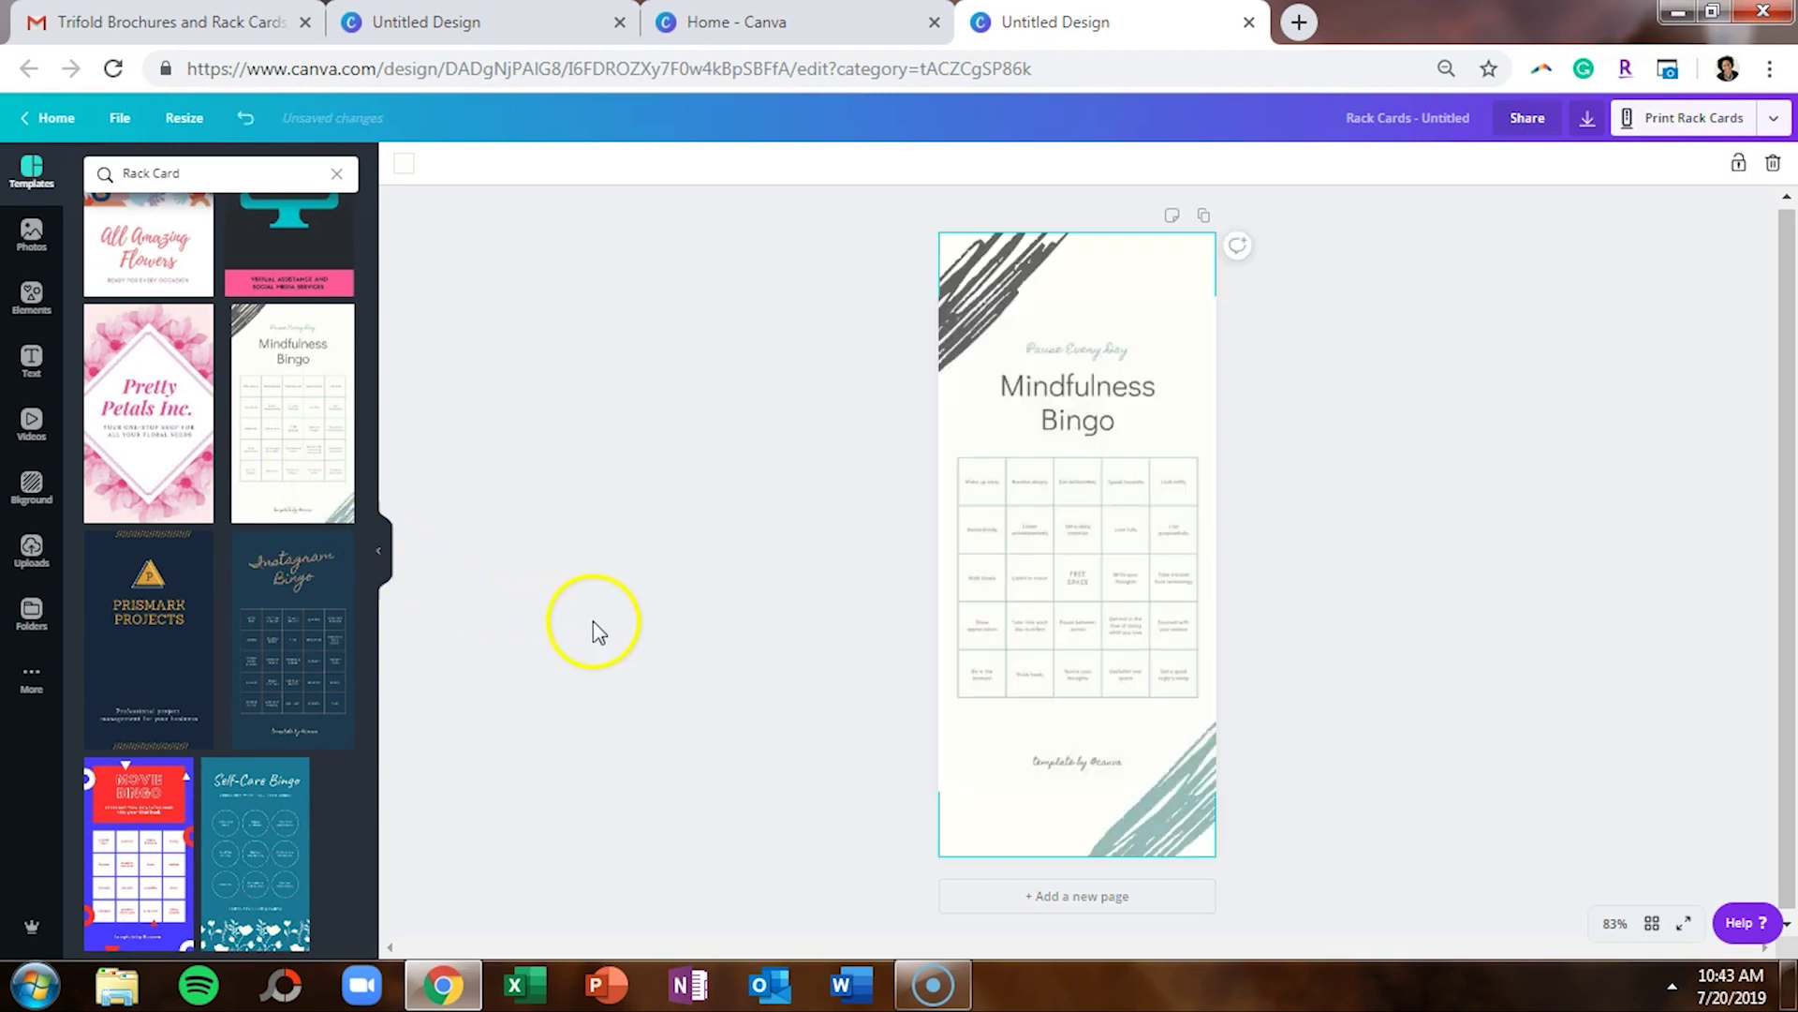
# Step: Add a Self-Care Bingo second page, then a blank third page
pyautogui.click(1011, 921)
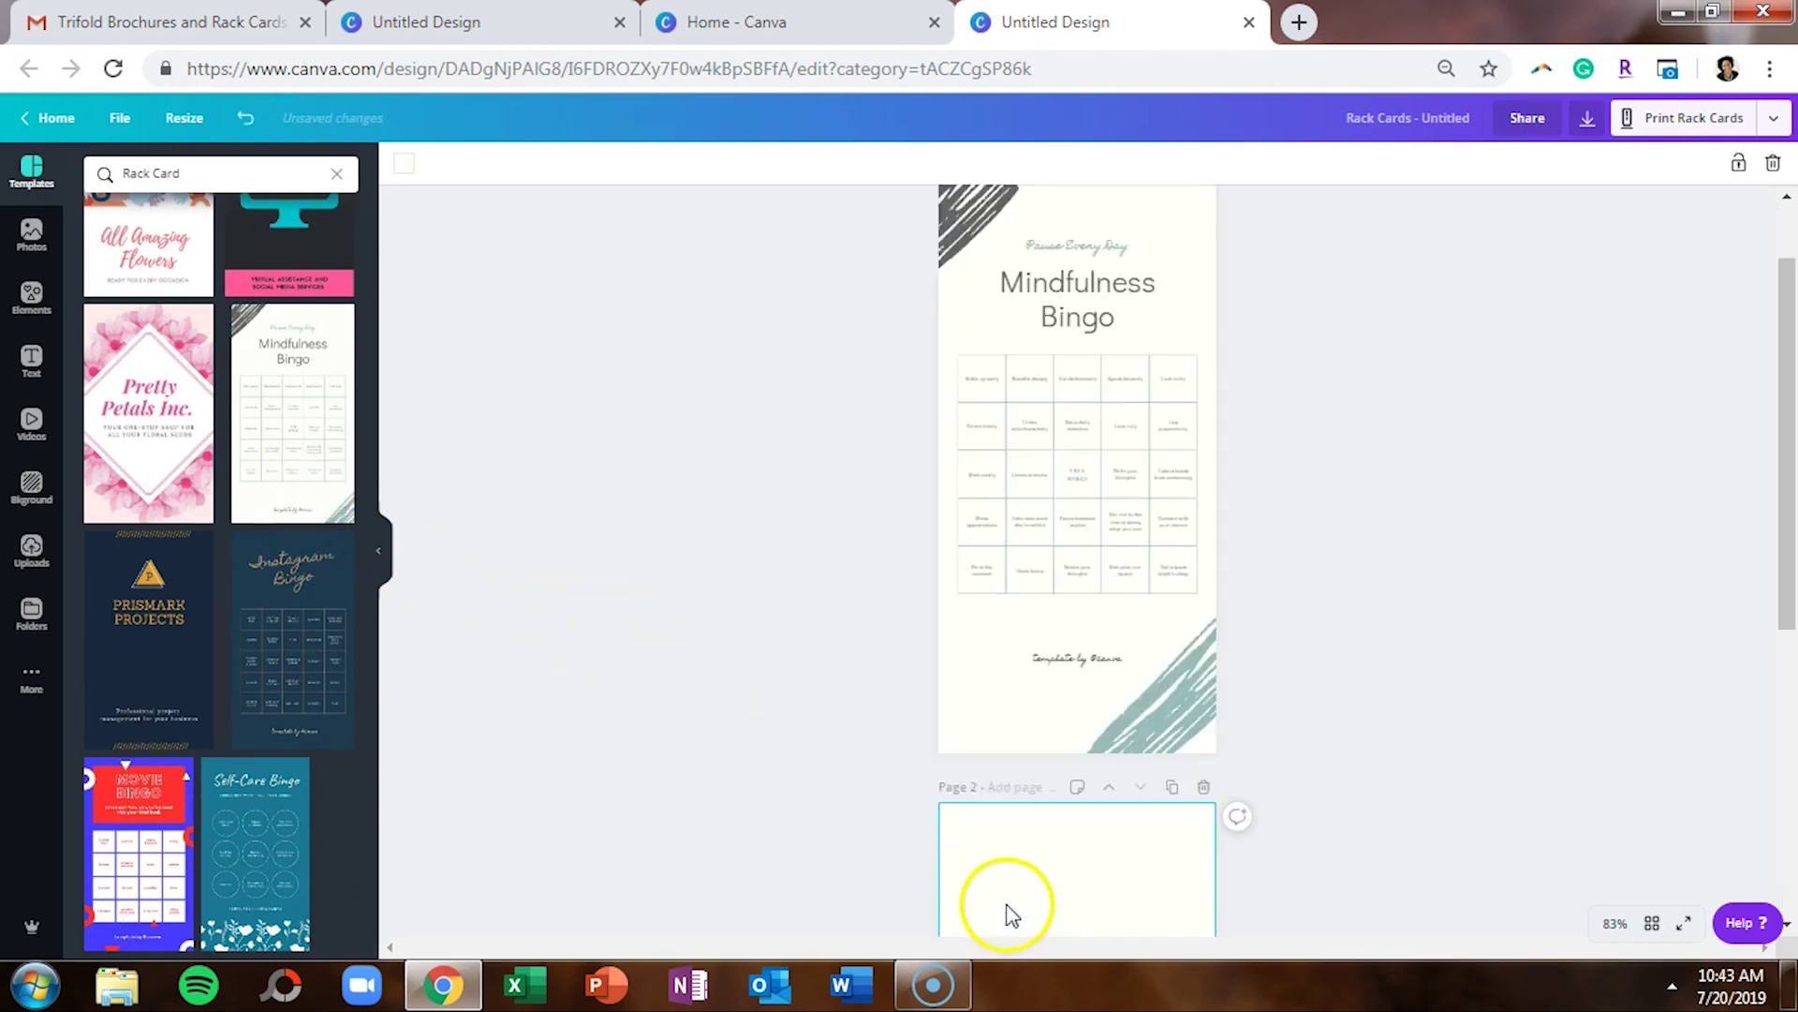
pyautogui.click(277, 847)
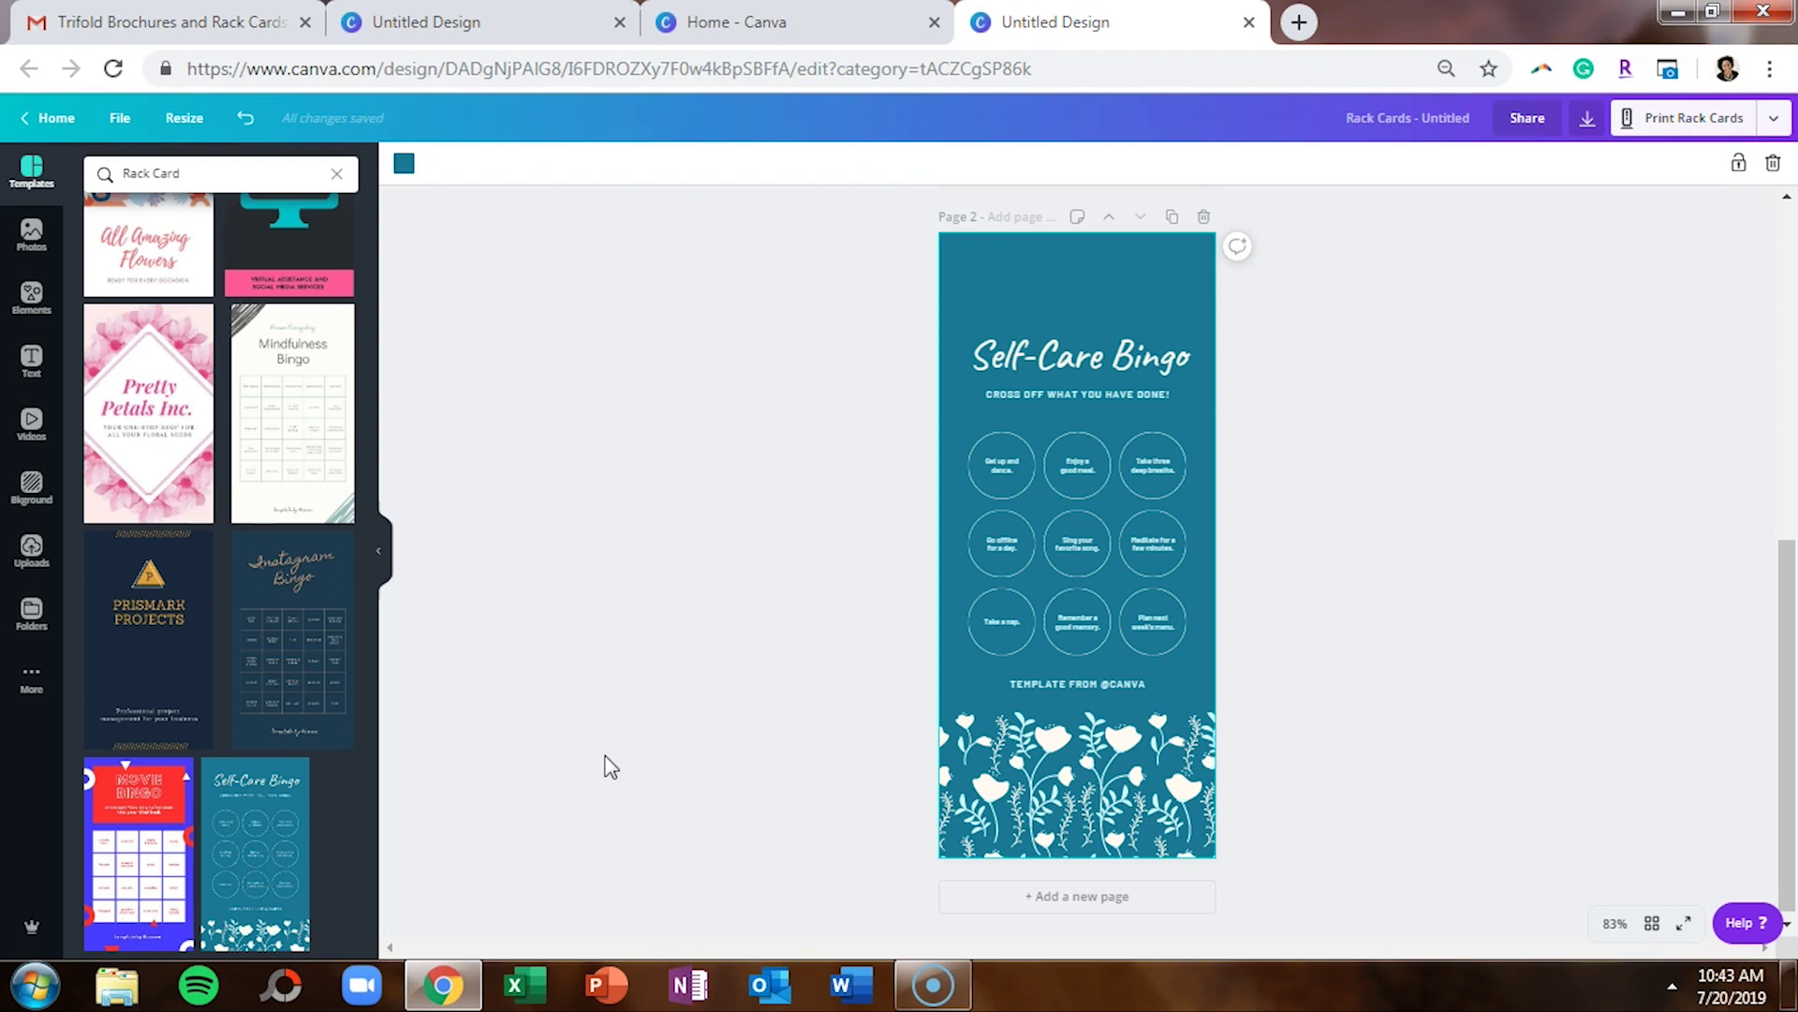
pyautogui.scroll(6, 610, 766)
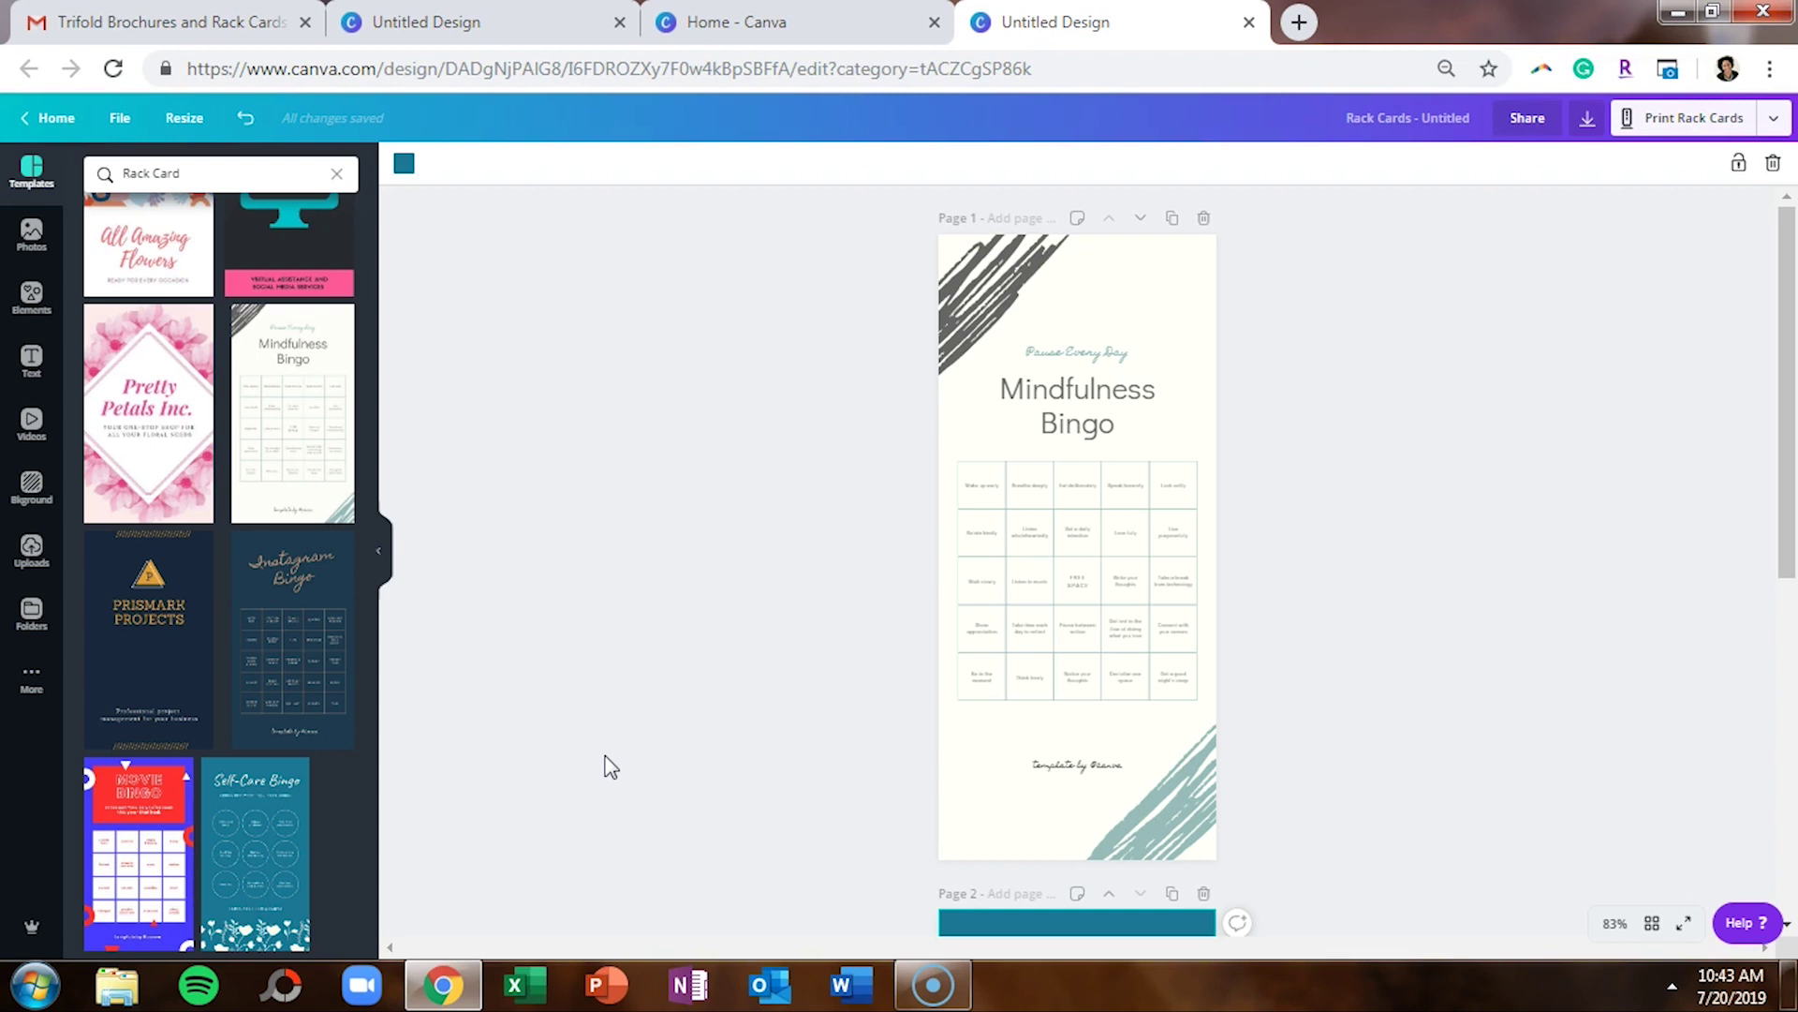
pyautogui.scroll(-7, 611, 766)
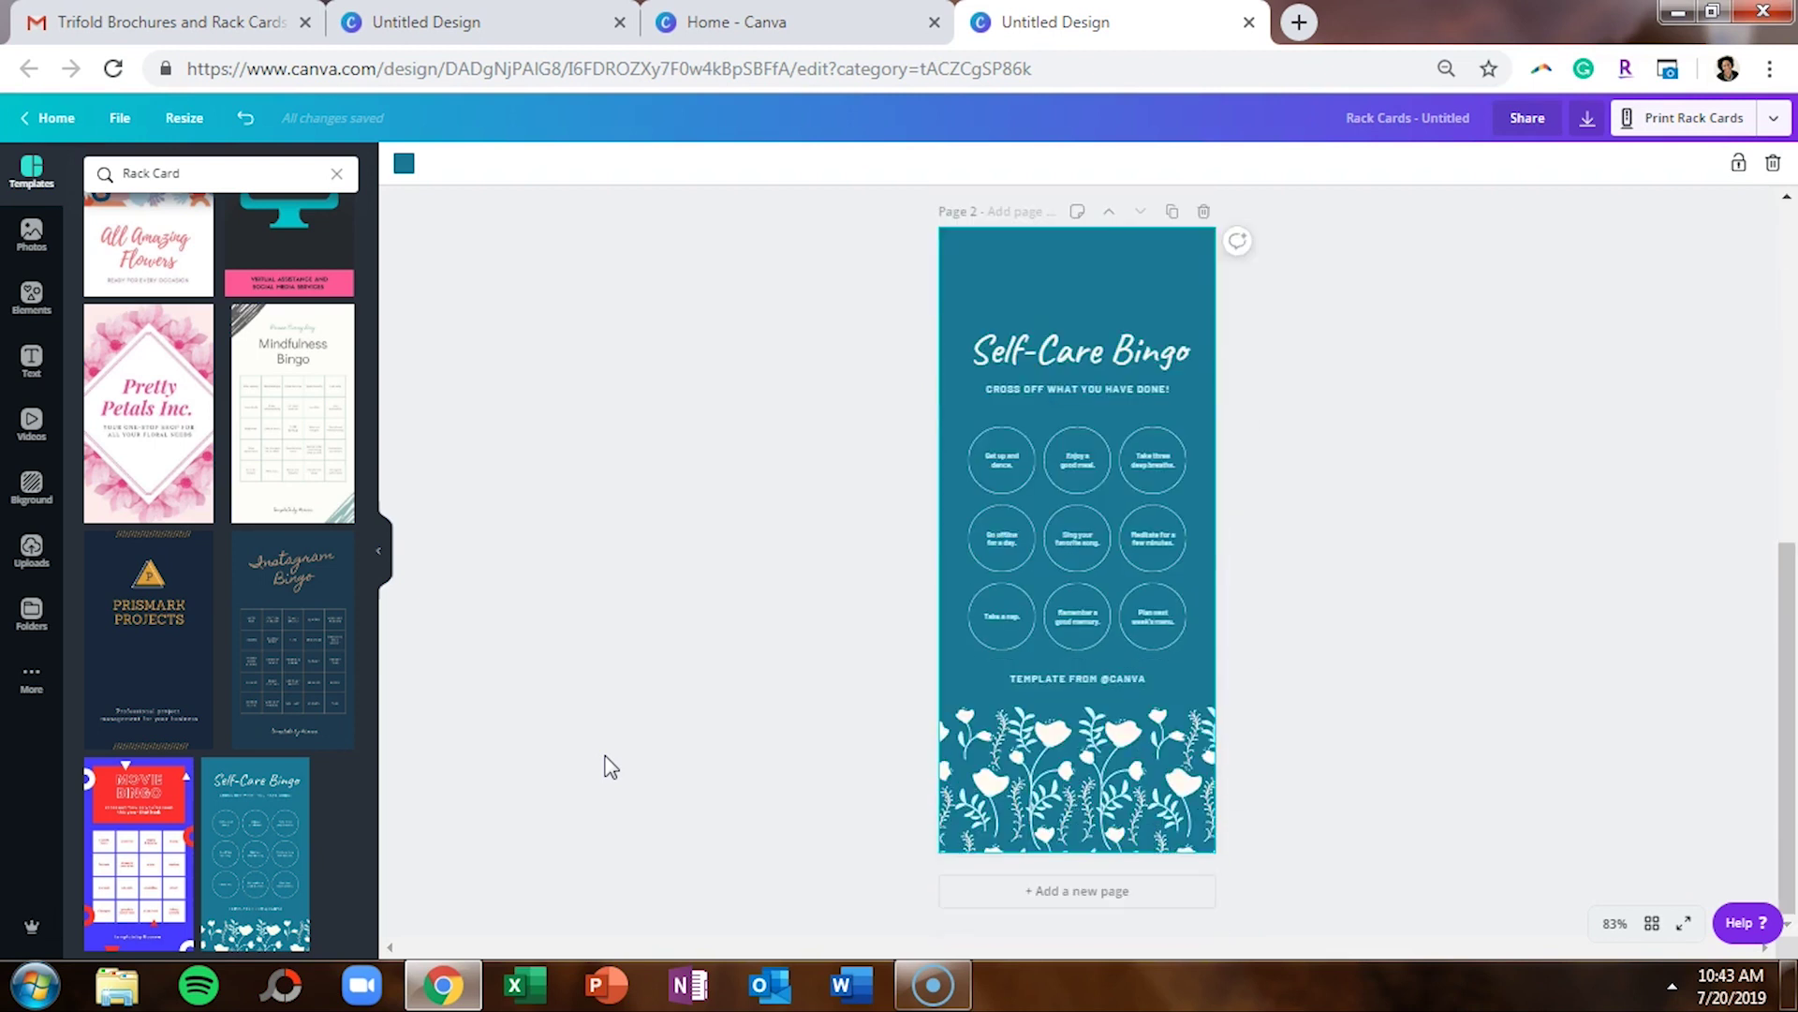
pyautogui.click(1044, 890)
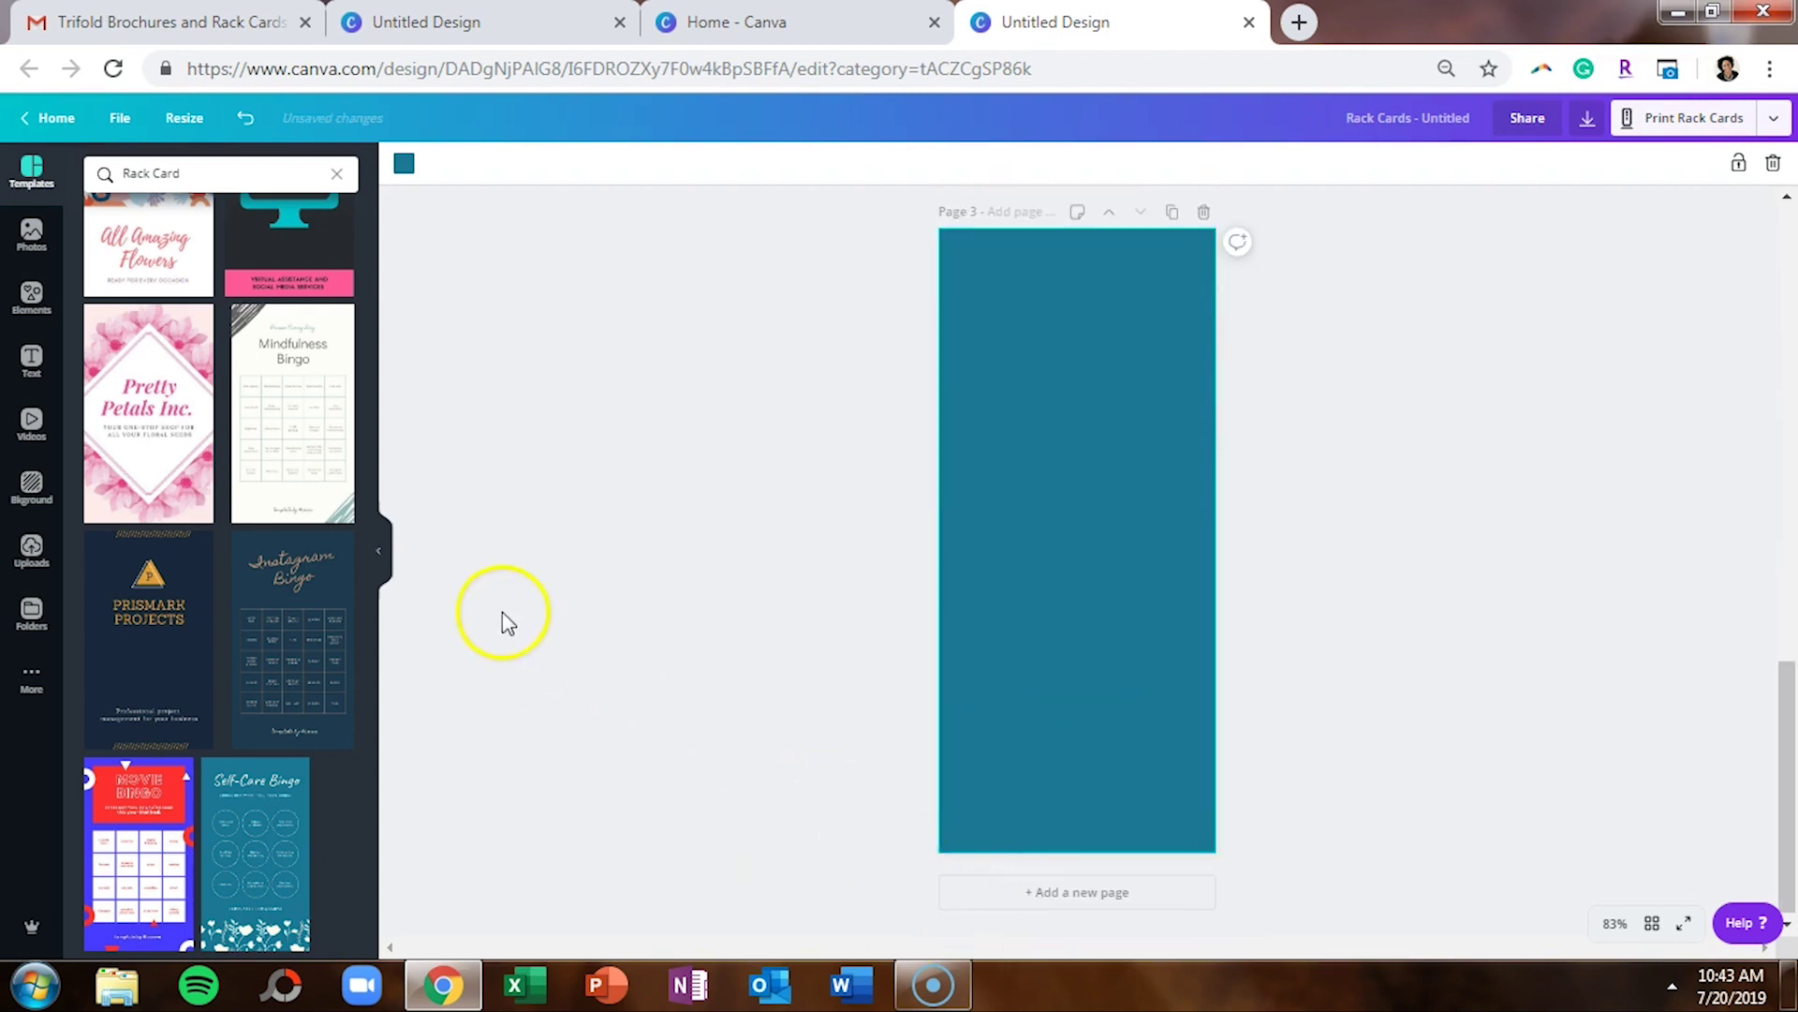
# Step: Apply the yellow Pledge to Go Vegan template to page 3
pyautogui.scroll(-15, 321, 634)
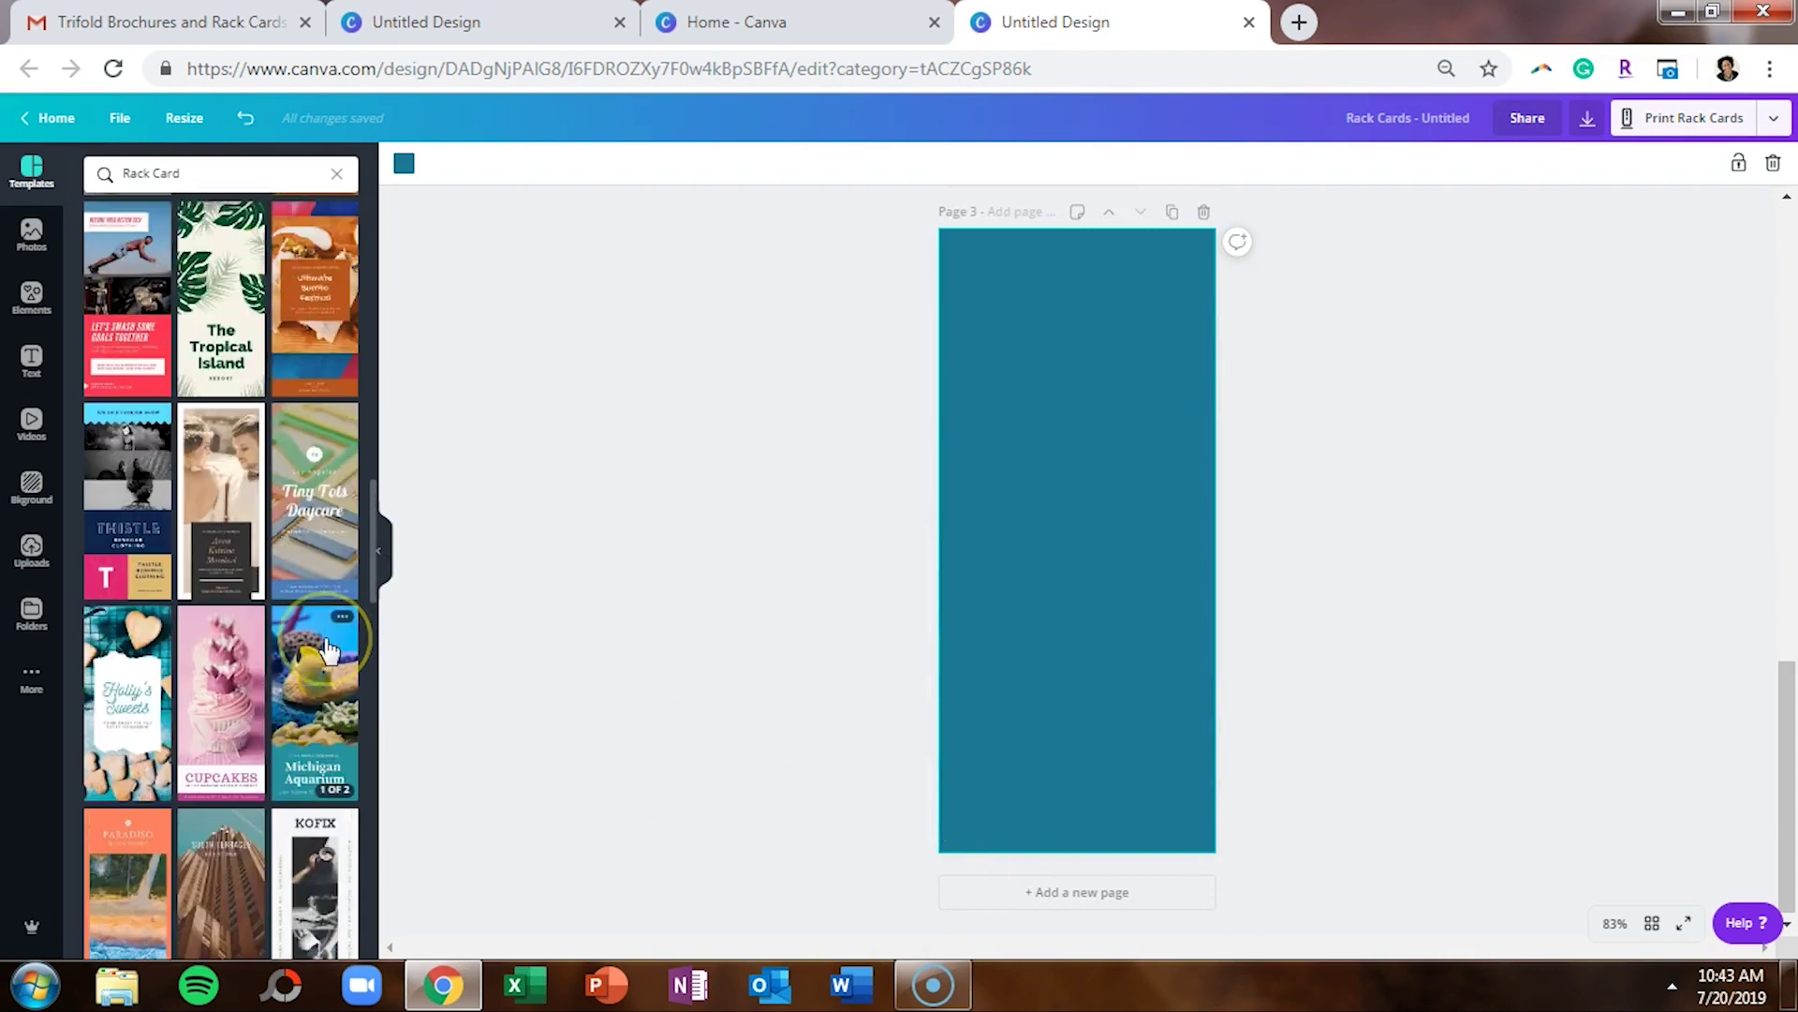
pyautogui.scroll(10, 327, 648)
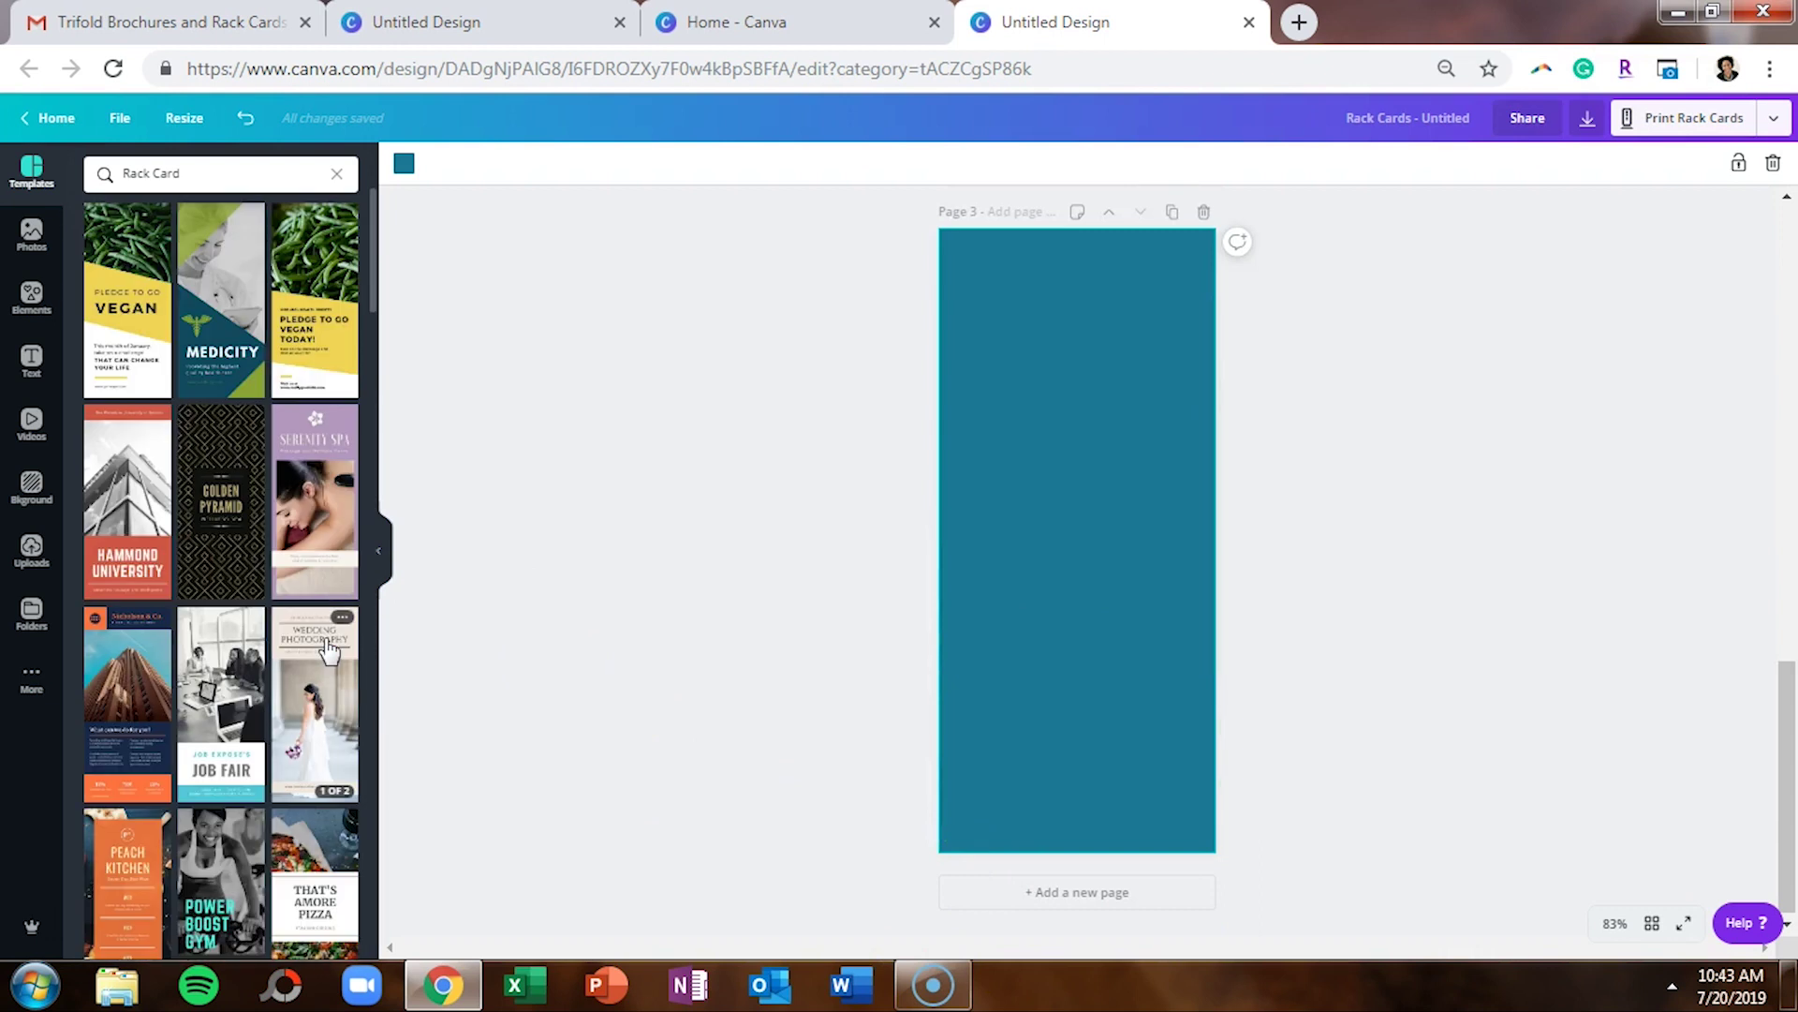
pyautogui.click(154, 363)
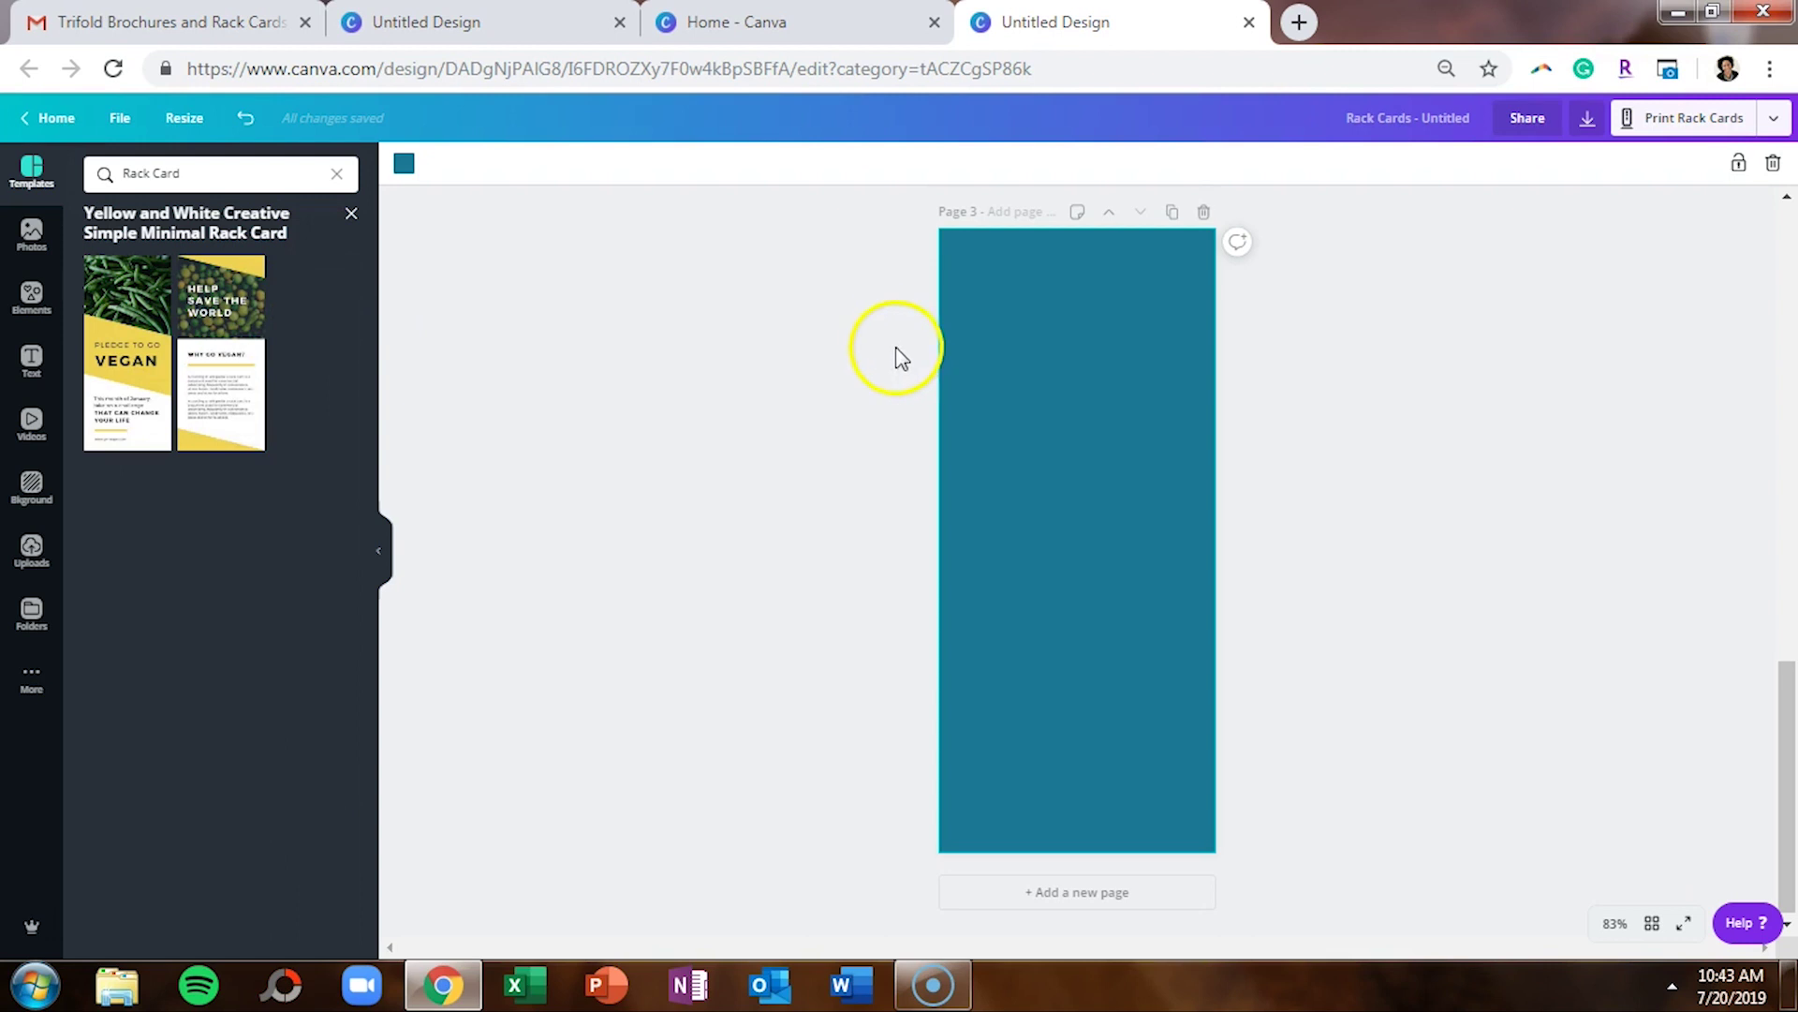
pyautogui.click(154, 403)
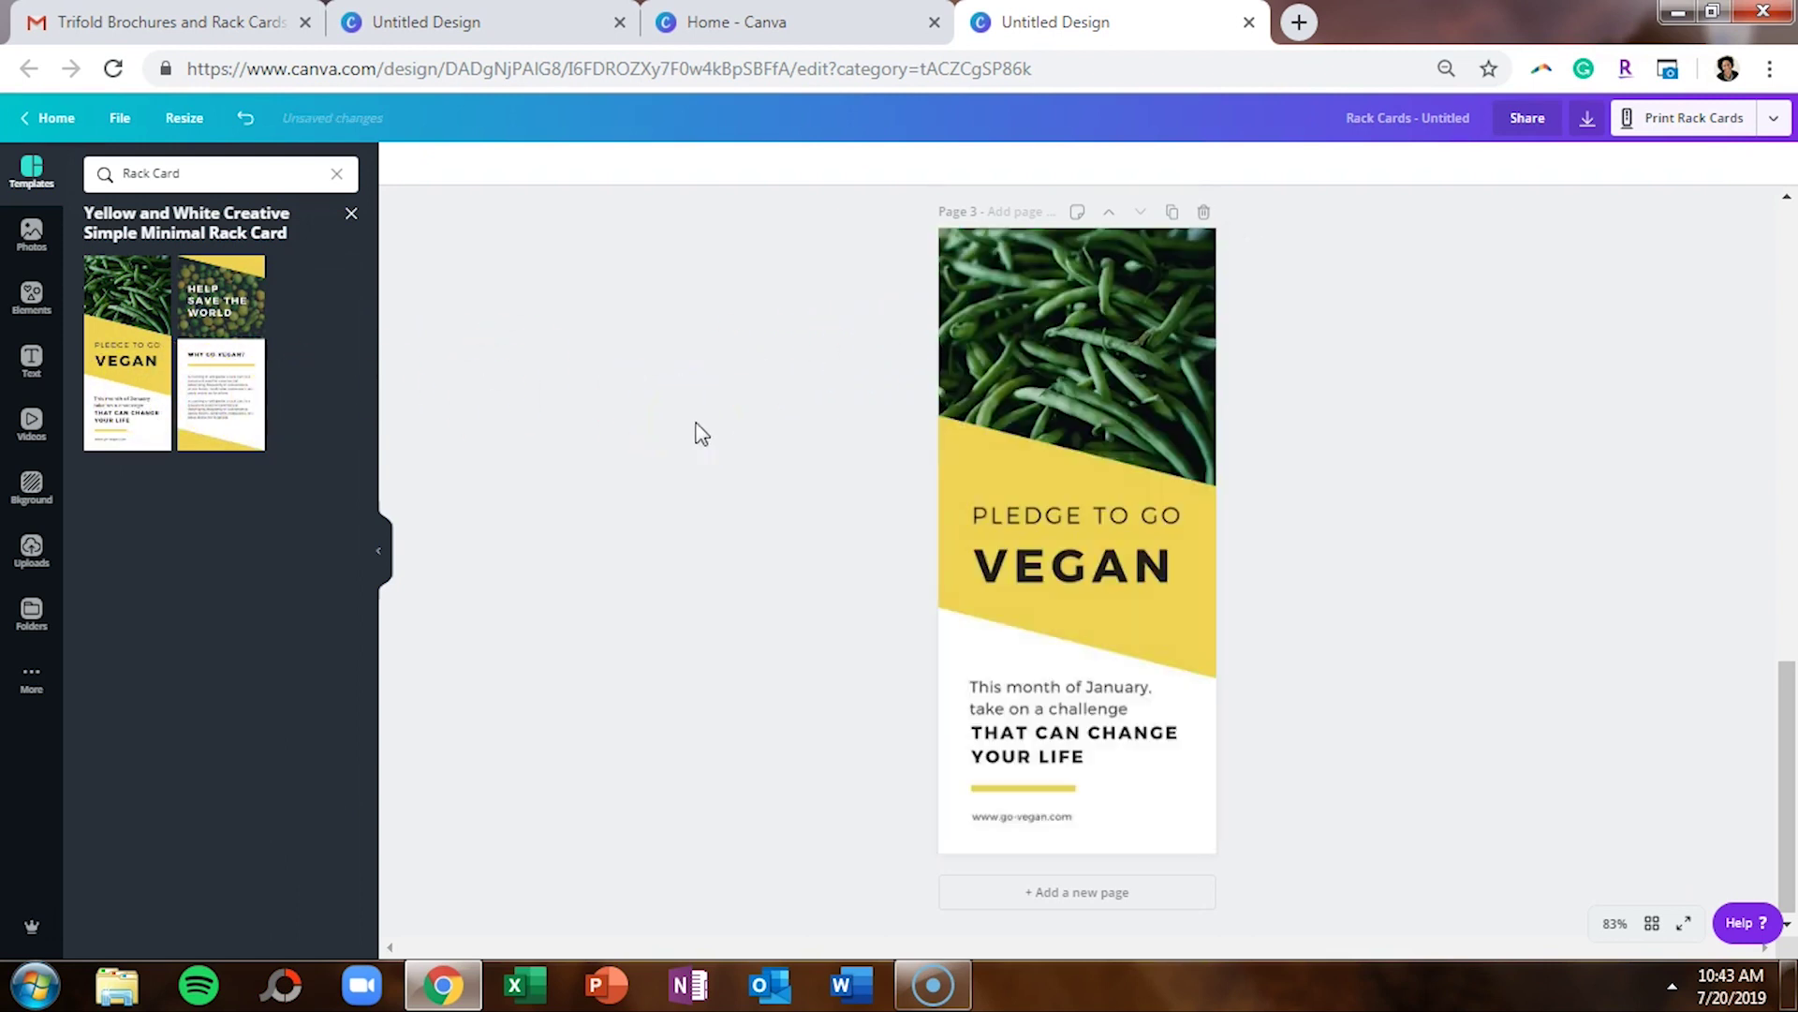
# Step: Add Help Save the World as a fourth page and delete both bingo pages
pyautogui.click(1017, 913)
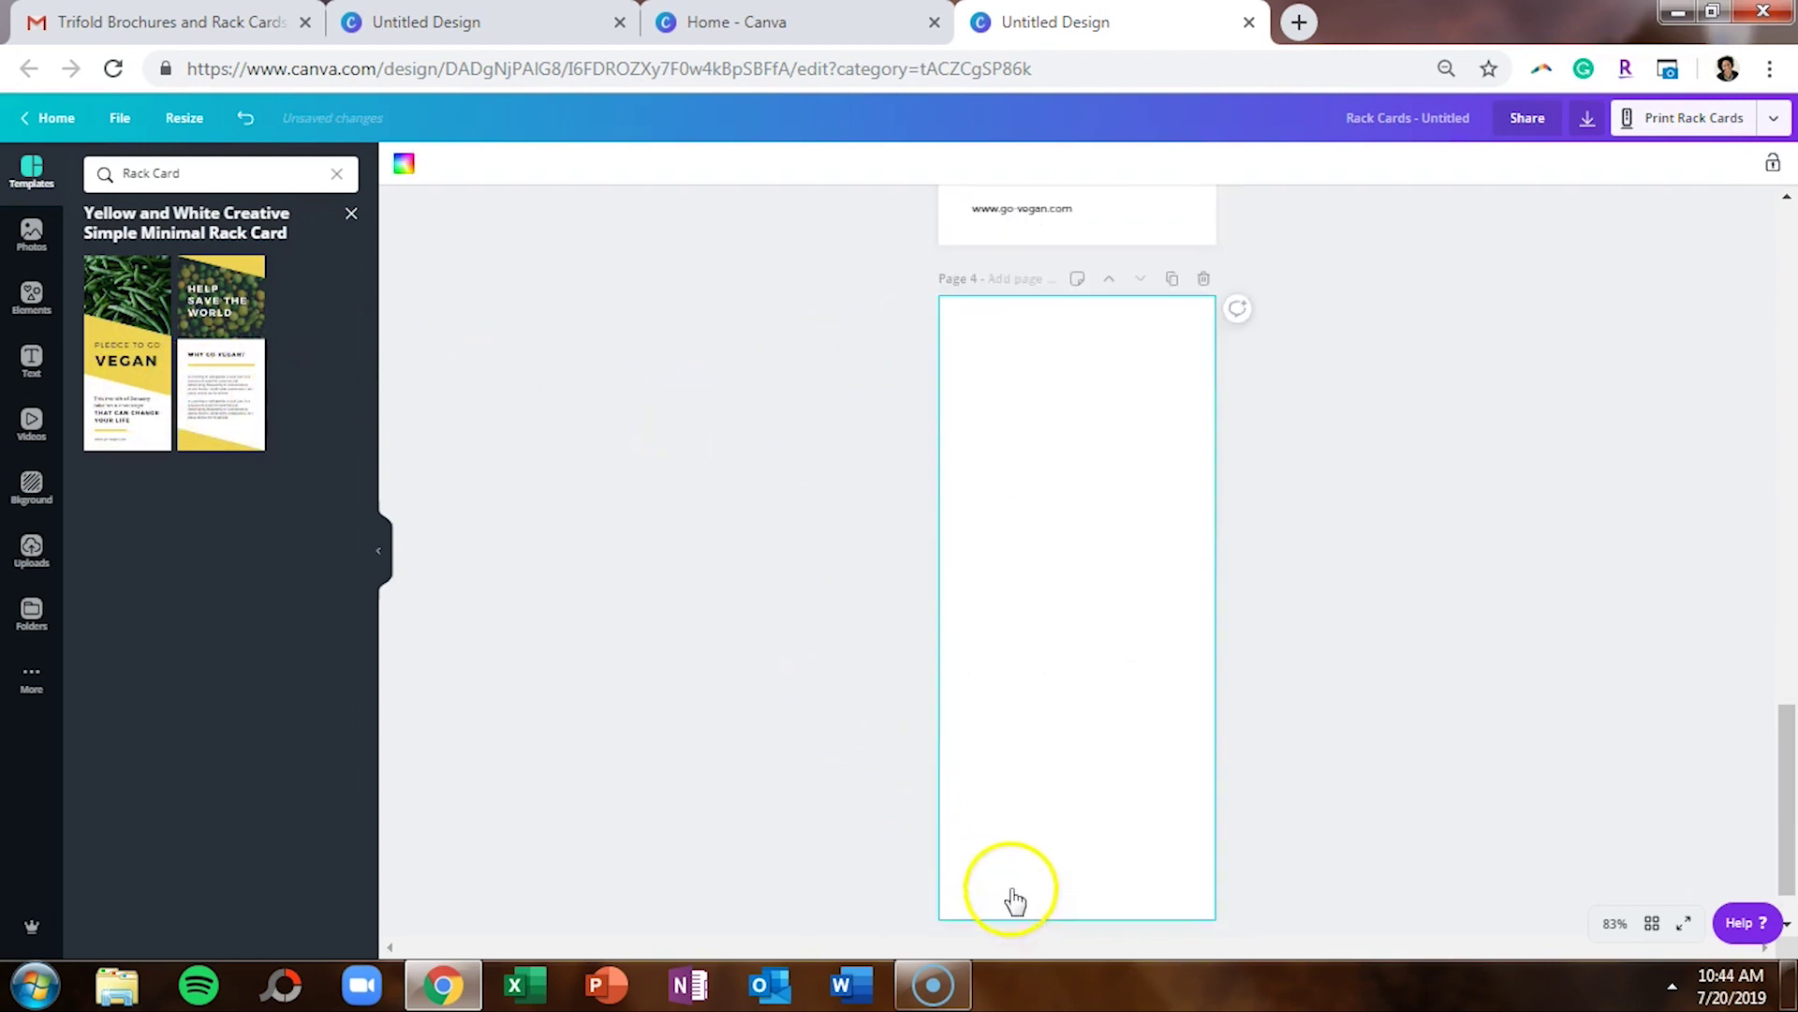
pyautogui.click(229, 356)
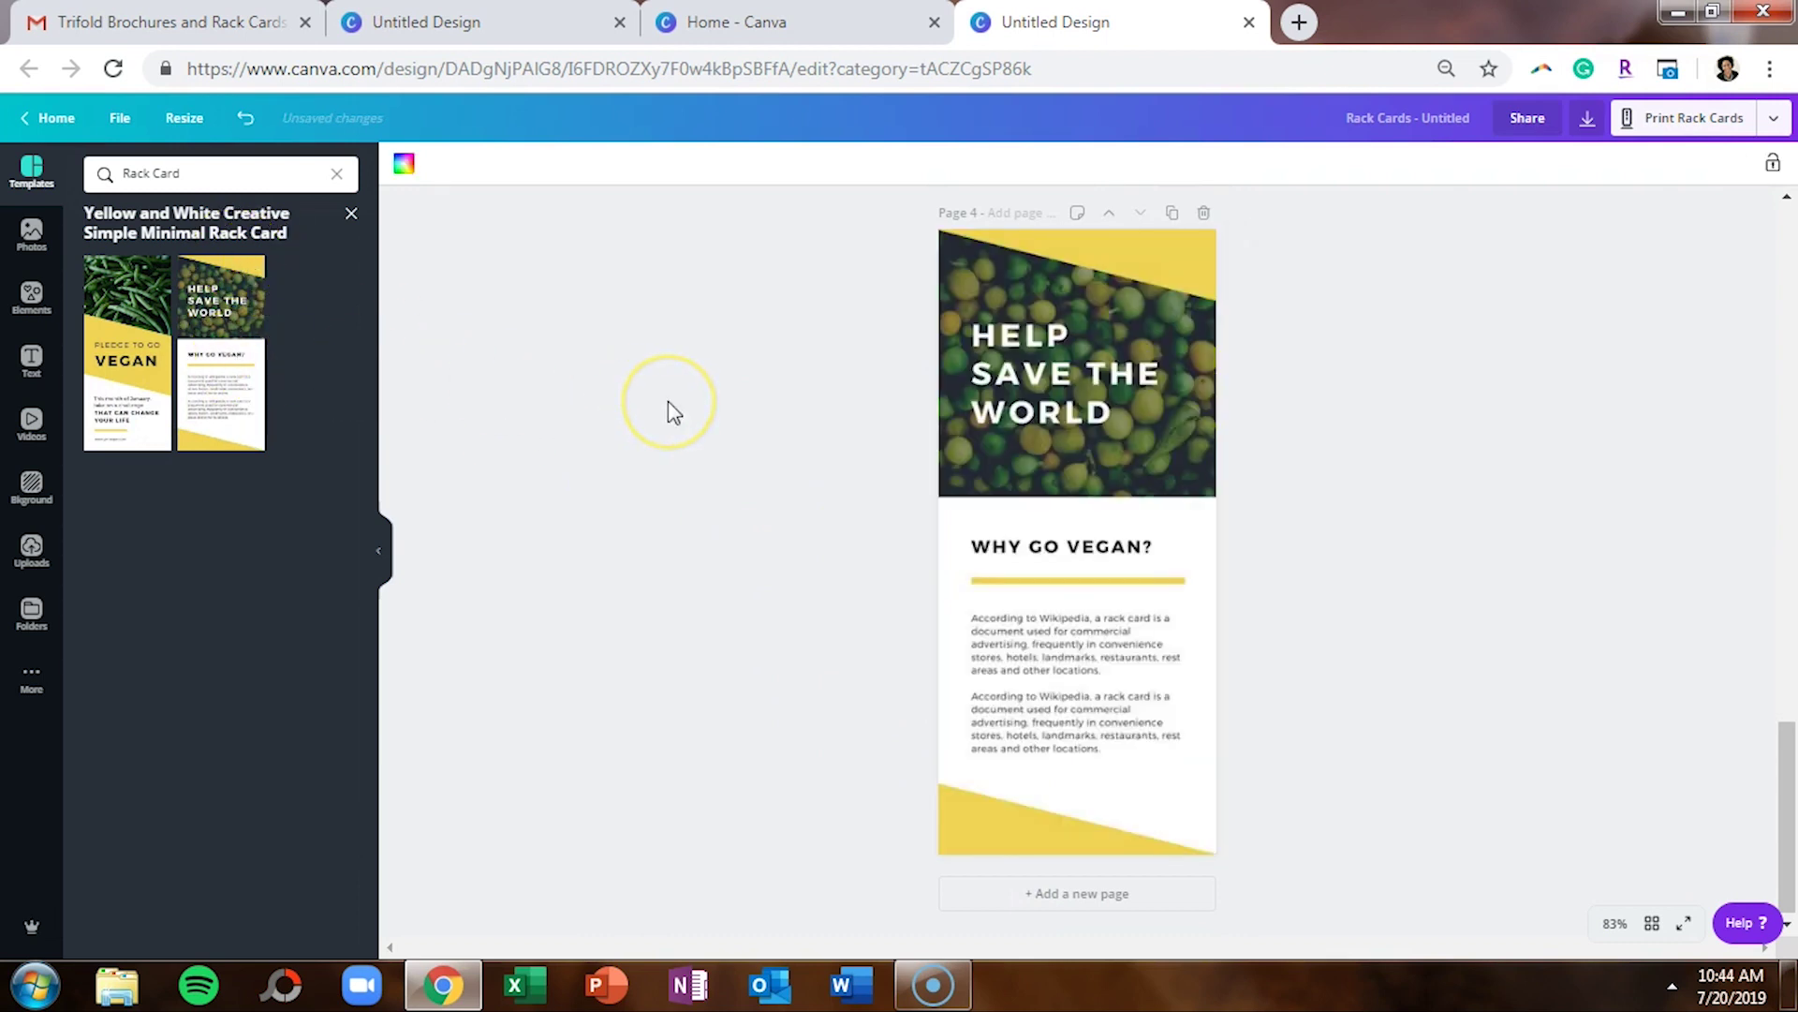
pyautogui.scroll(20, 668, 403)
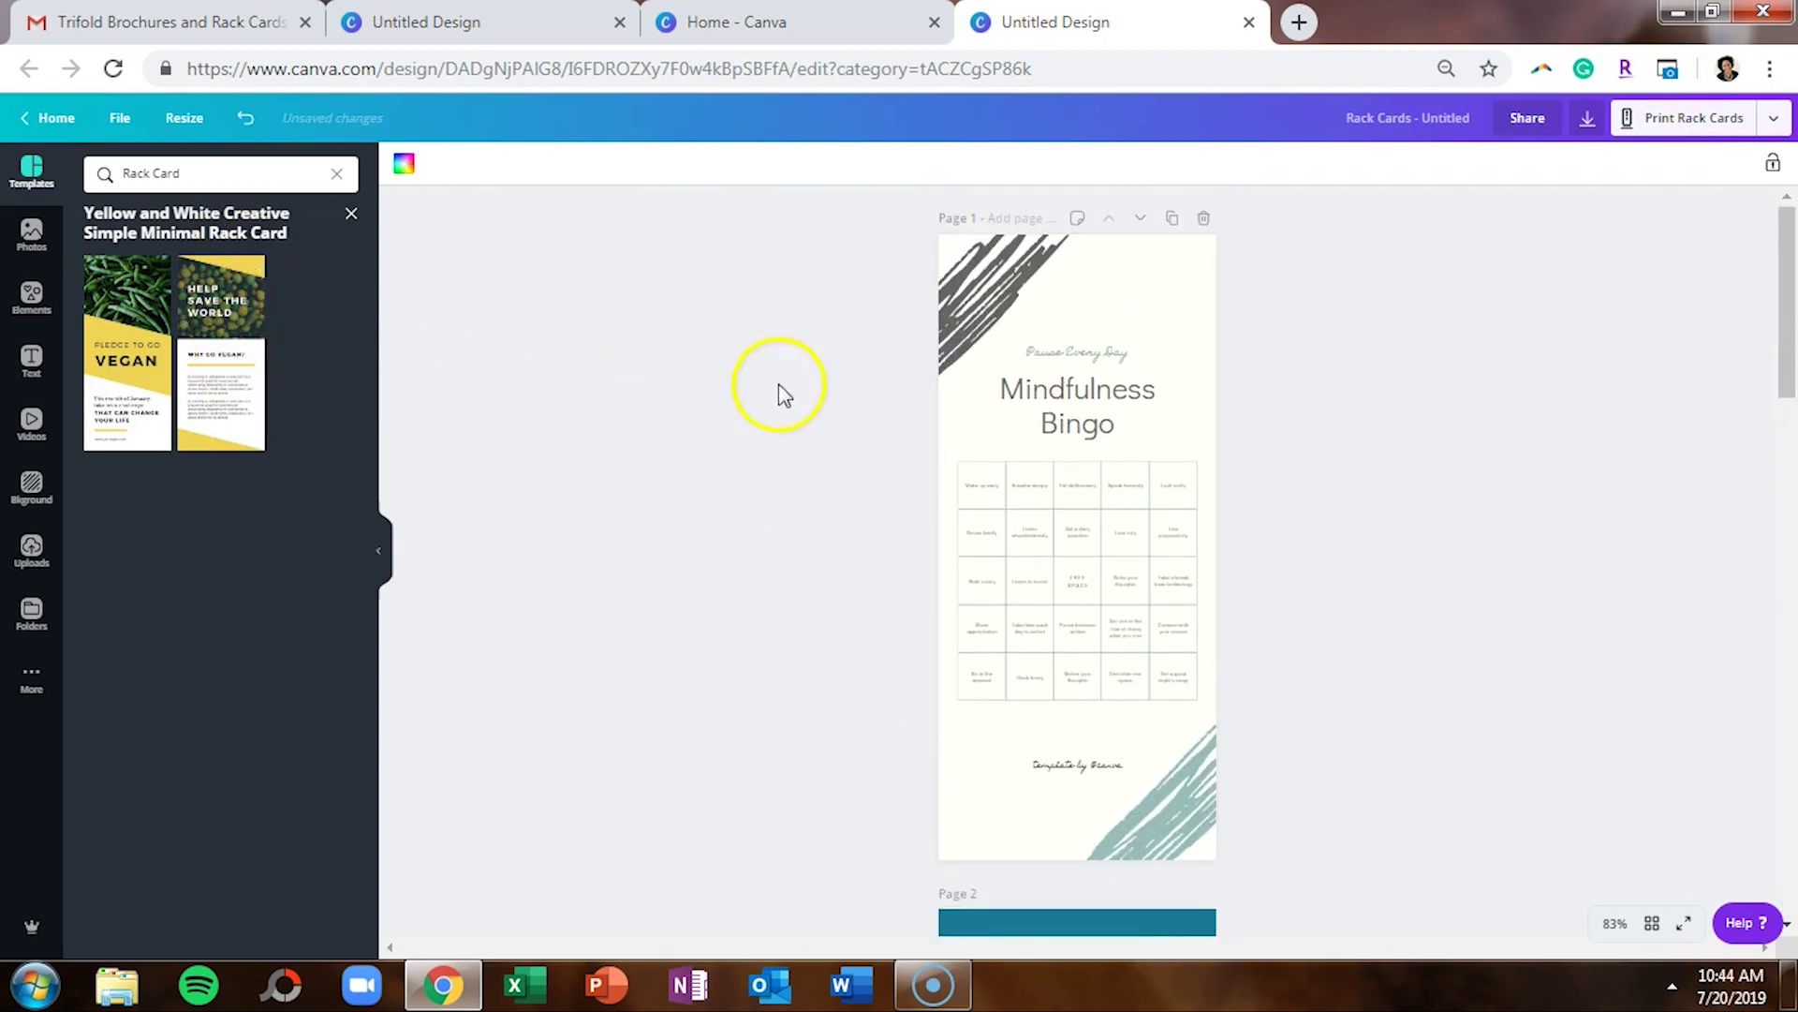
pyautogui.click(1204, 219)
pyautogui.click(1203, 219)
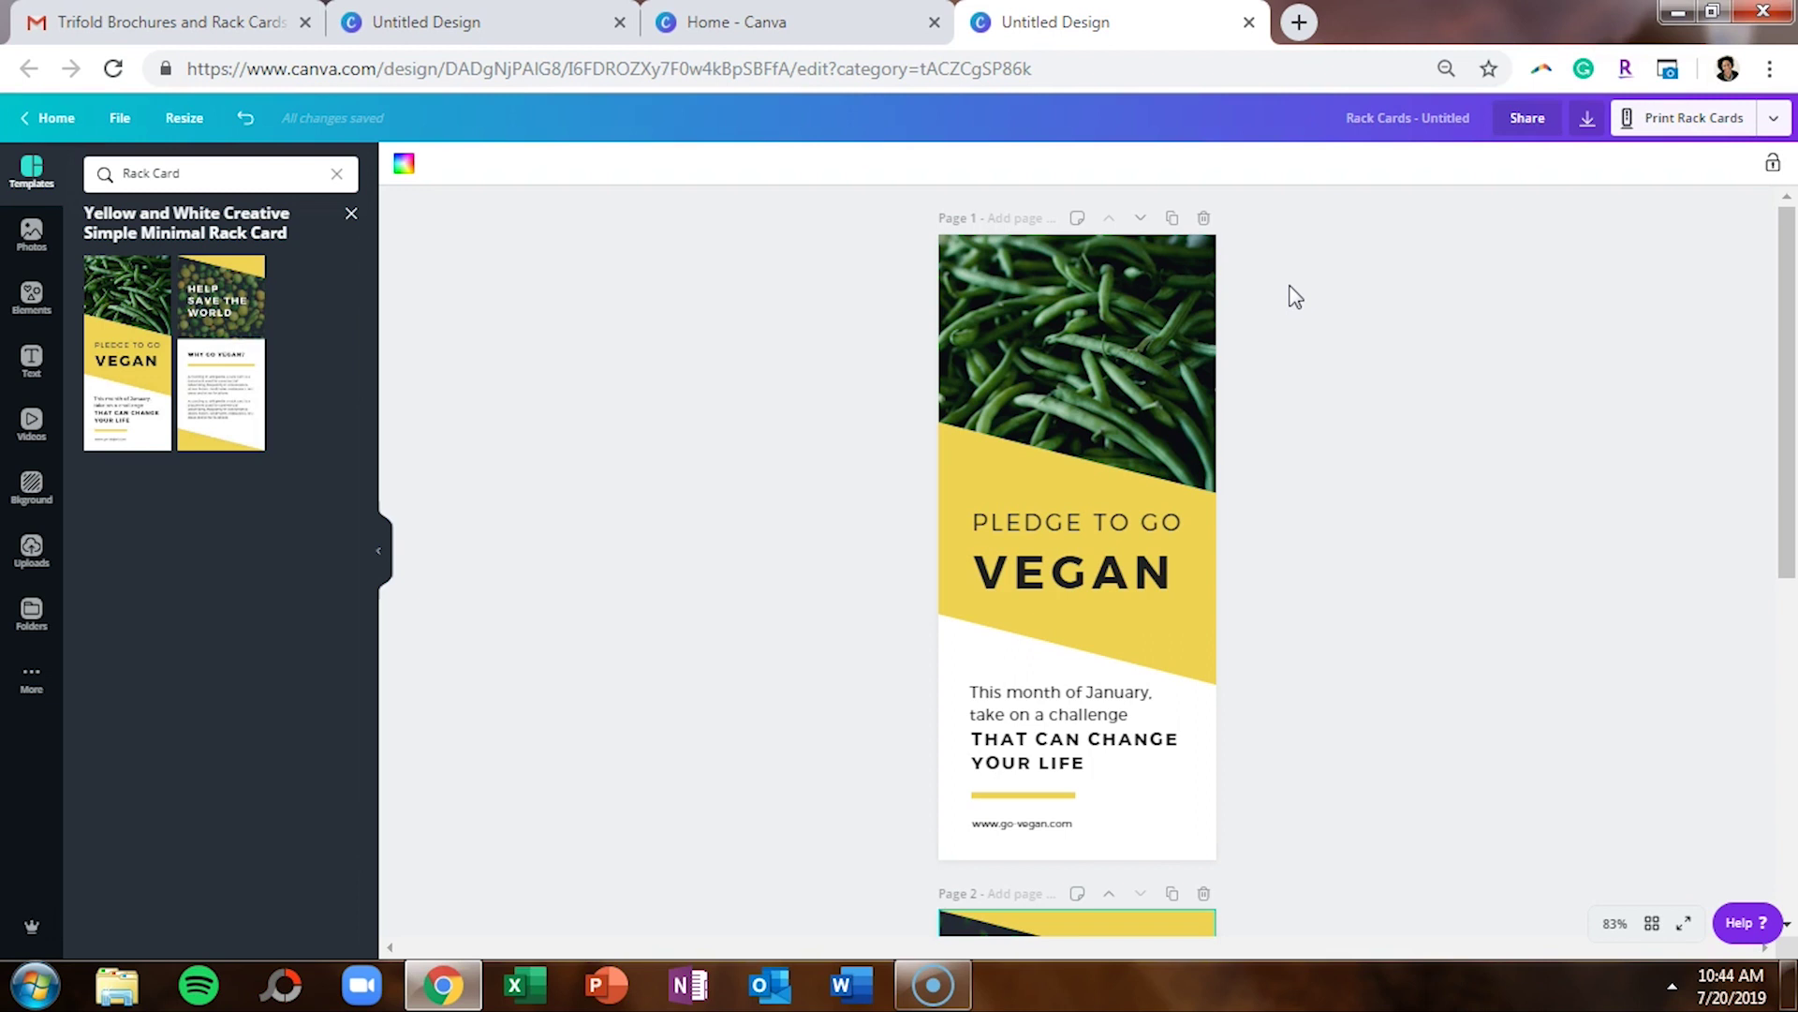
pyautogui.scroll(-7, 1283, 347)
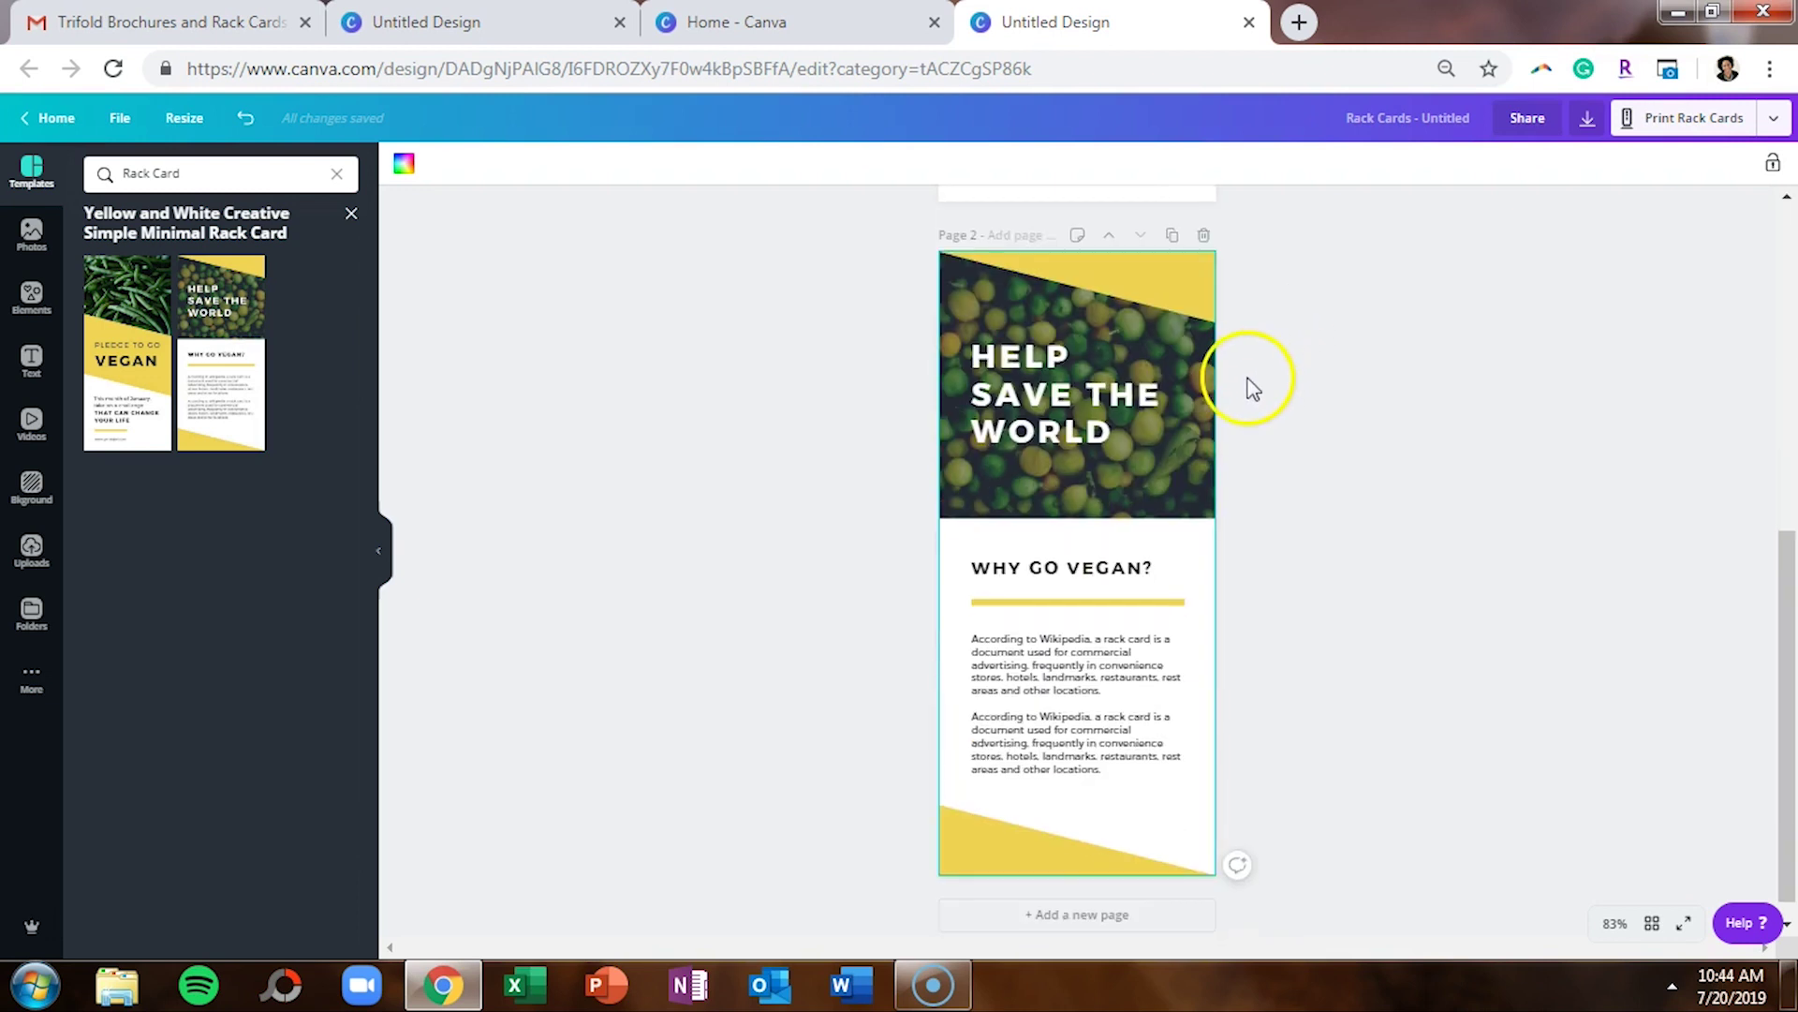
# Step: Inspect page 2's yellow triangle colour, confirming #eed452, then close the colour panel
pyautogui.scroll(7, 955, 709)
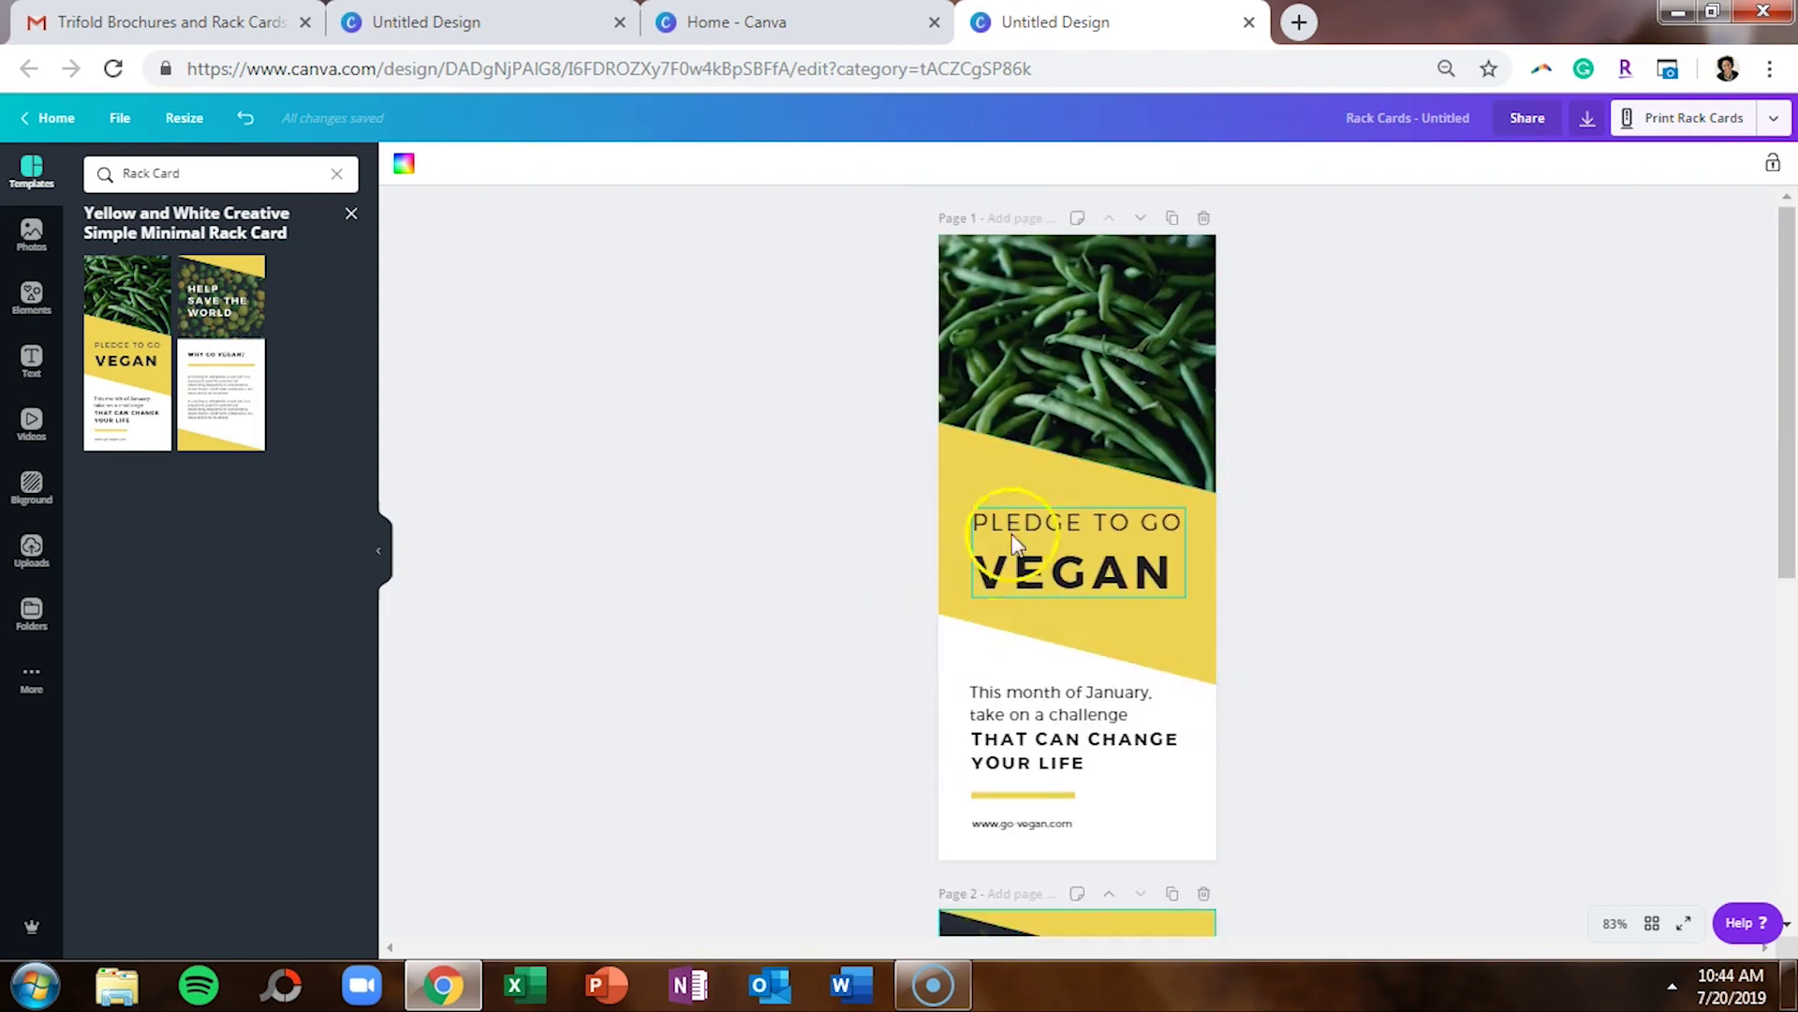
pyautogui.scroll(-2, 1007, 656)
pyautogui.scroll(-3, 1021, 759)
pyautogui.click(1076, 768)
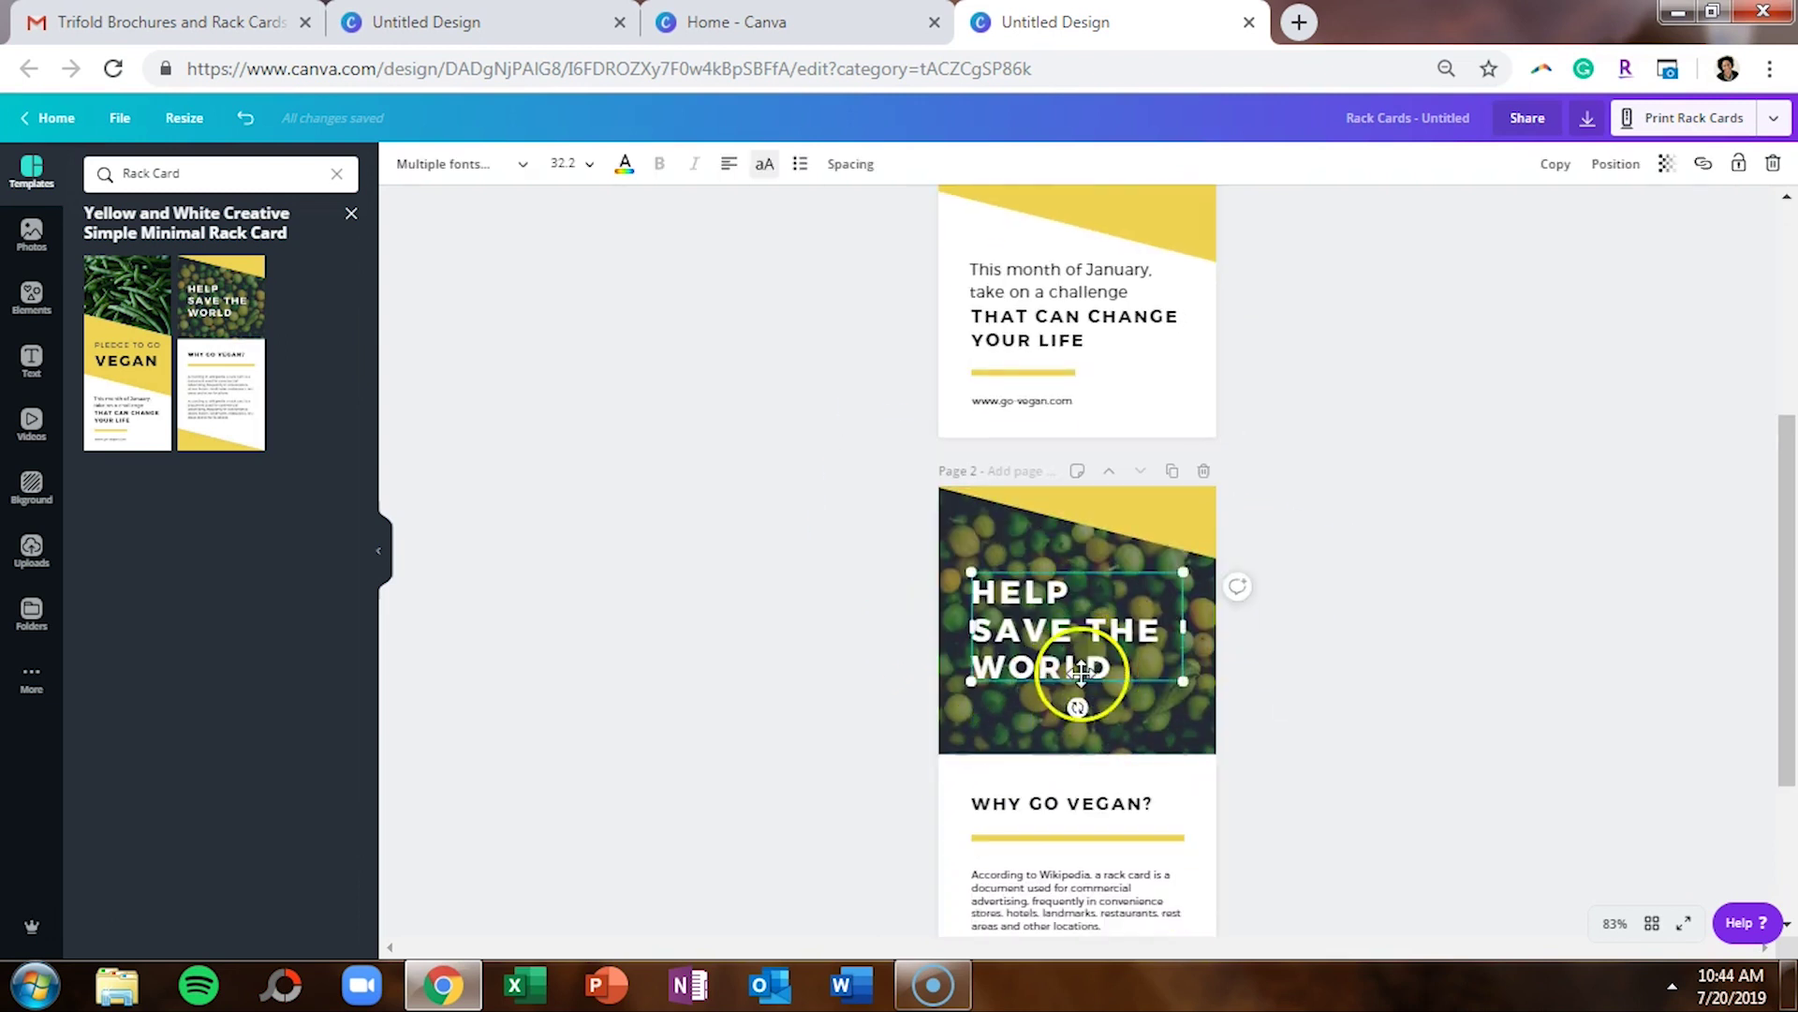
pyautogui.scroll(-3, 1059, 541)
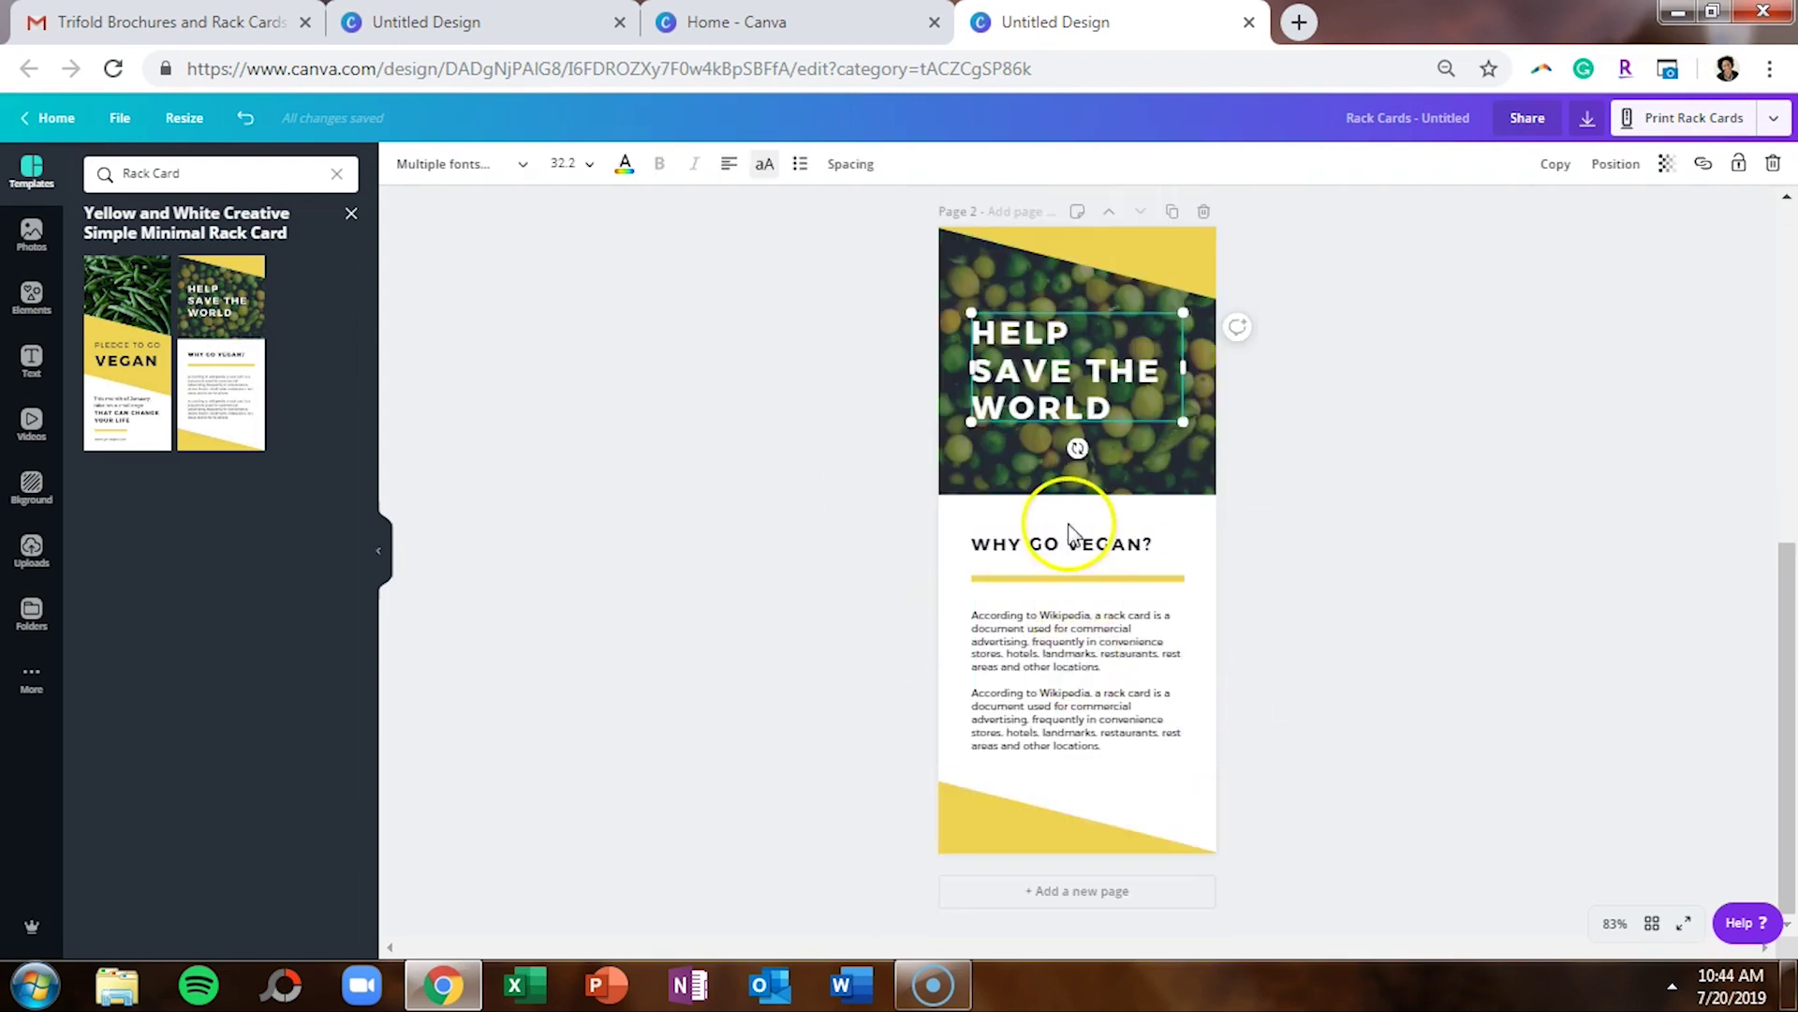
pyautogui.click(1021, 824)
pyautogui.click(1188, 258)
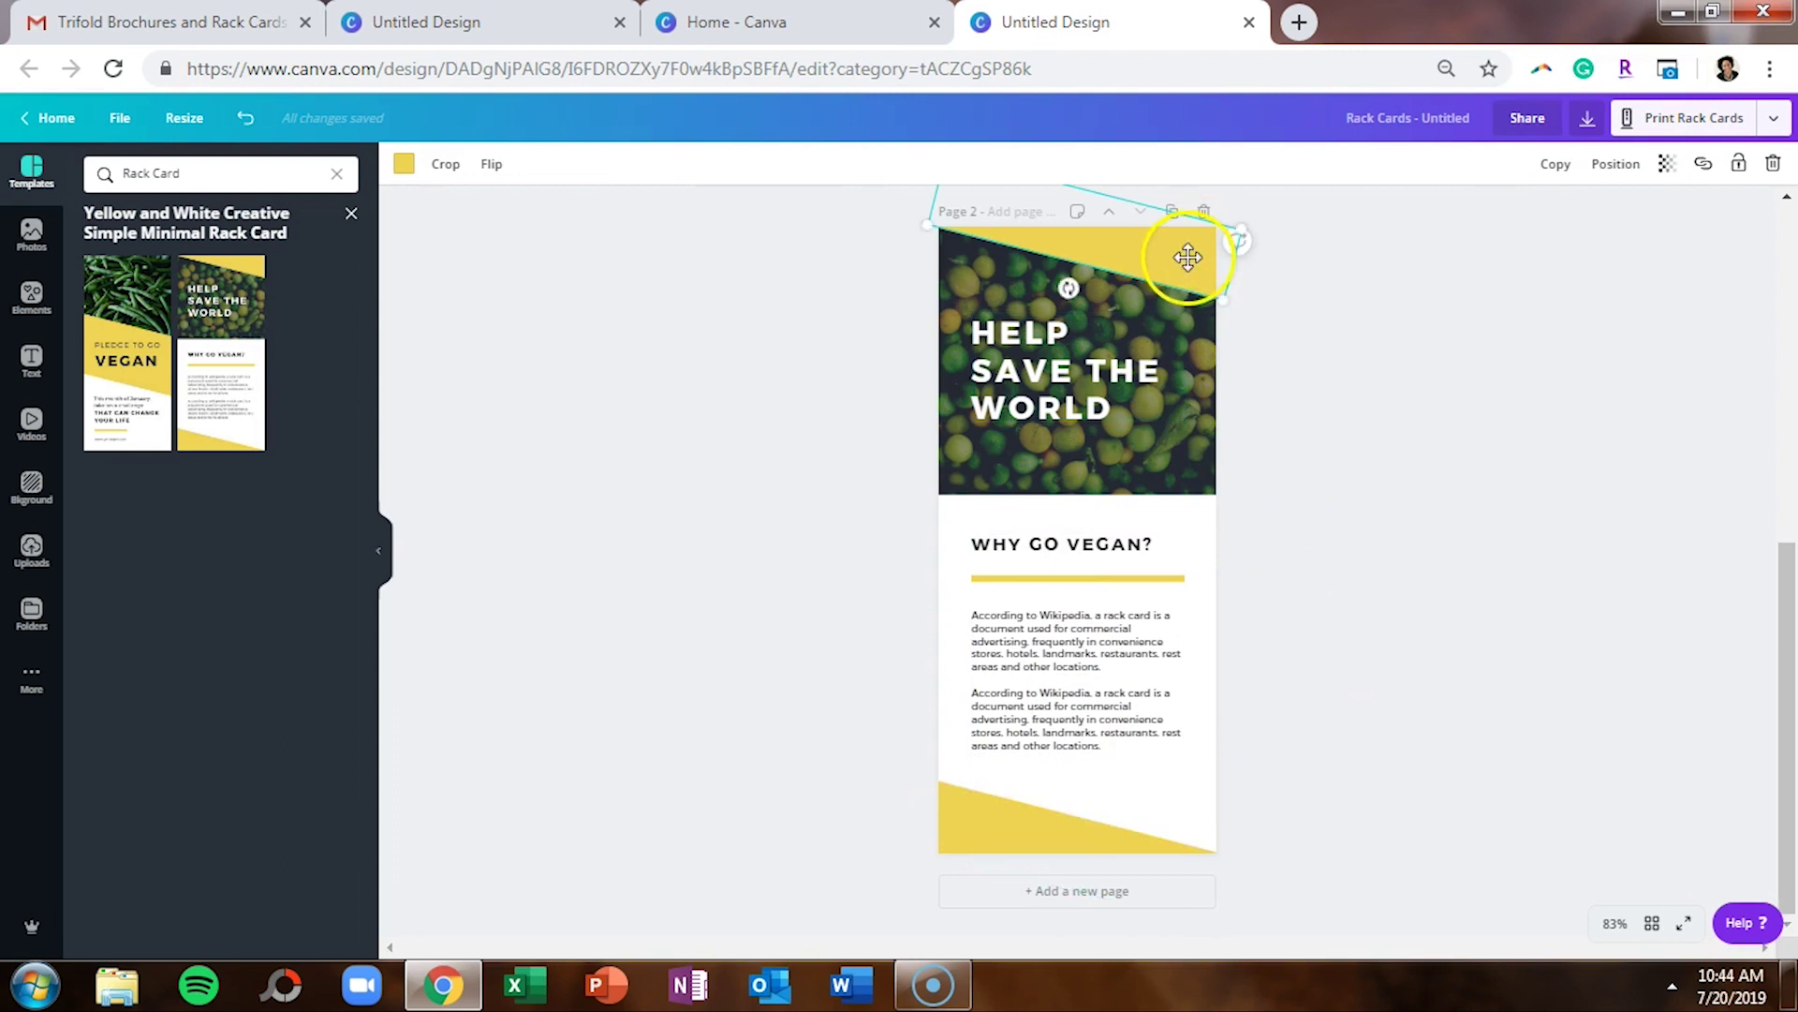
pyautogui.click(404, 166)
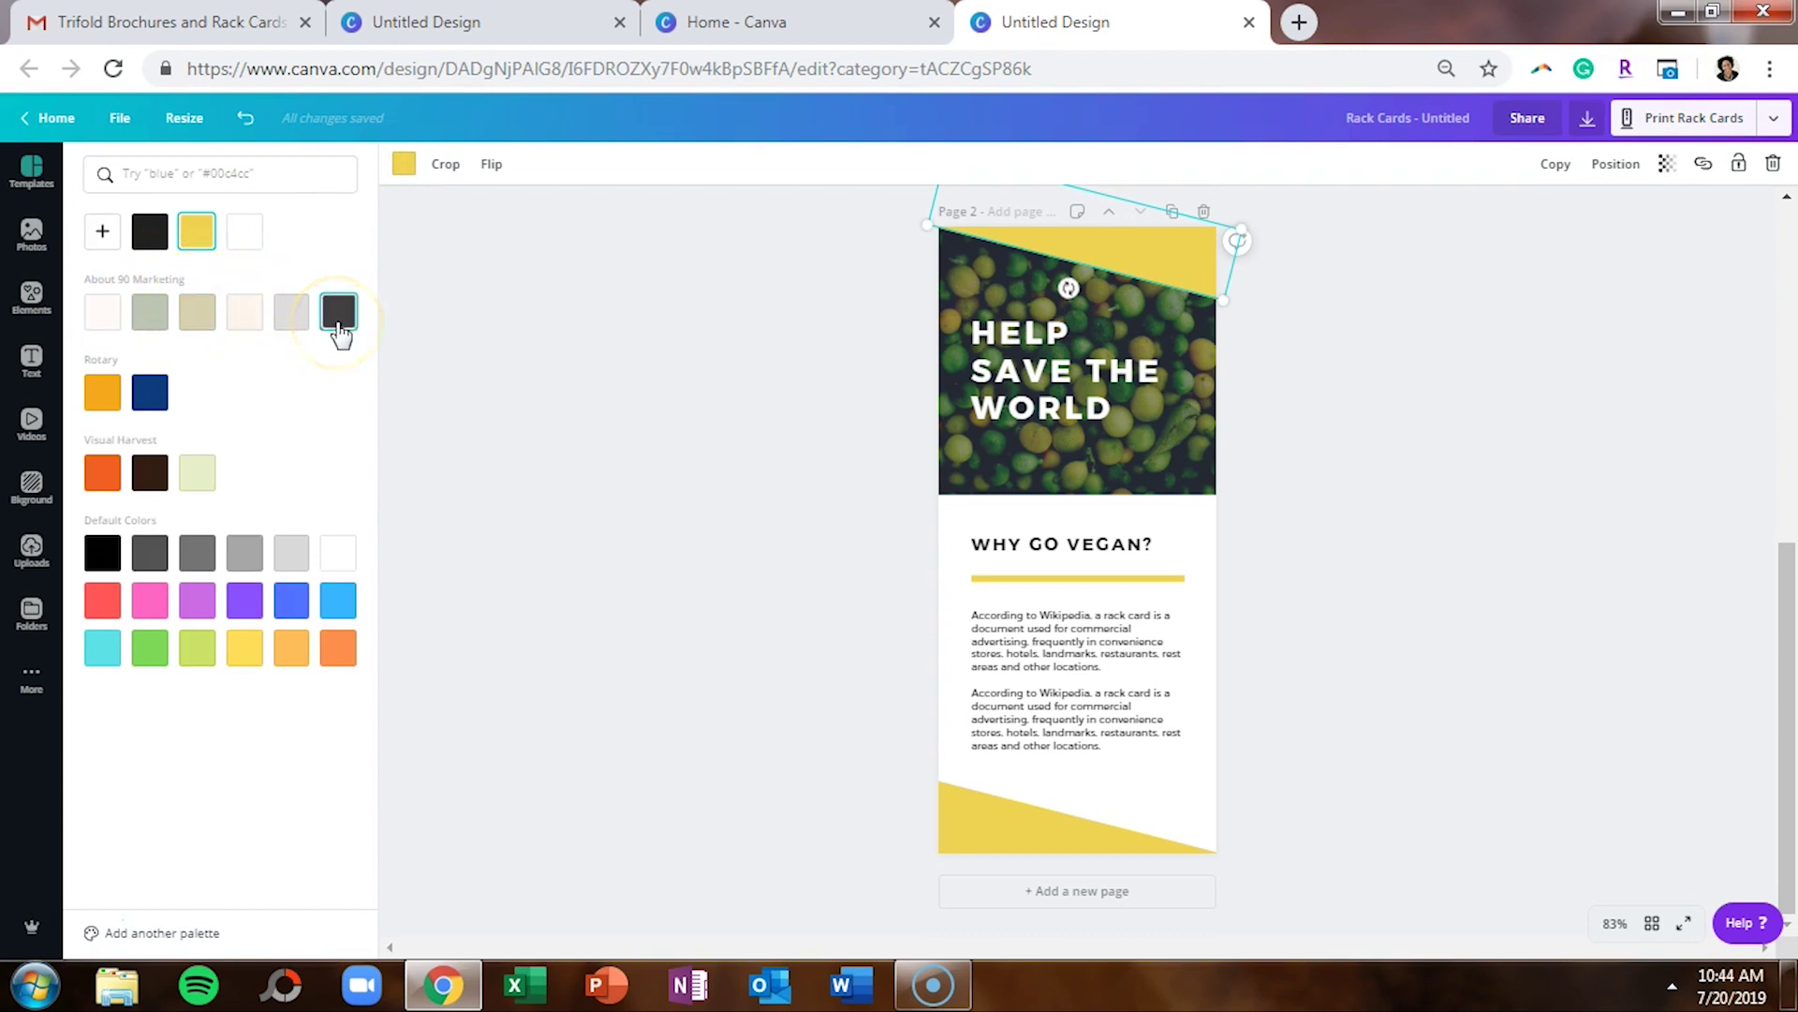
pyautogui.click(103, 234)
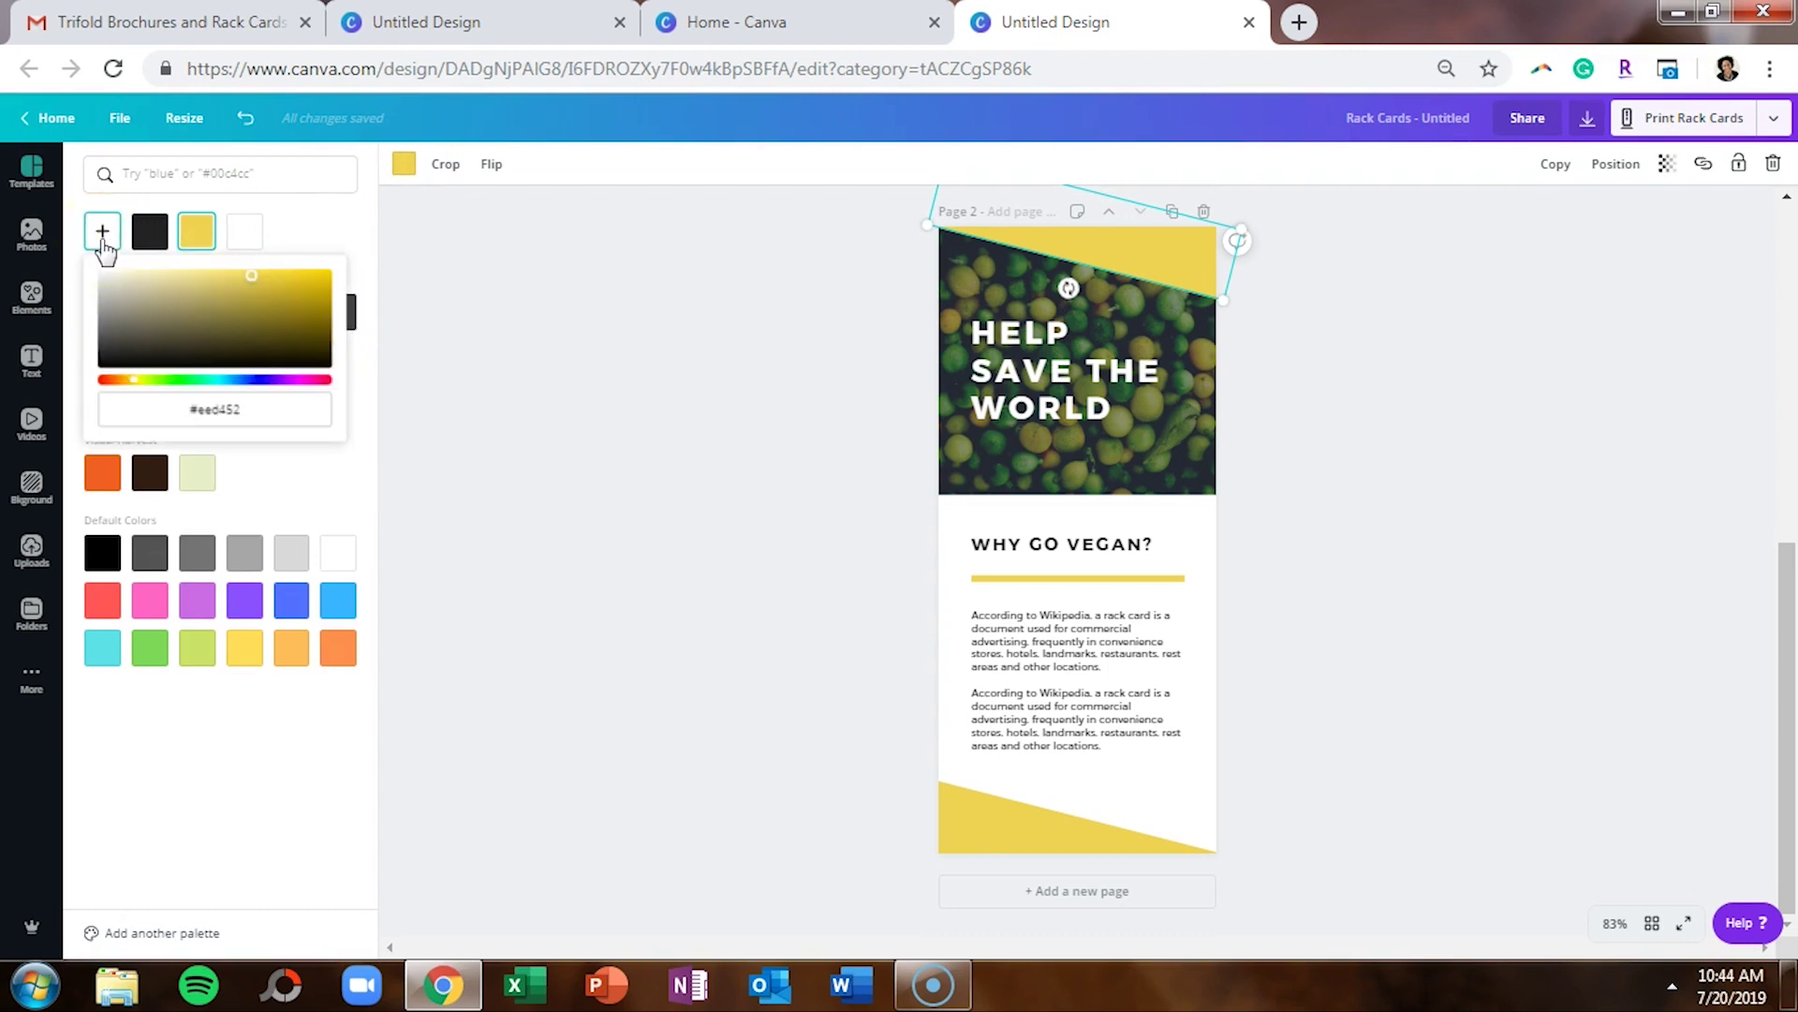
pyautogui.click(674, 398)
pyautogui.scroll(5, 787, 515)
# Step: Return to all rack card templates and open the Green and Blue Medical Hospital template
pyautogui.scroll(-5, 790, 518)
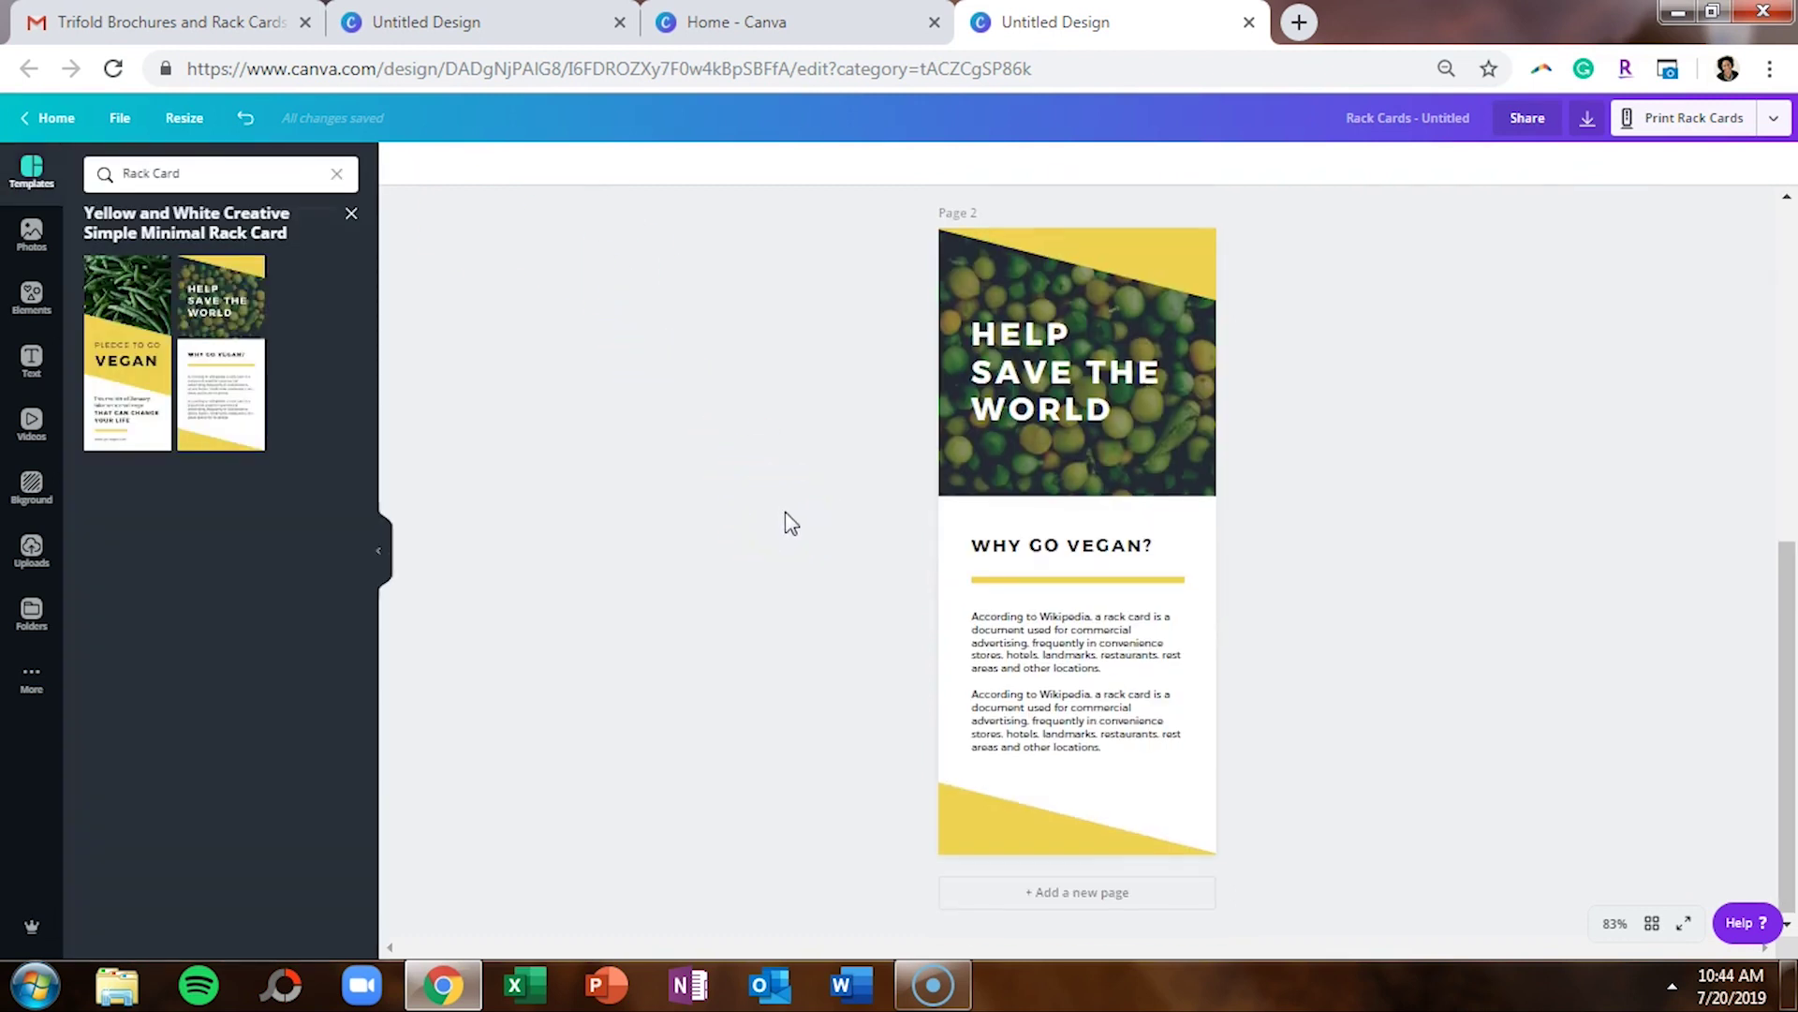
pyautogui.click(351, 213)
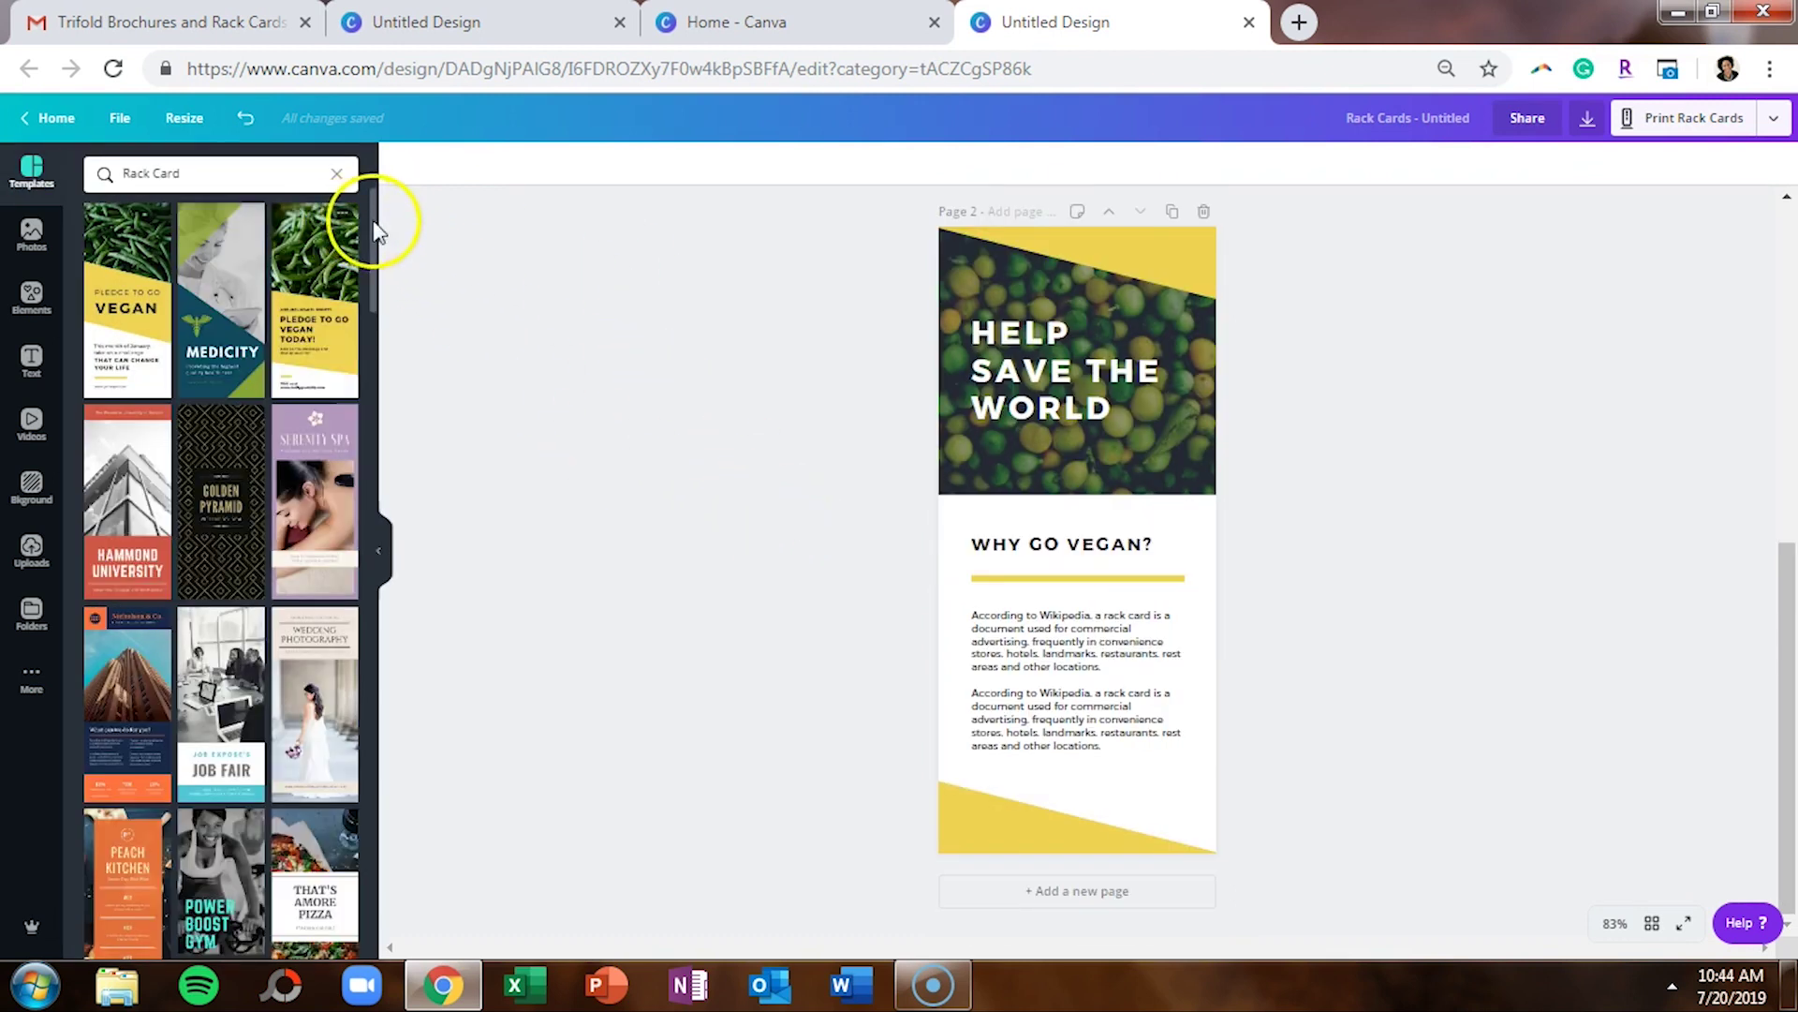
pyautogui.moveTo(356, 349)
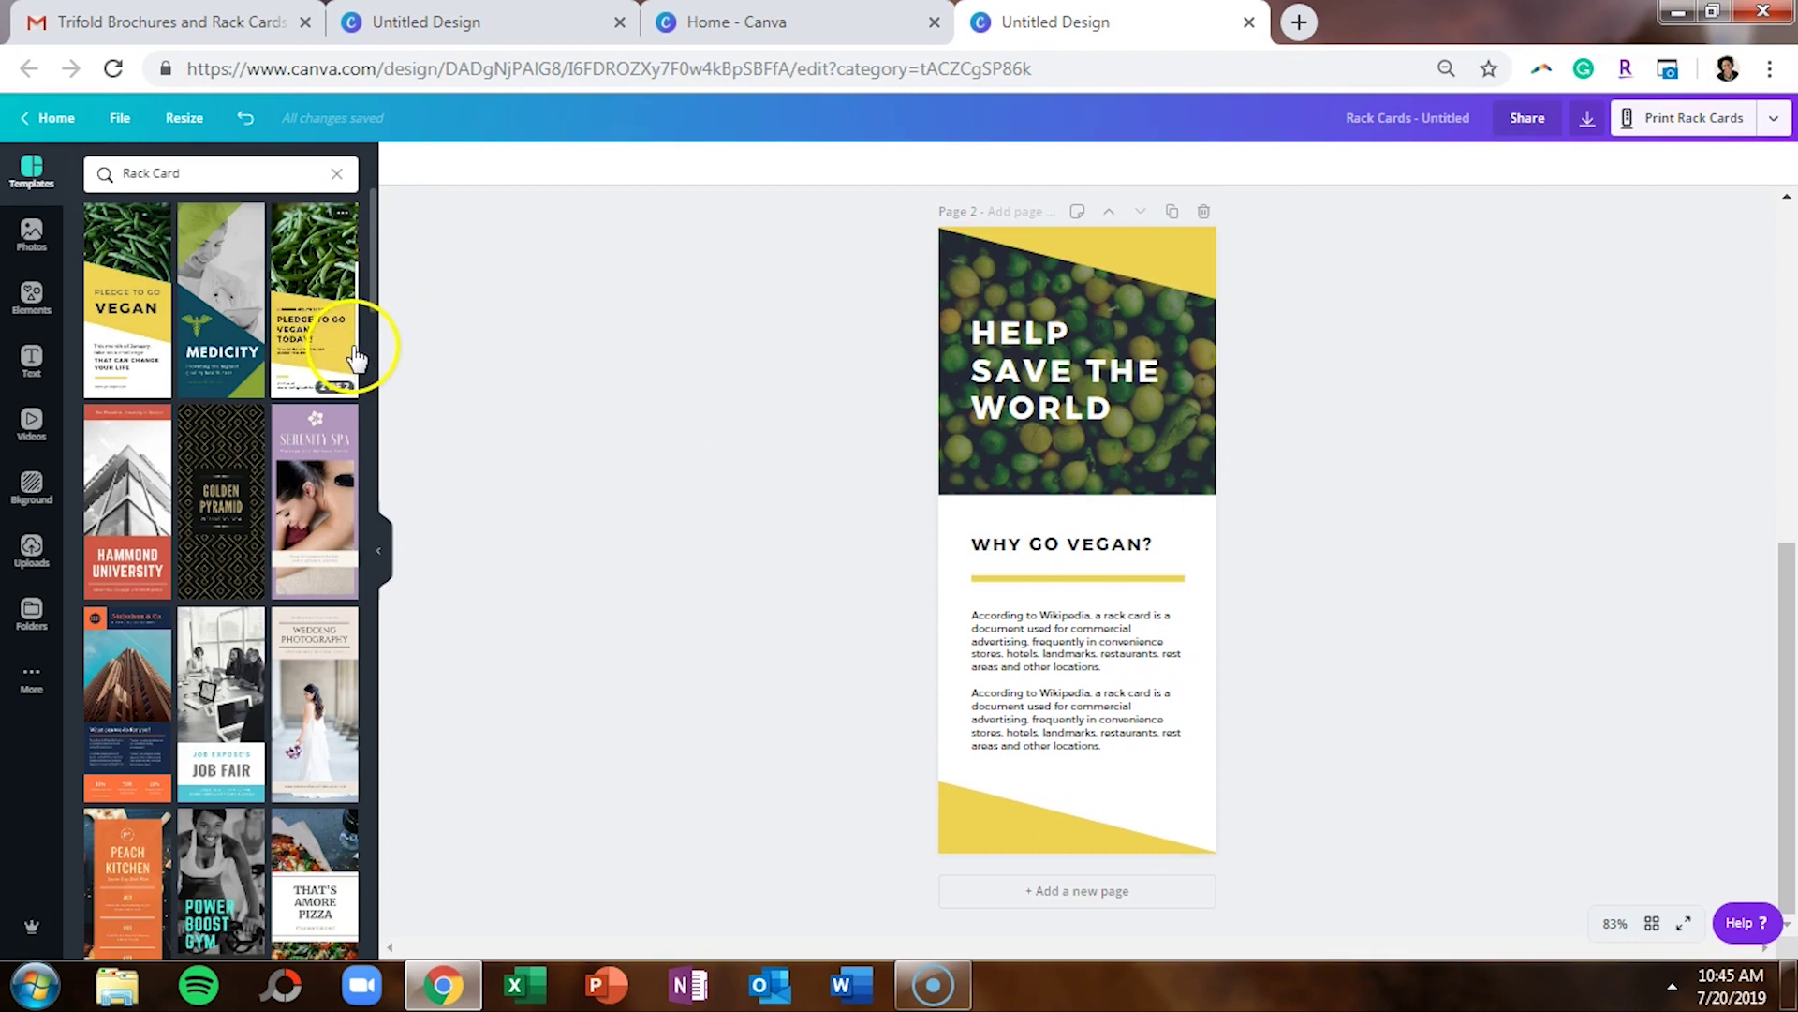
pyautogui.click(212, 369)
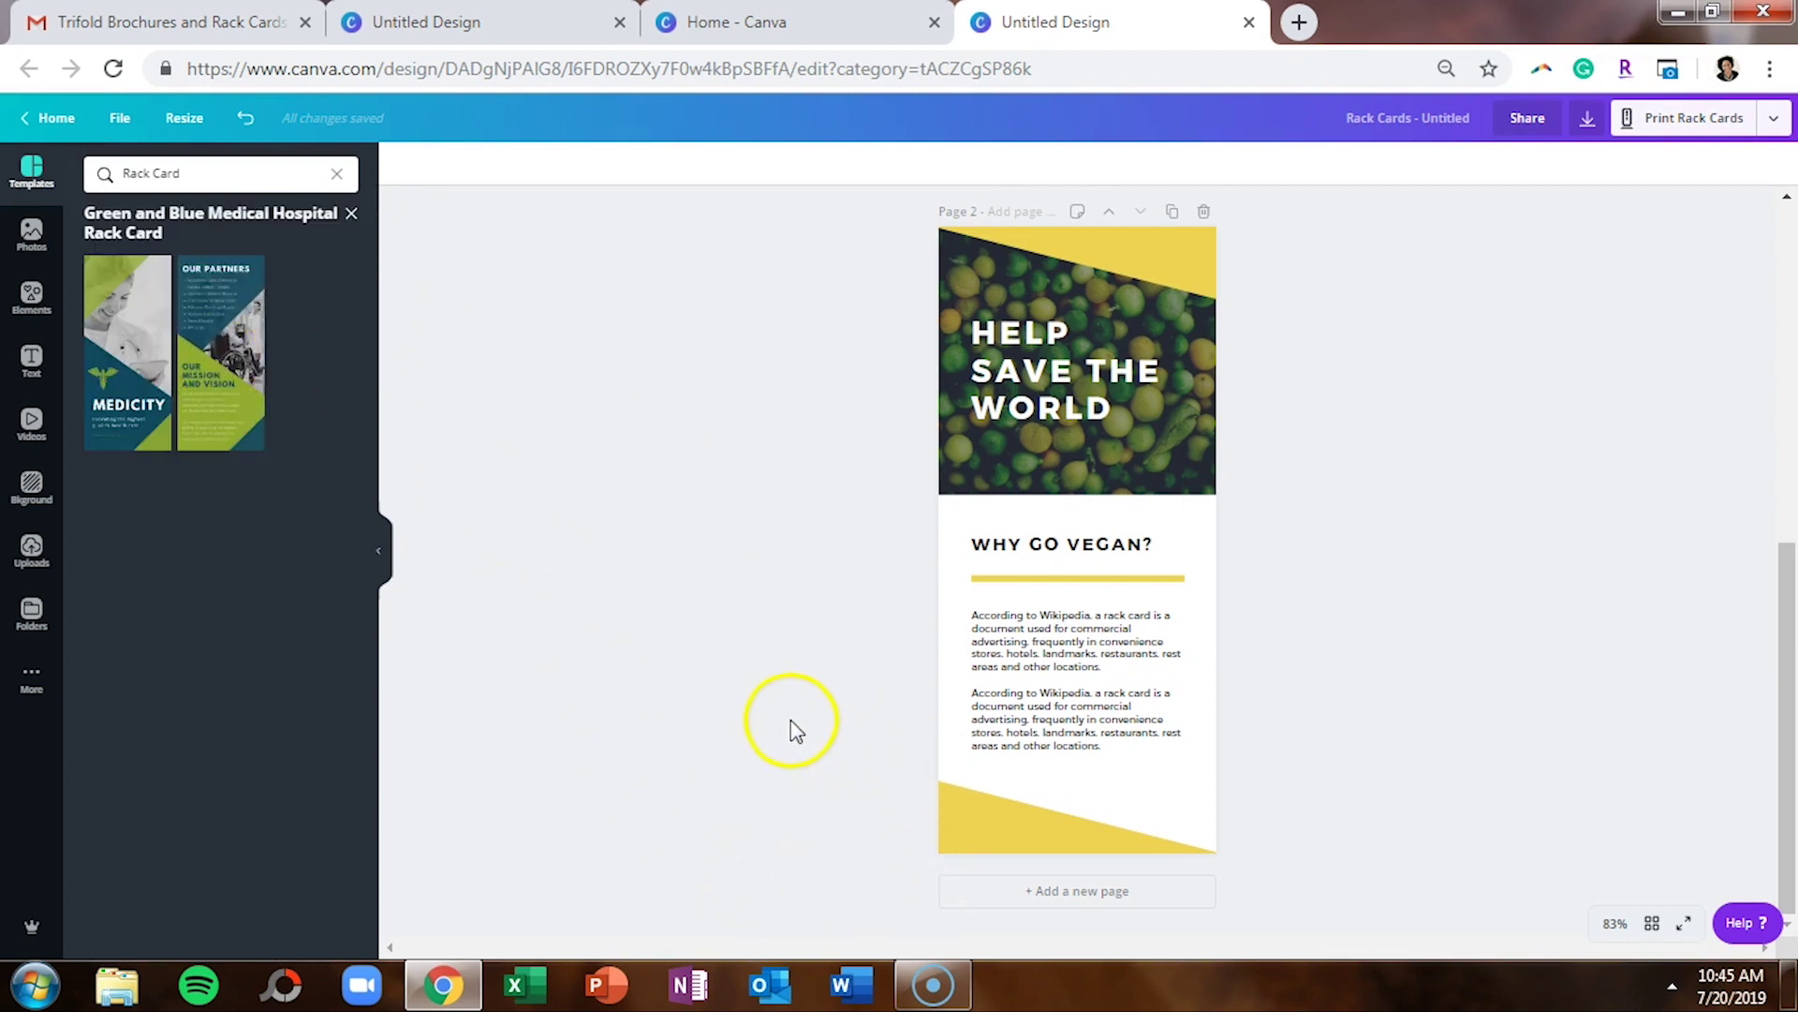
pyautogui.scroll(7, 796, 717)
pyautogui.scroll(-7, 797, 714)
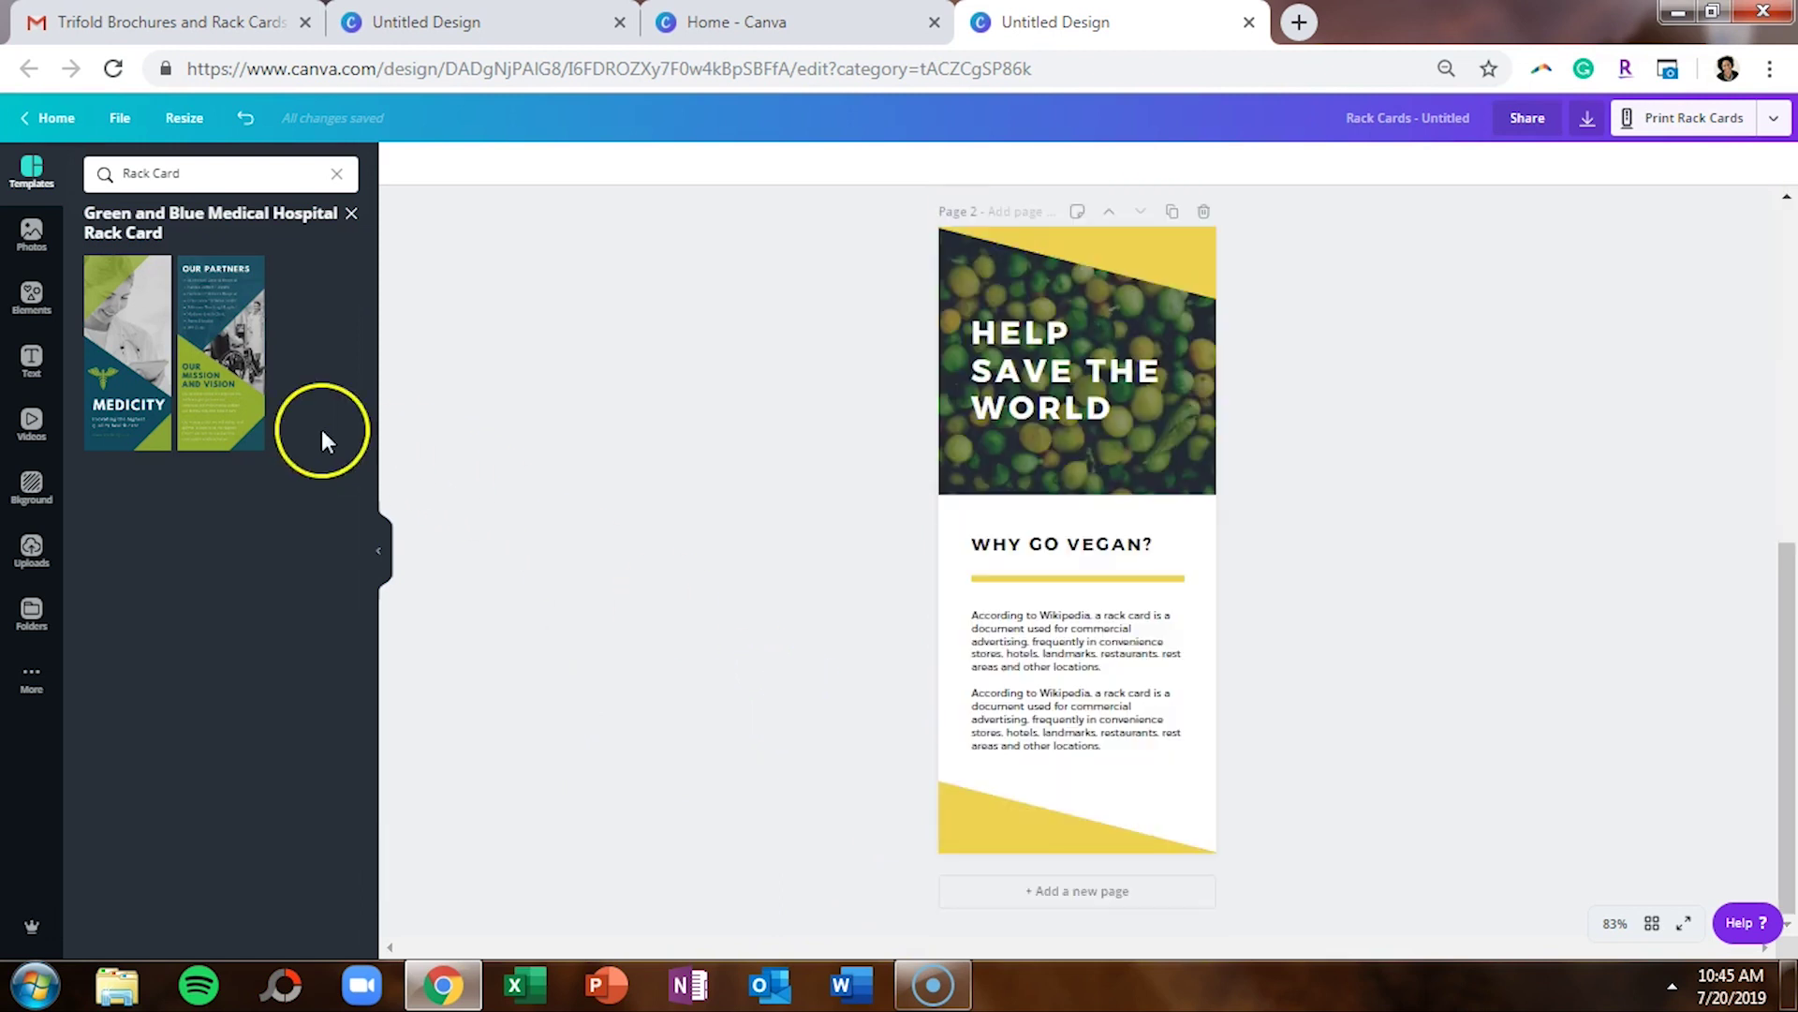
pyautogui.click(261, 422)
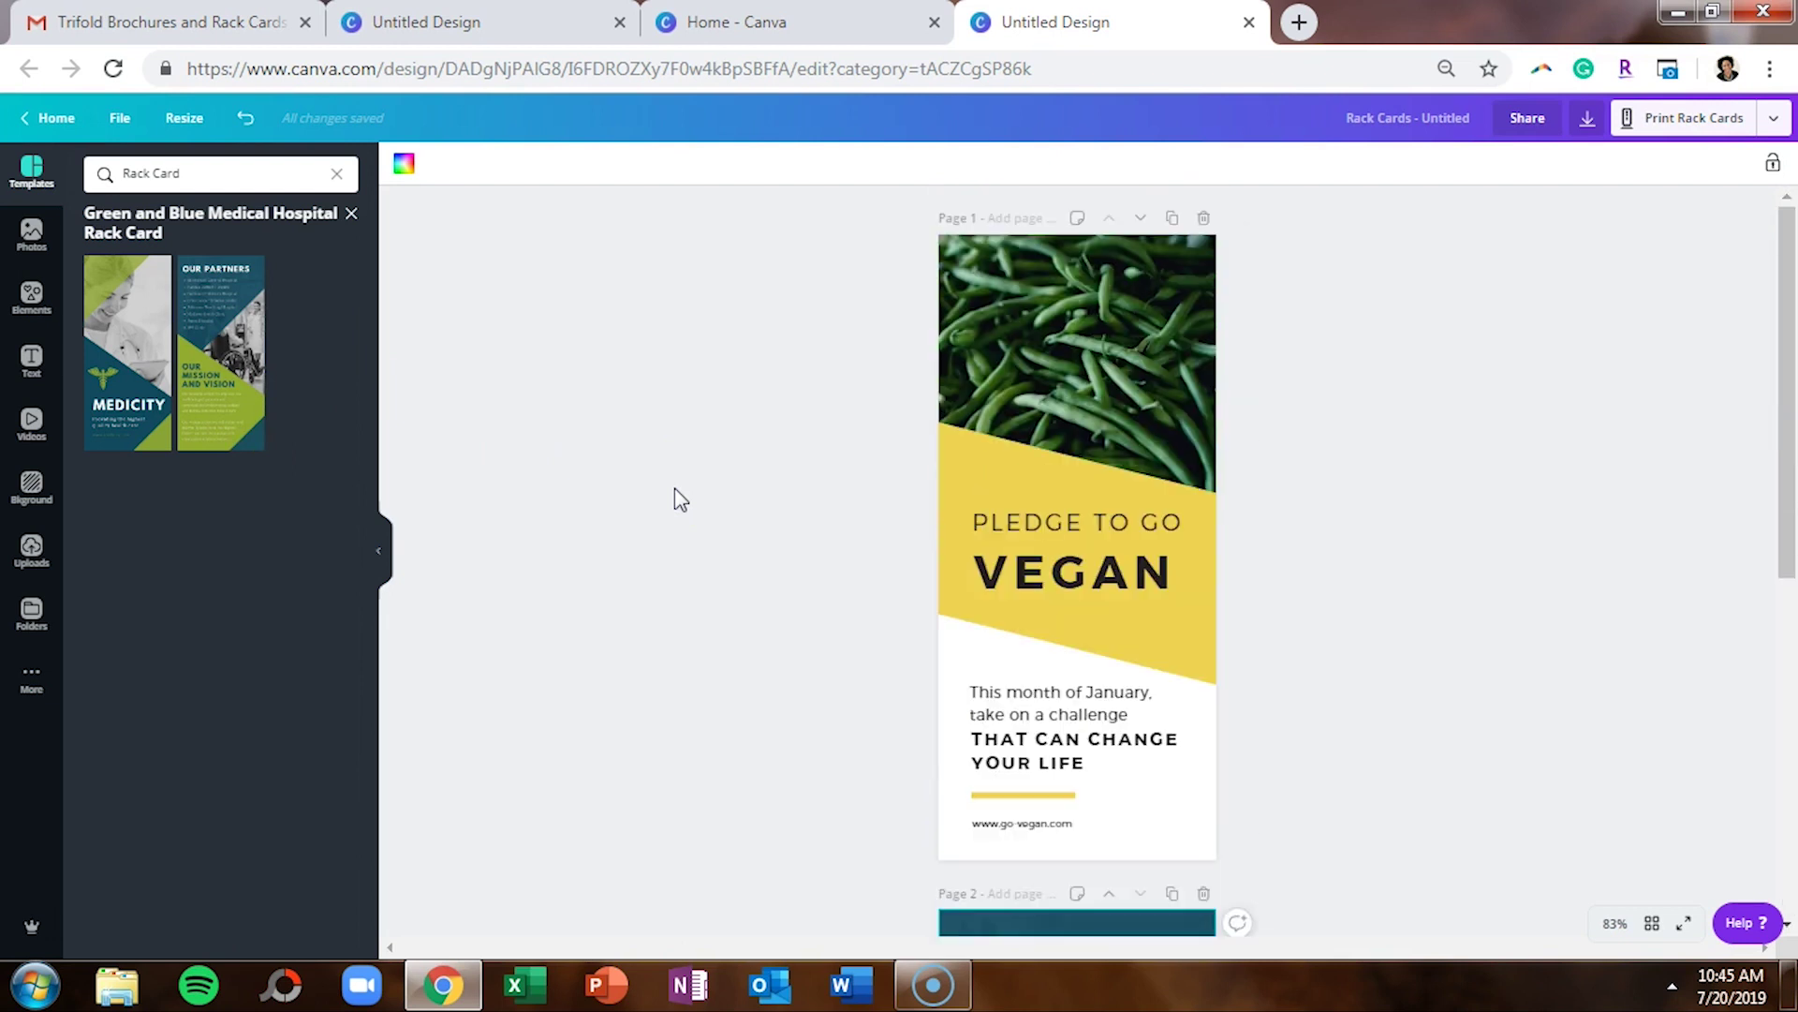
# Step: Change the design's title to 'Rack Card'
pyautogui.click(1419, 122)
pyautogui.write('Rack')
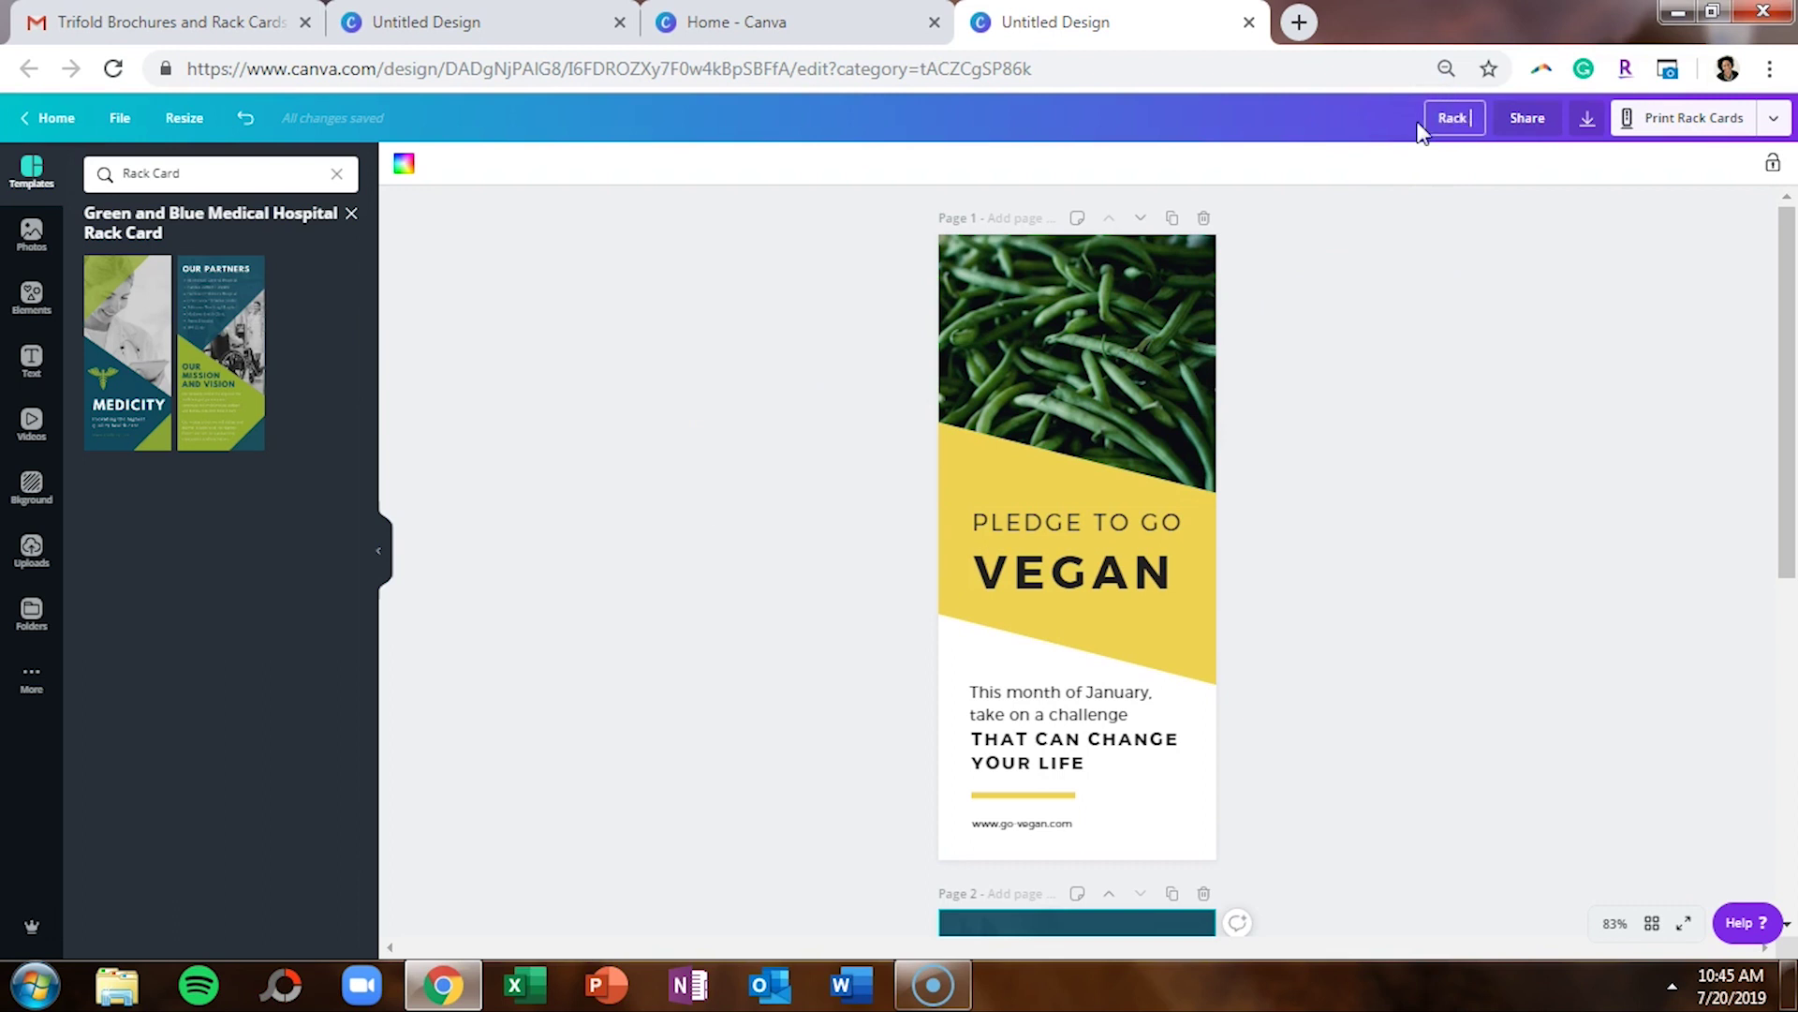
pyautogui.write(' Card')
pyautogui.click(1509, 298)
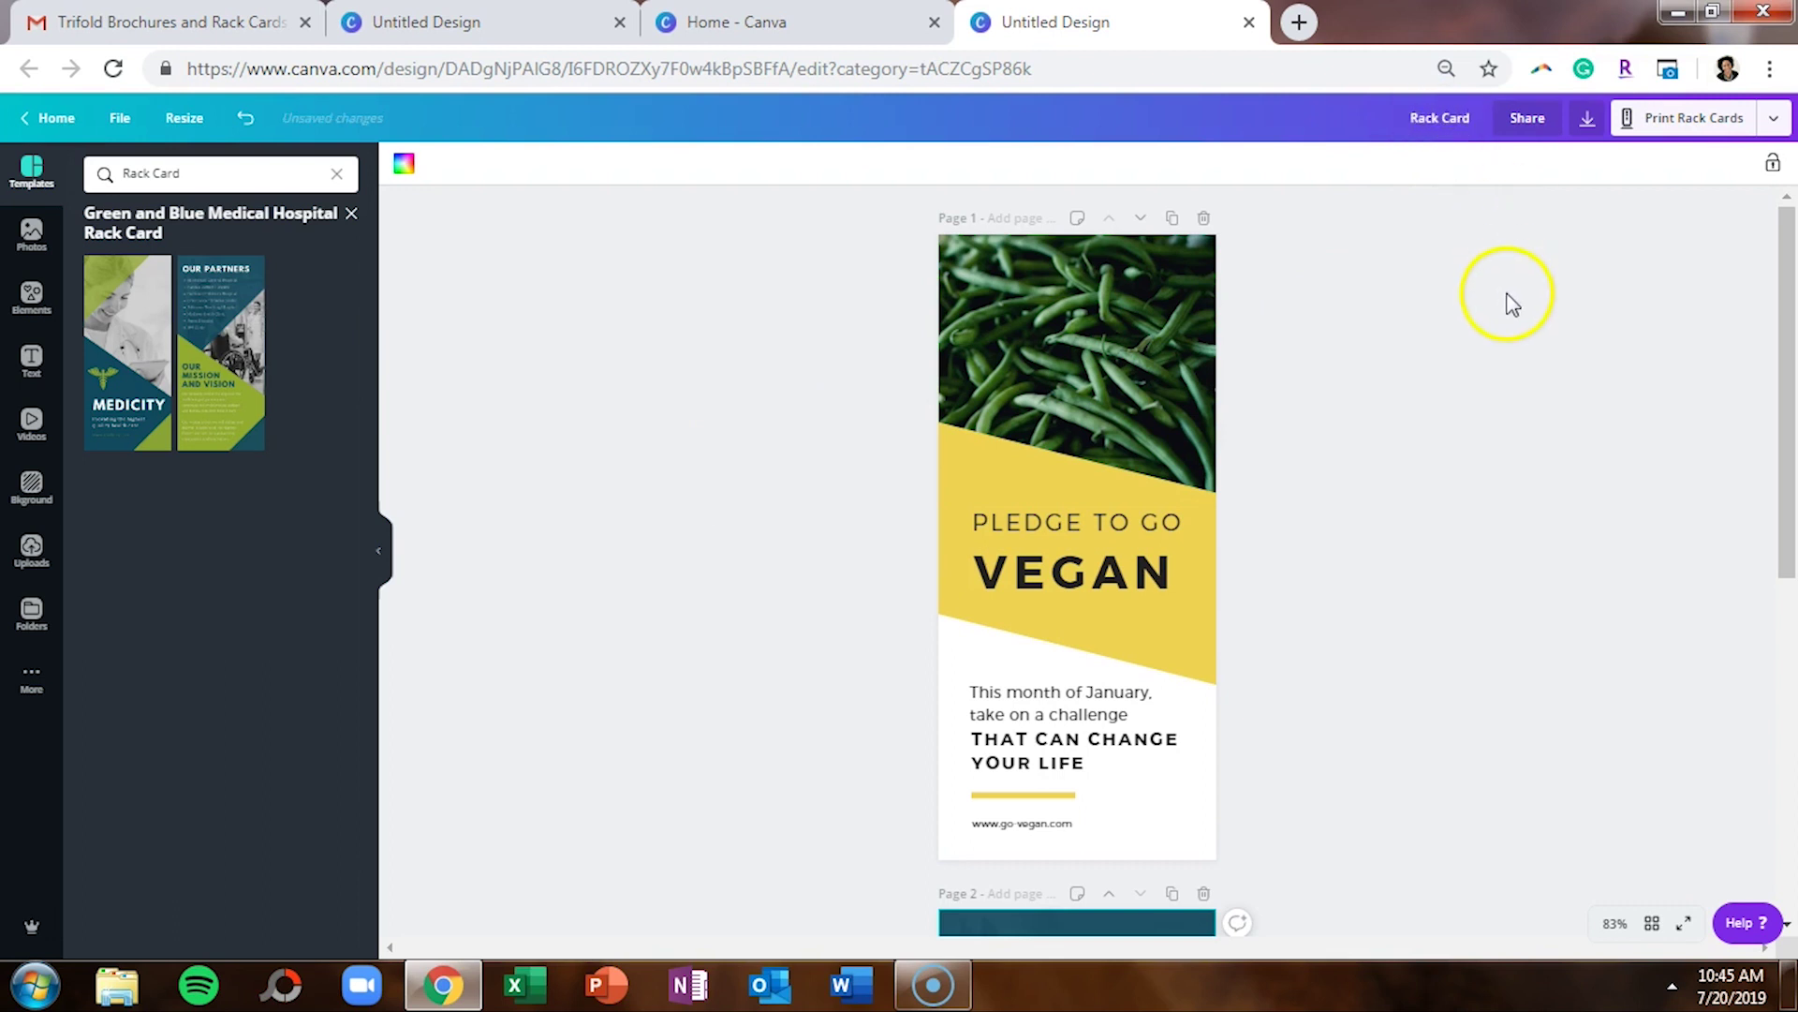
pyautogui.click(1588, 119)
pyautogui.click(1742, 326)
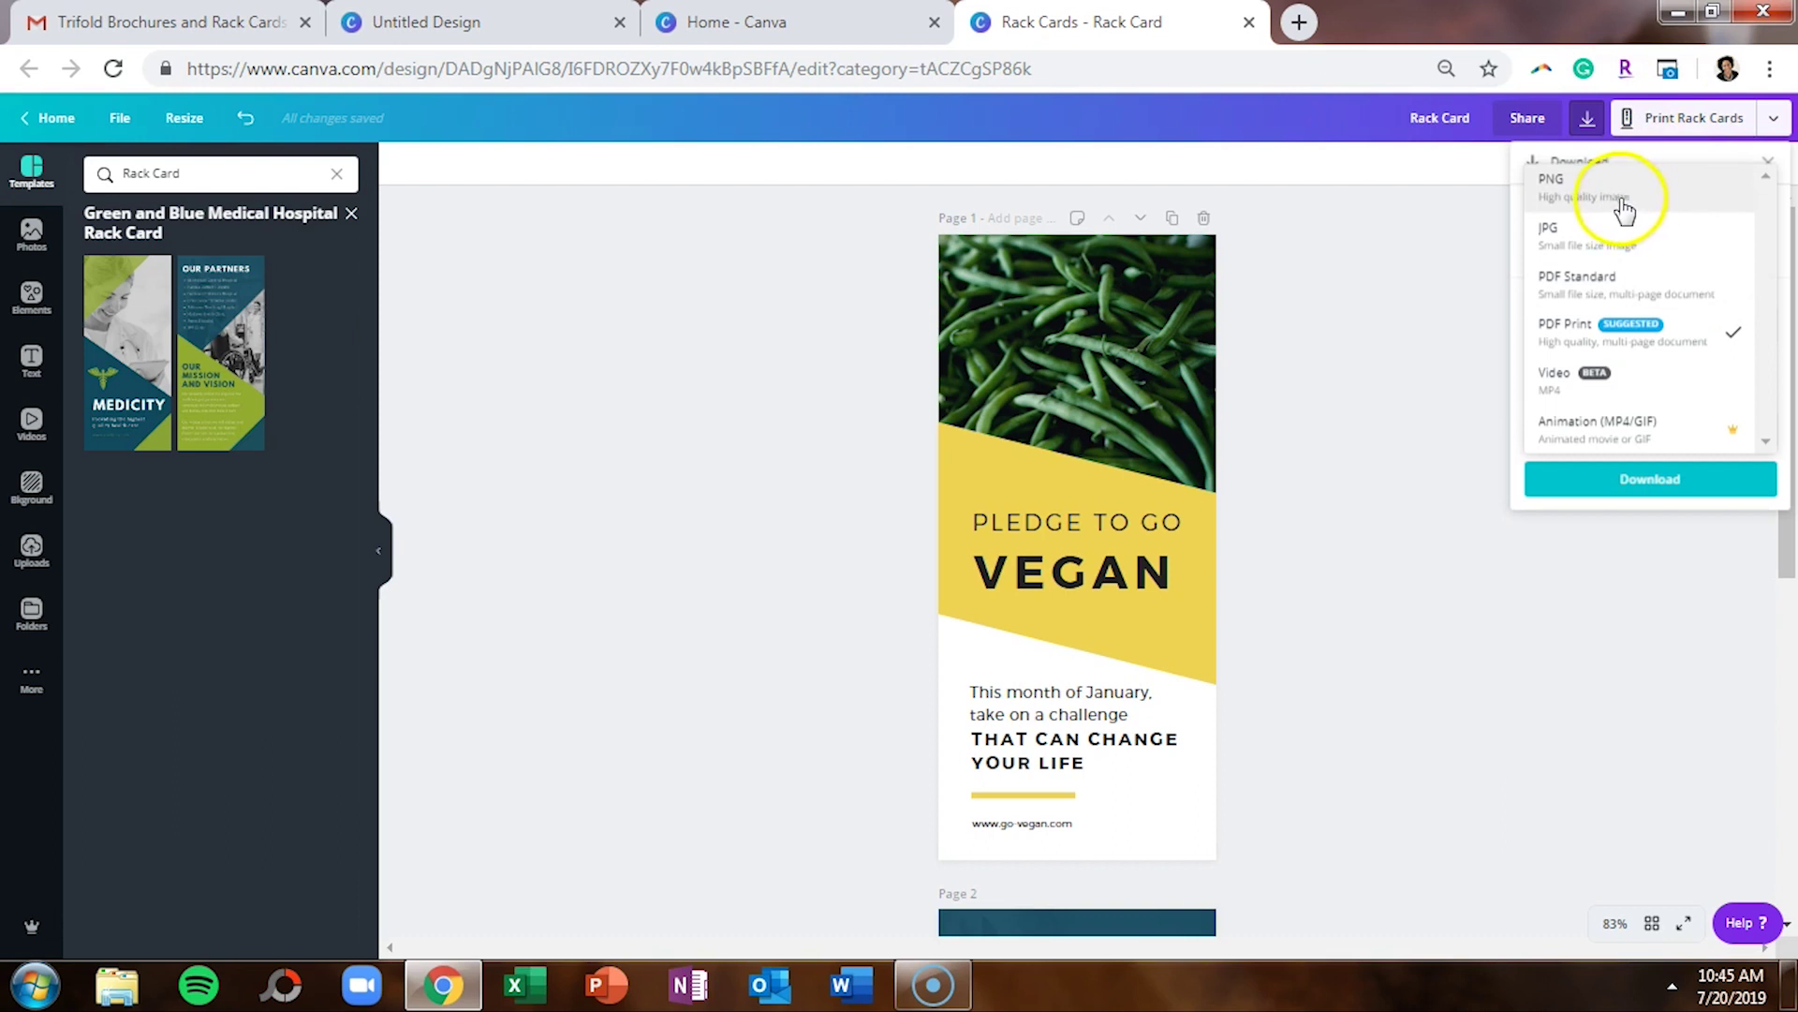
pyautogui.click(1408, 313)
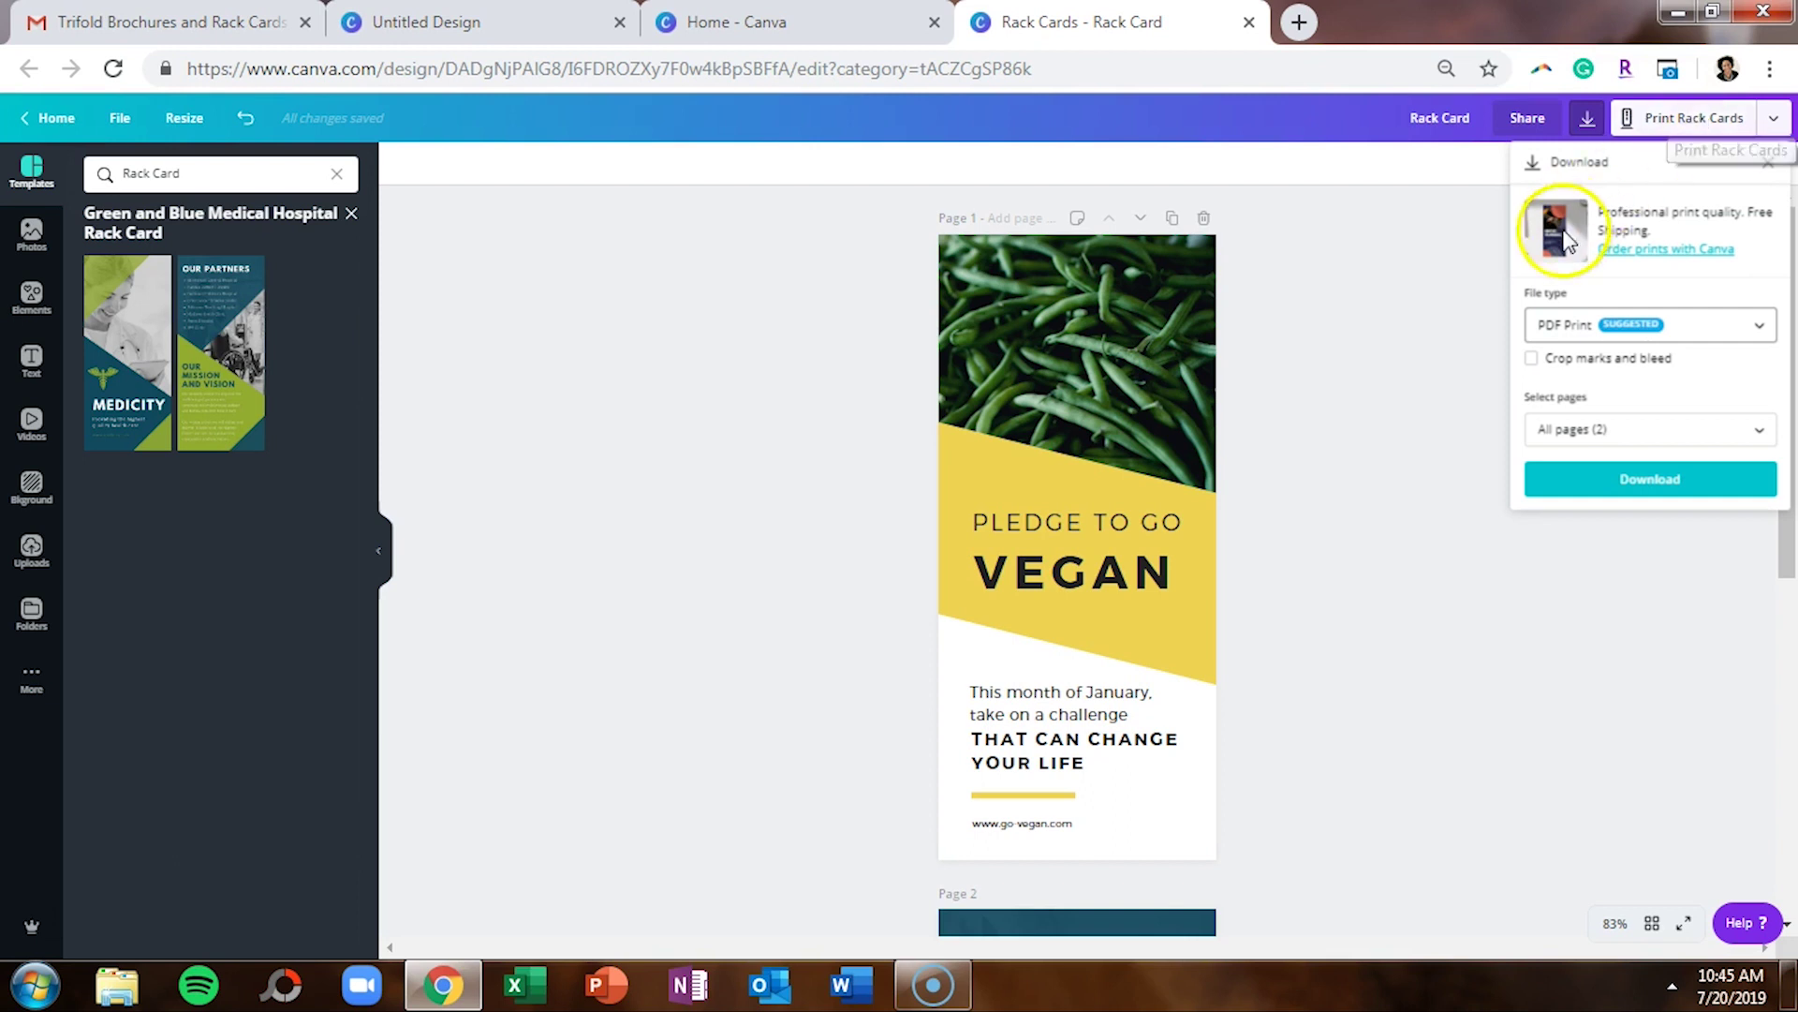
pyautogui.click(1360, 292)
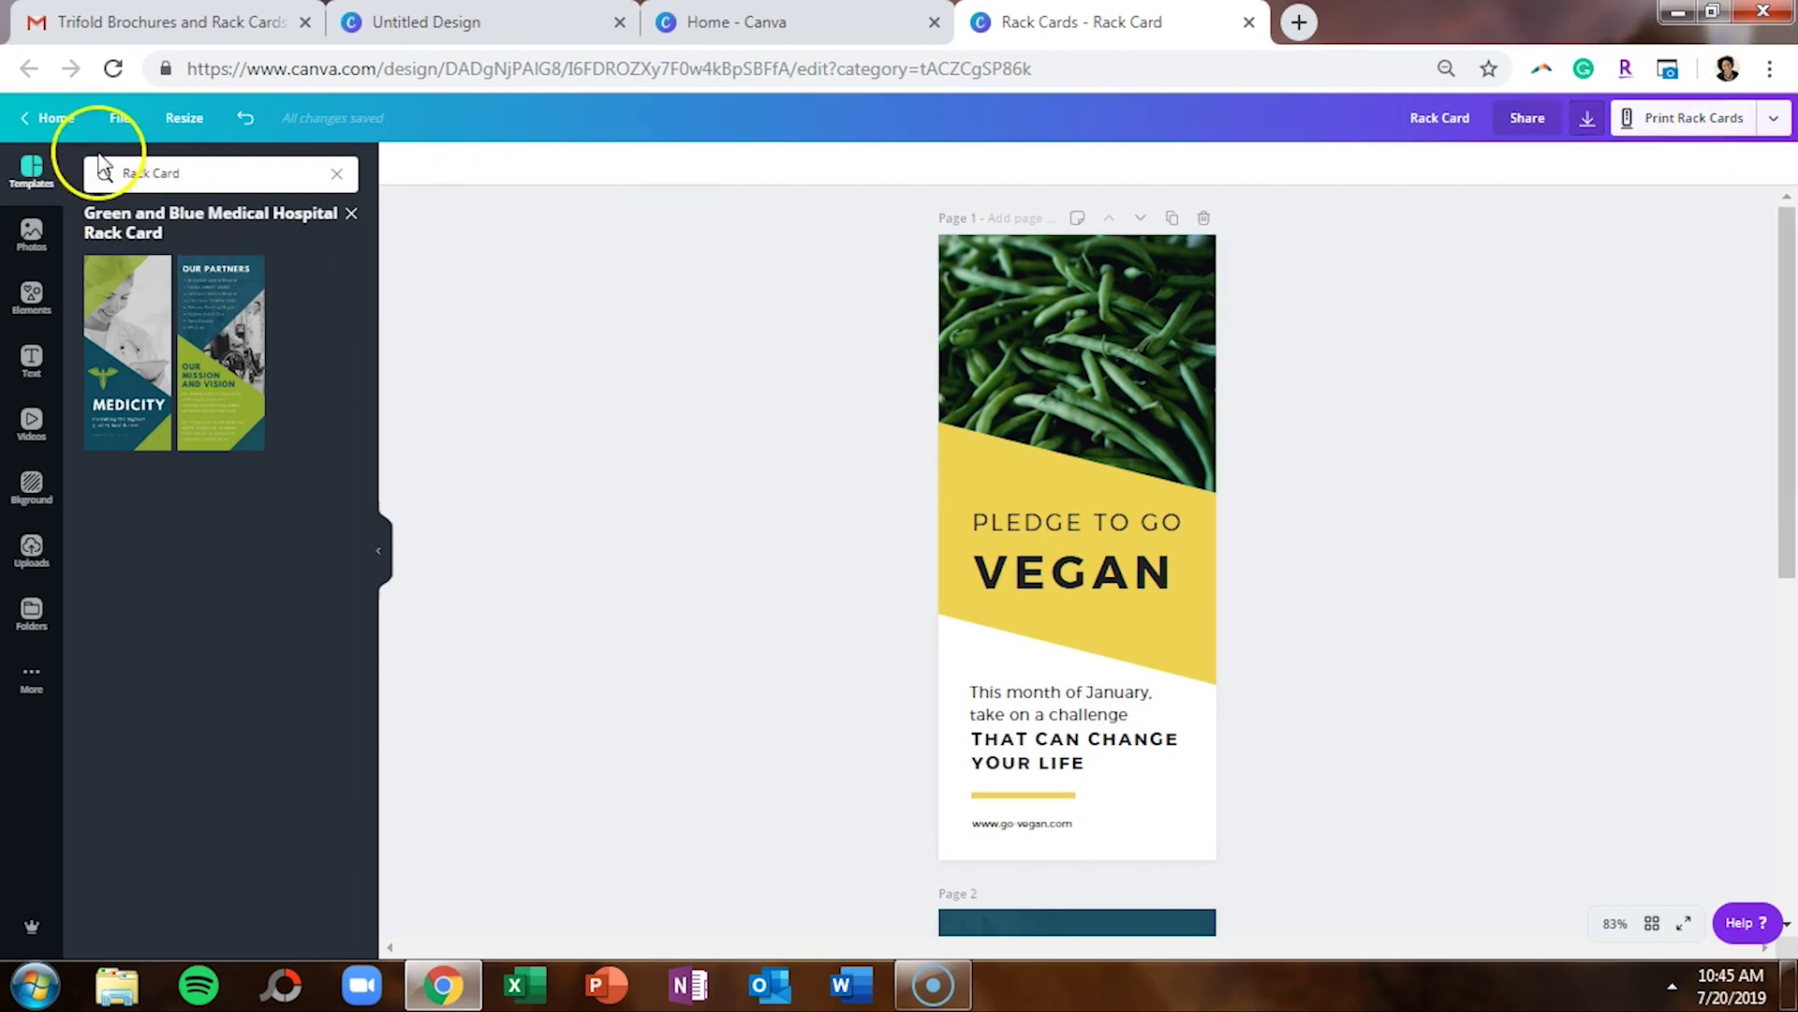
# Step: Replace page 1's green beans photo with a tomato-and-wrap image from a 'vegan' photo search
pyautogui.click(47, 226)
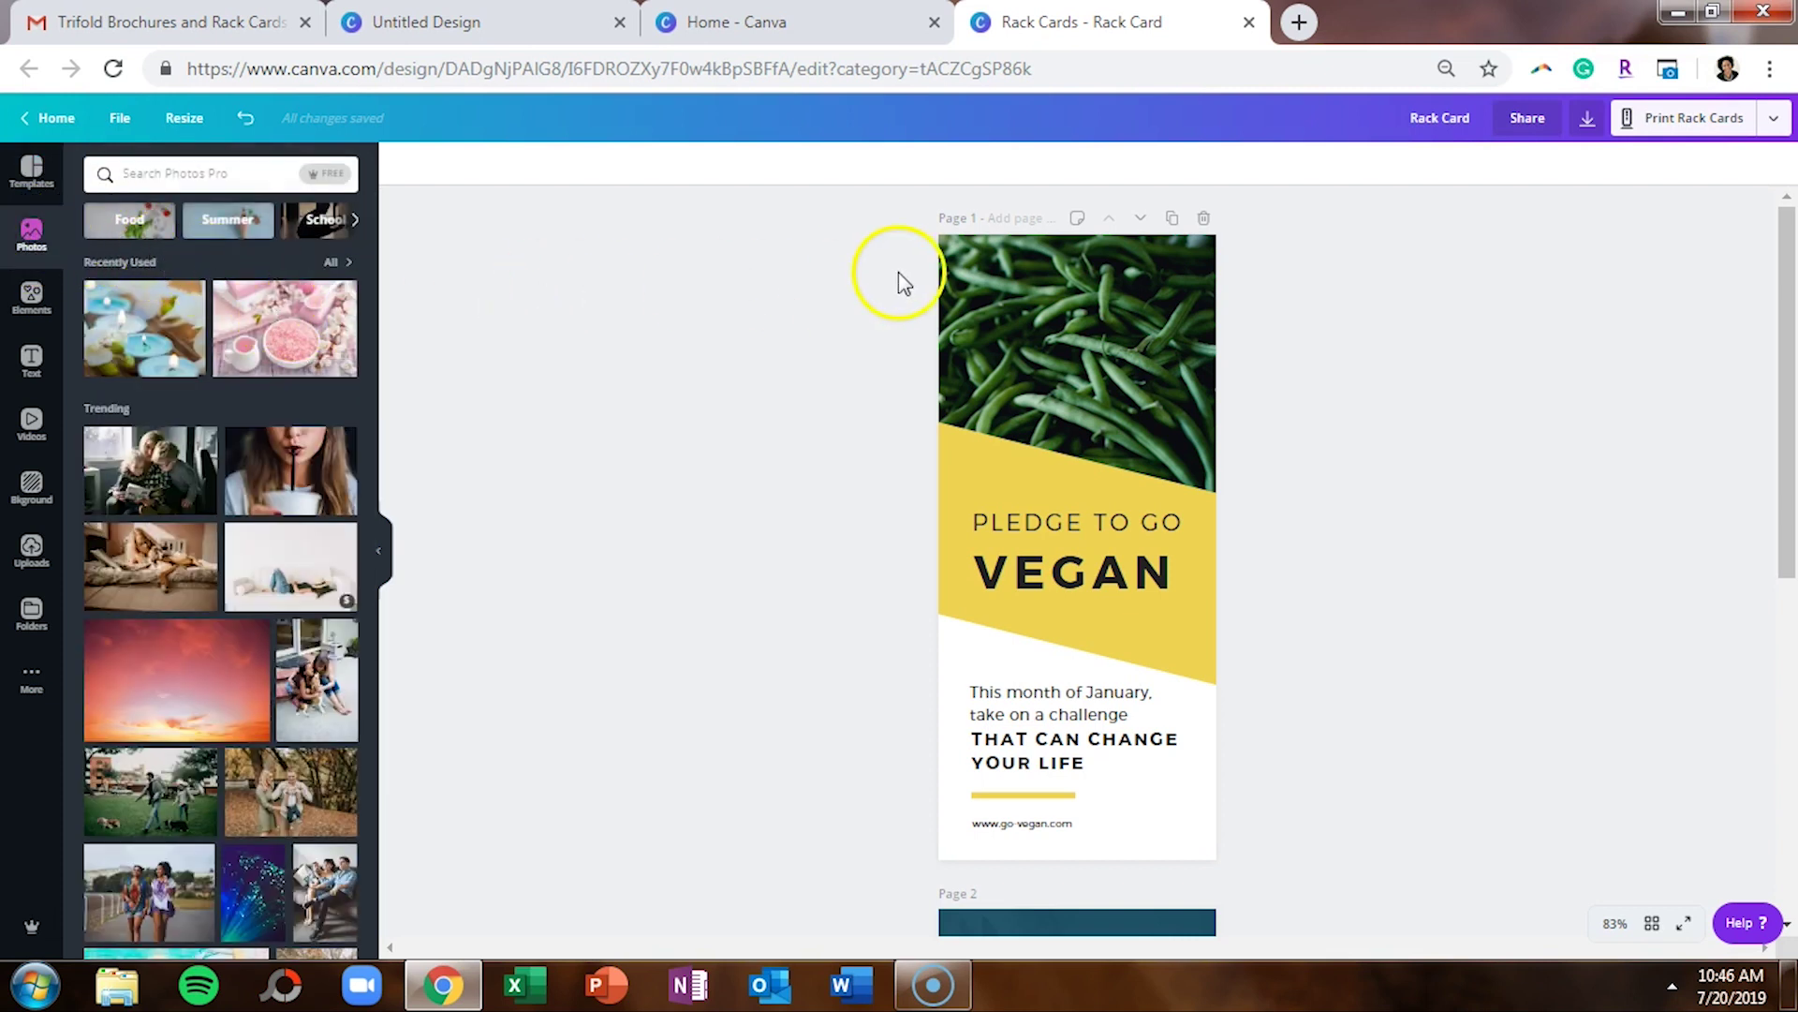
pyautogui.click(996, 359)
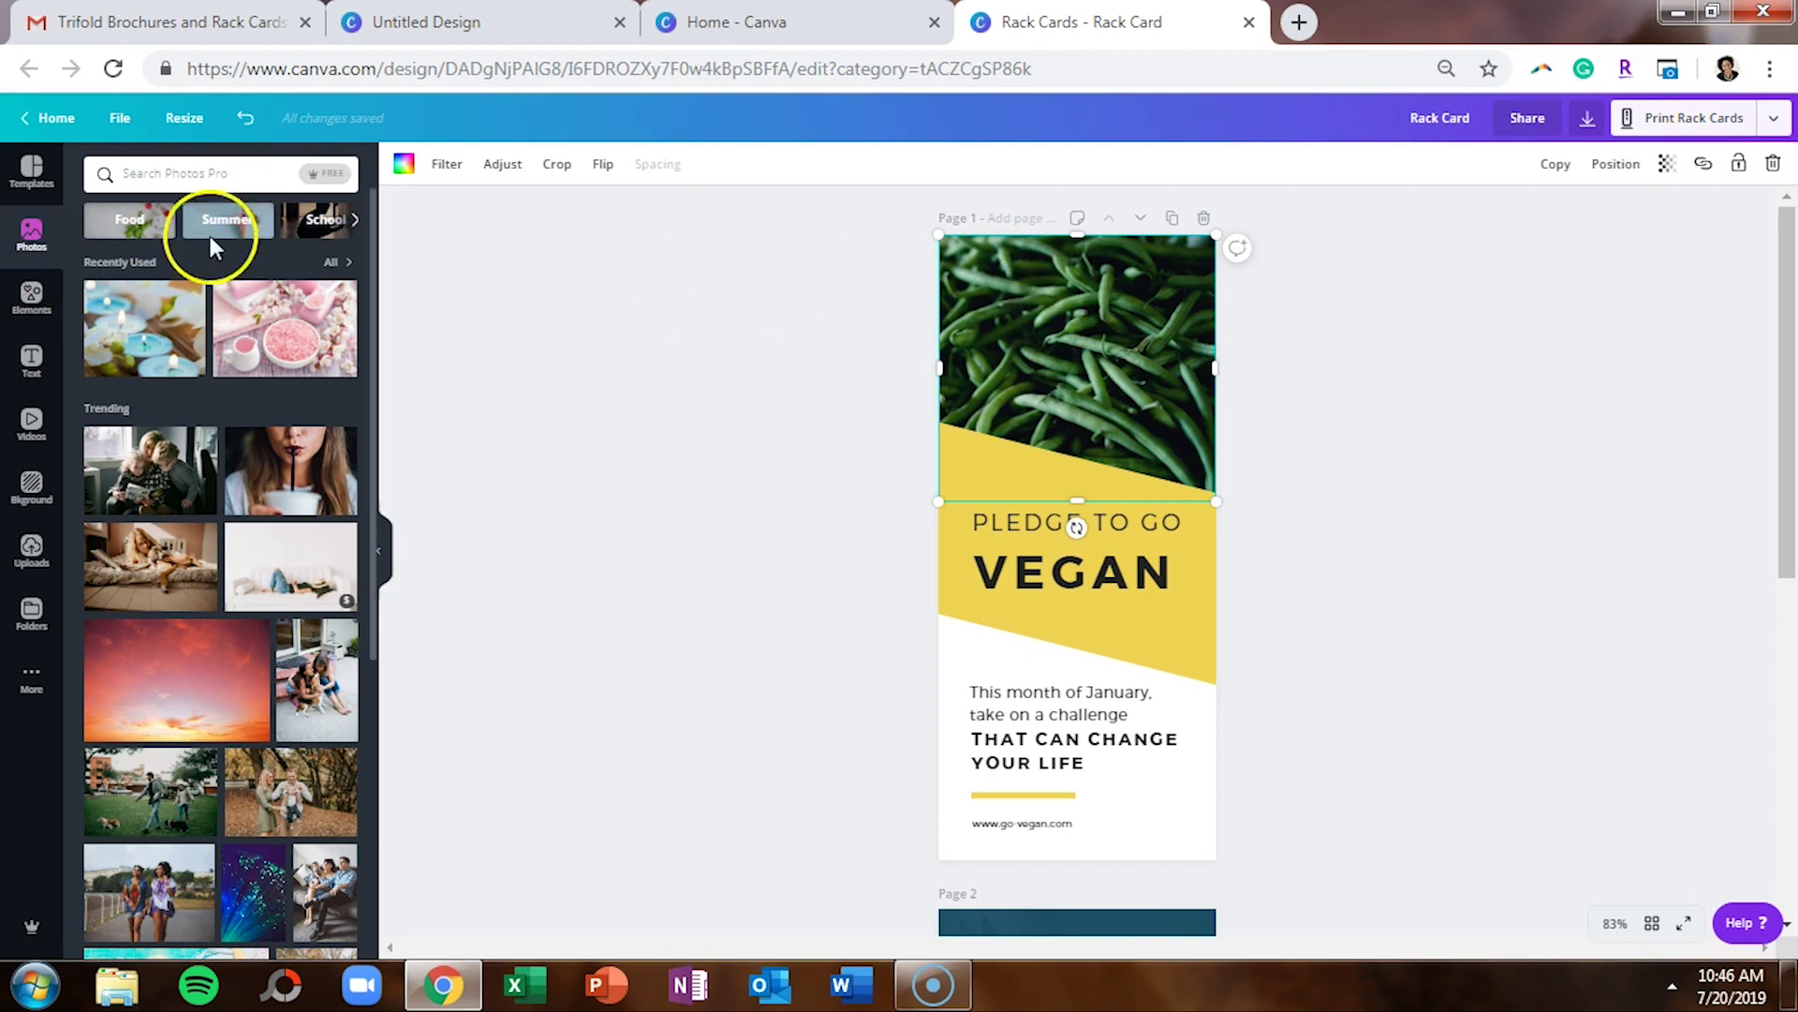
pyautogui.click(187, 174)
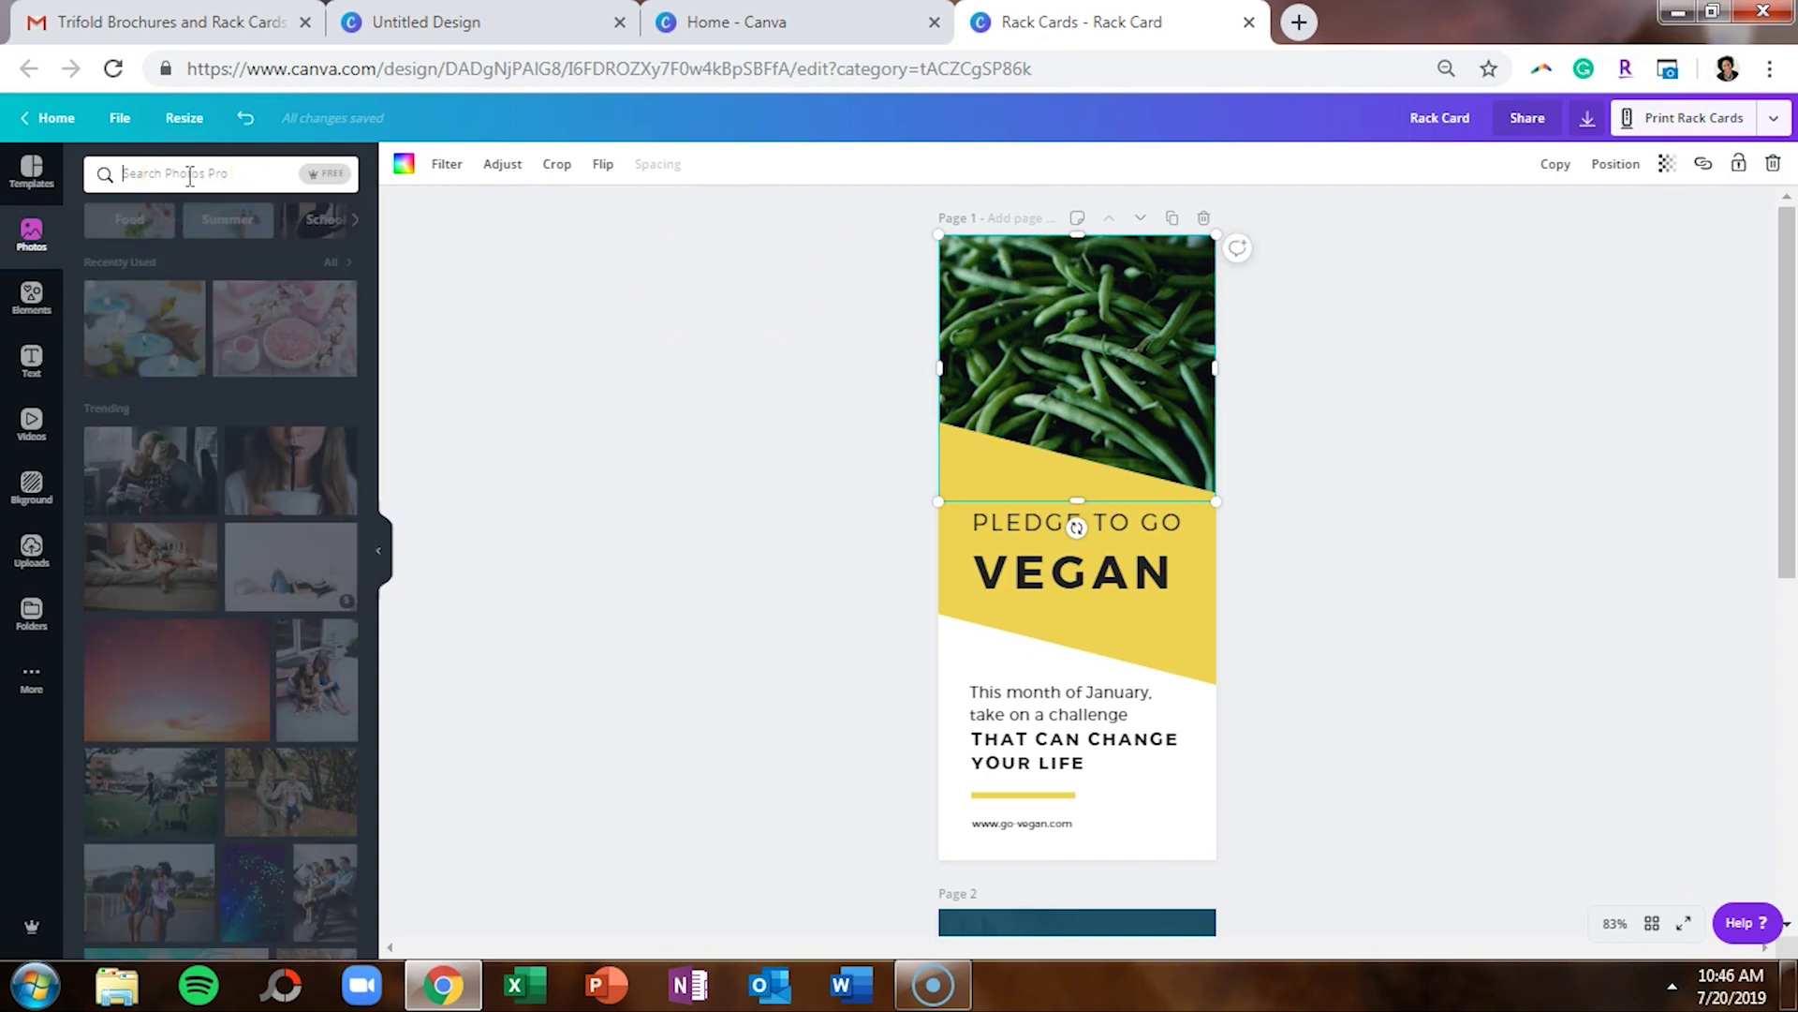
pyautogui.write('vegan')
pyautogui.press('Return')
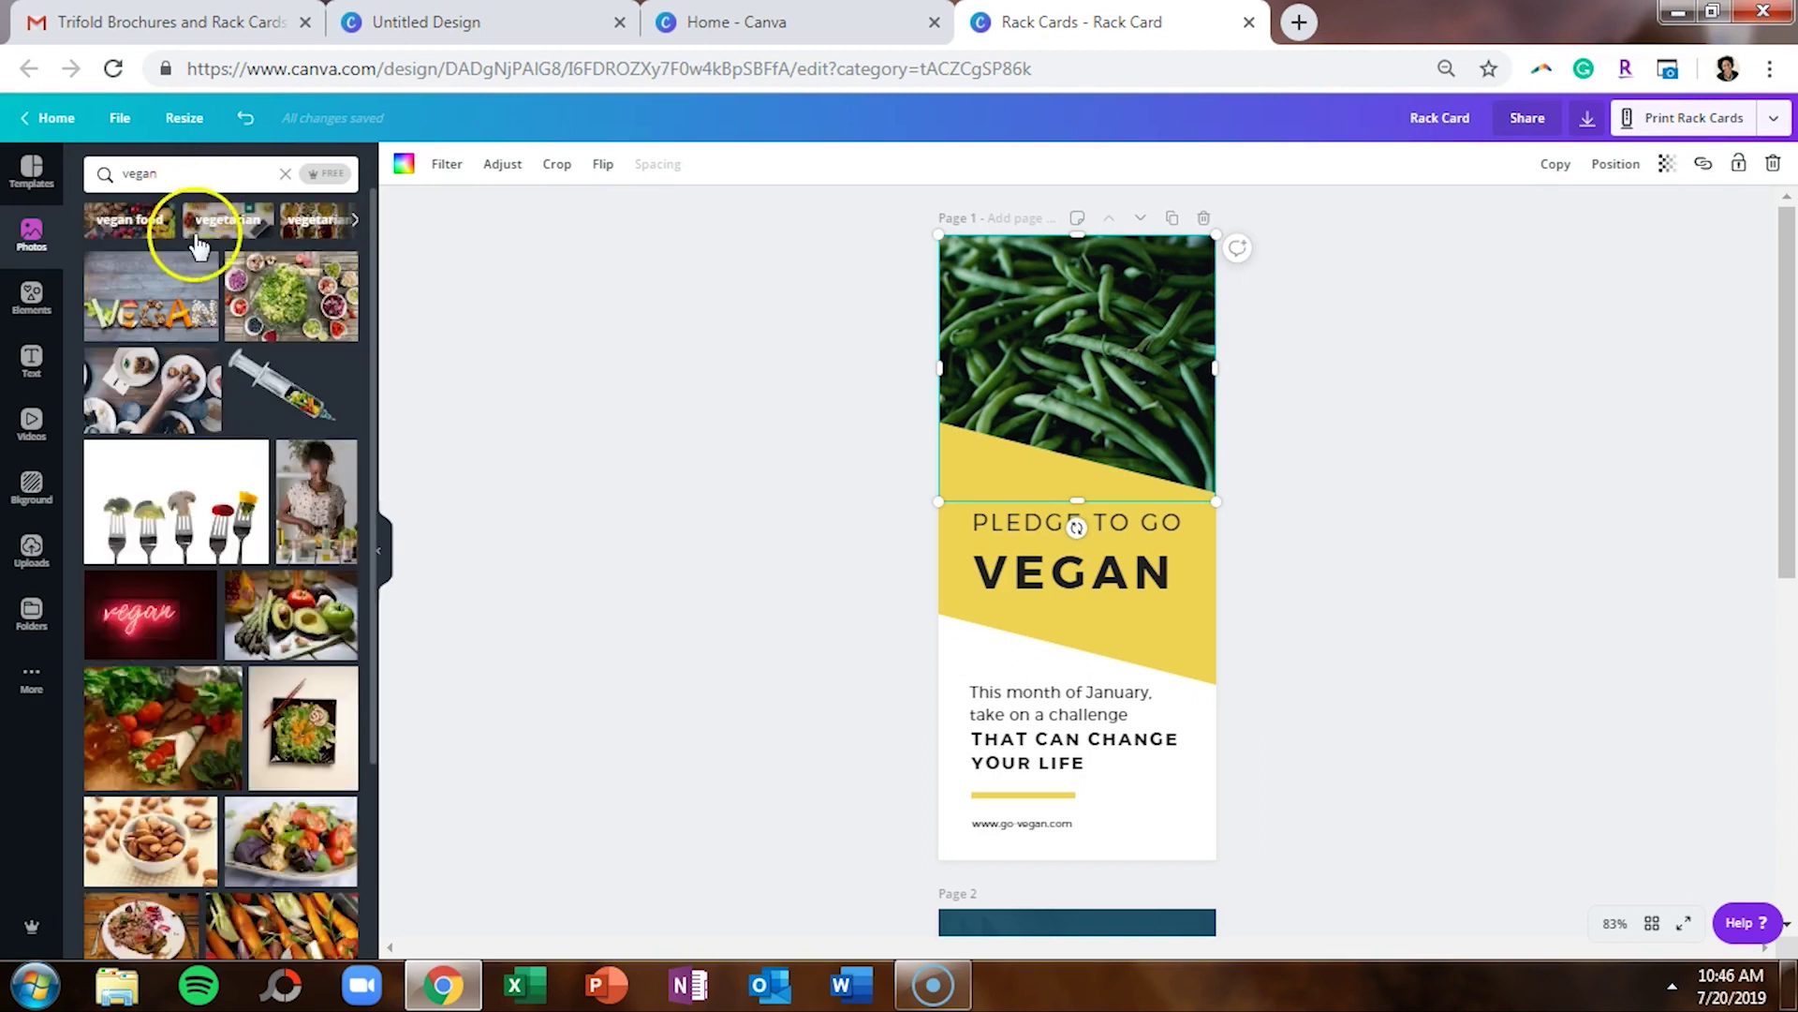
pyautogui.moveTo(165, 721); pyautogui.dragTo(1056, 401)
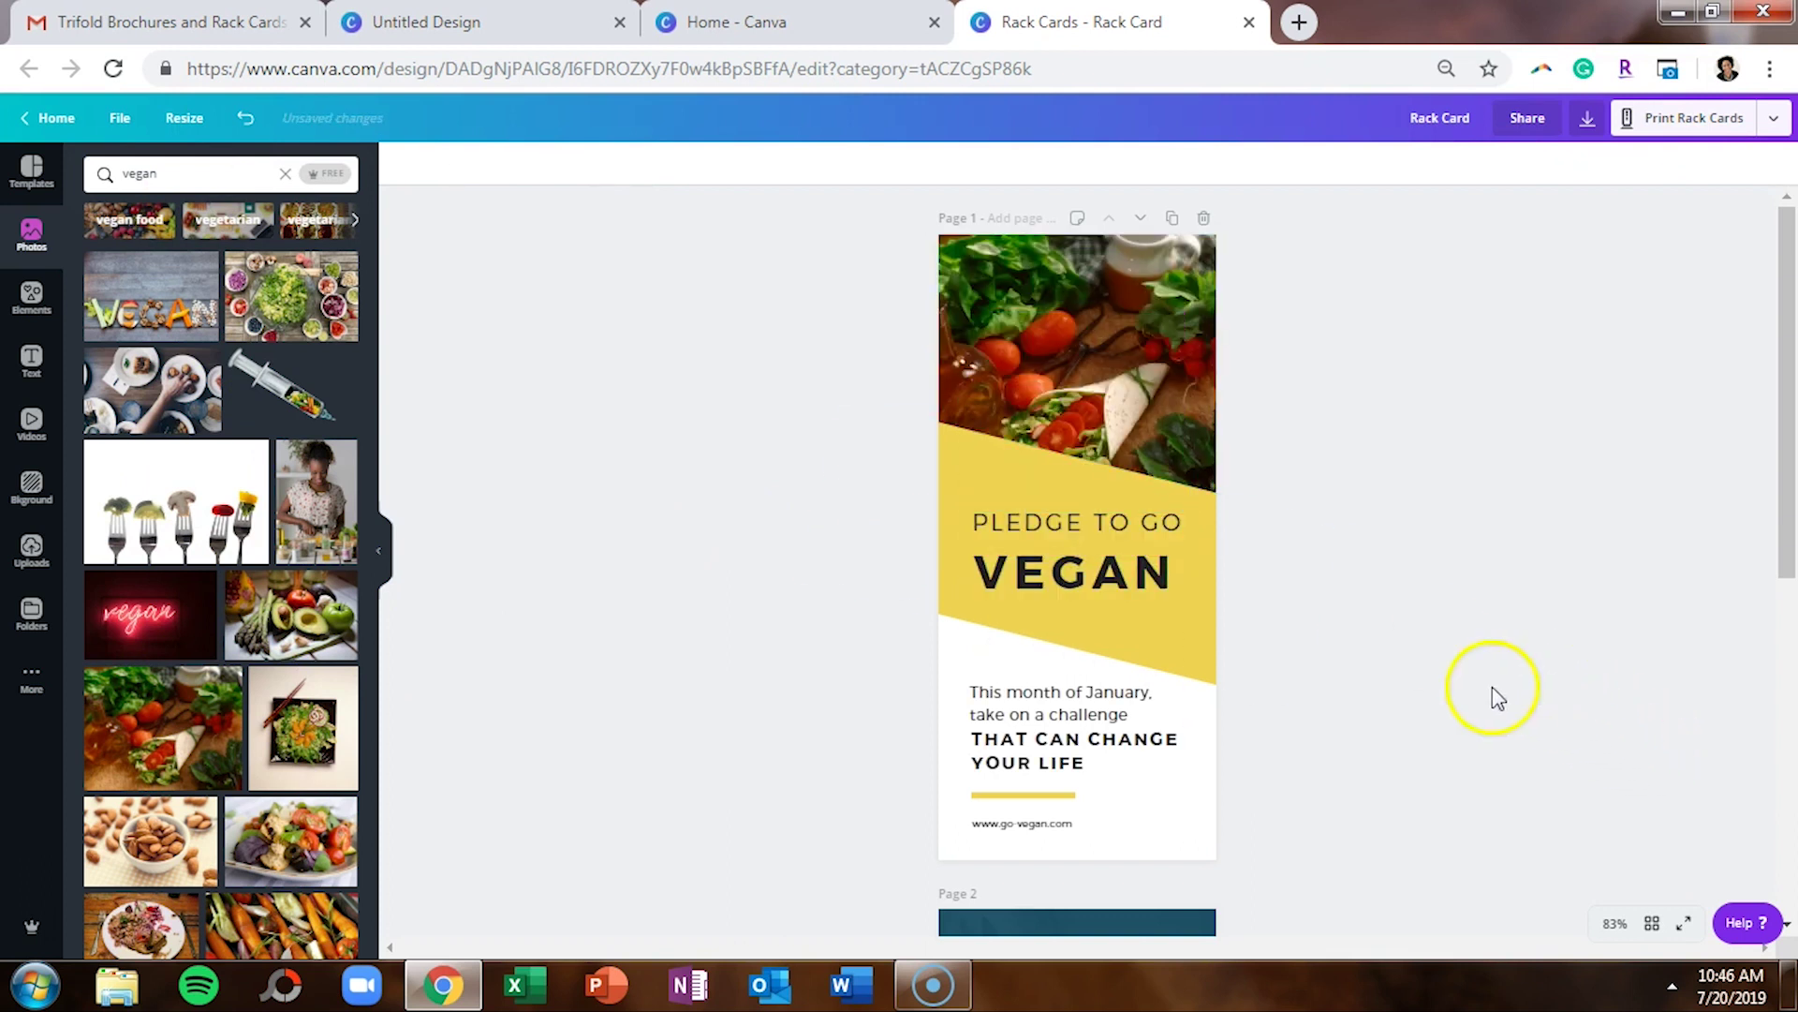
pyautogui.scroll(-4, 211, 464)
pyautogui.scroll(-10, 212, 447)
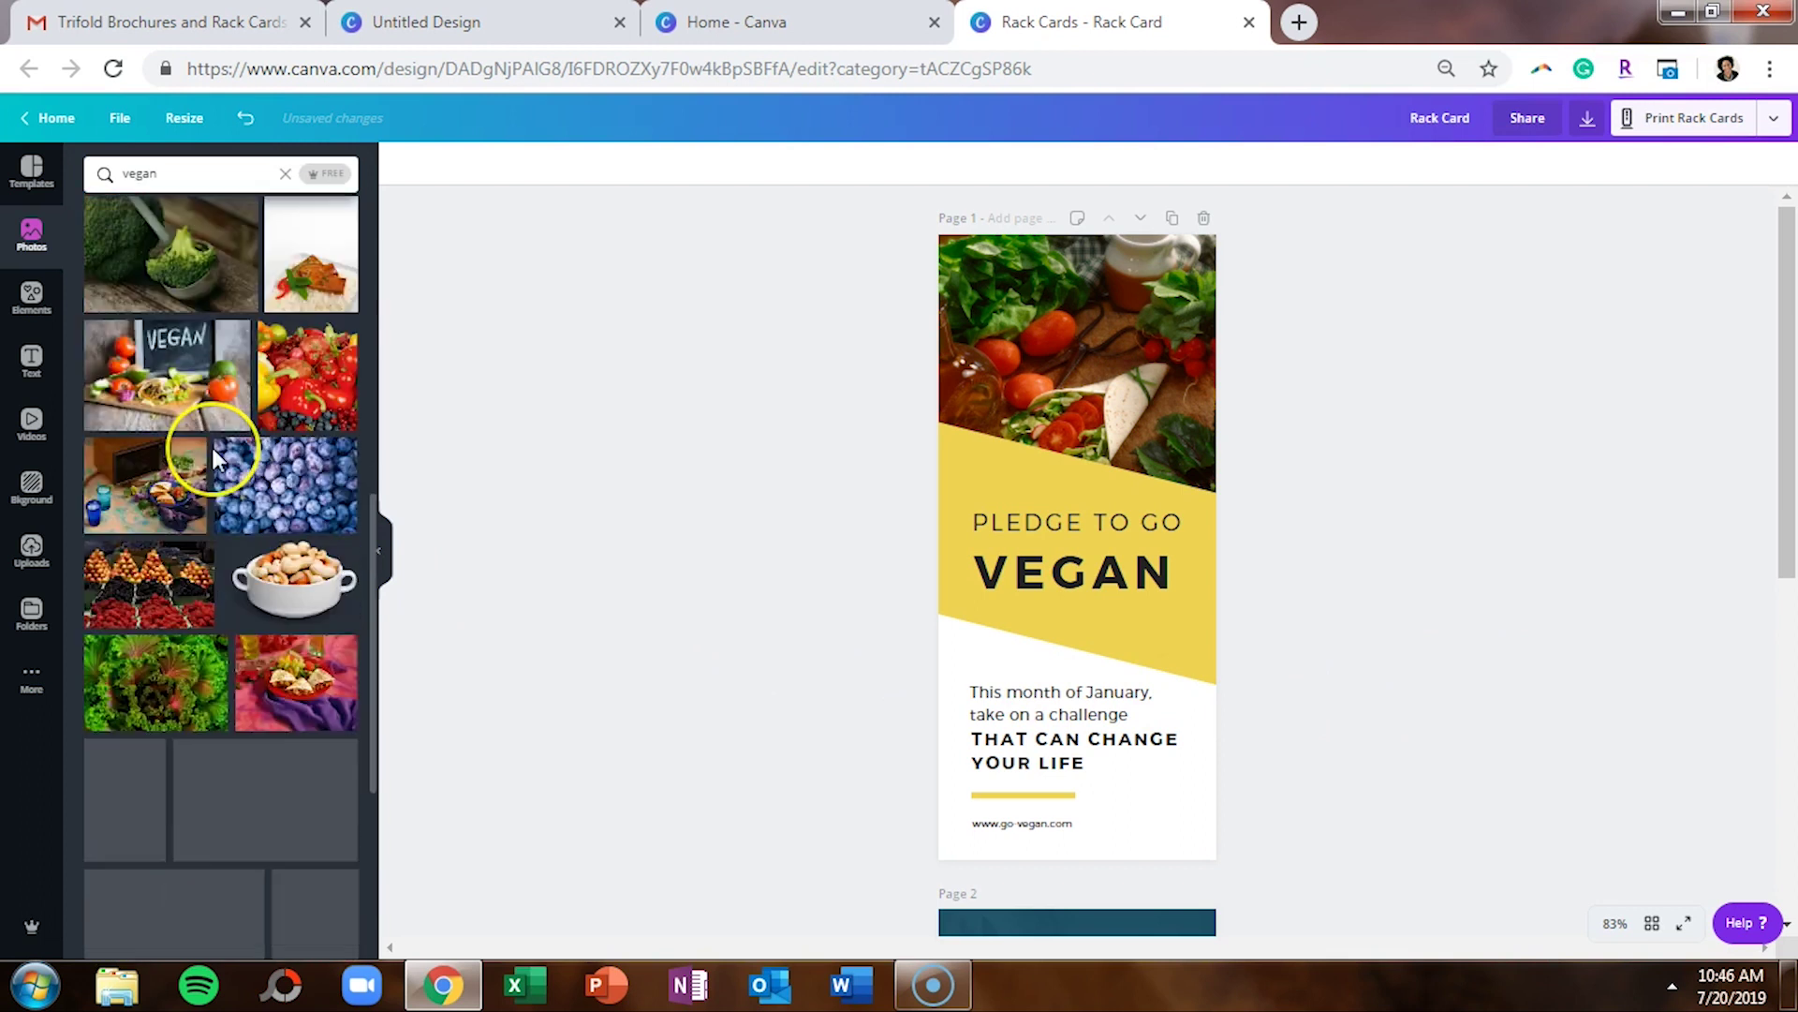
pyautogui.scroll(-2, 213, 459)
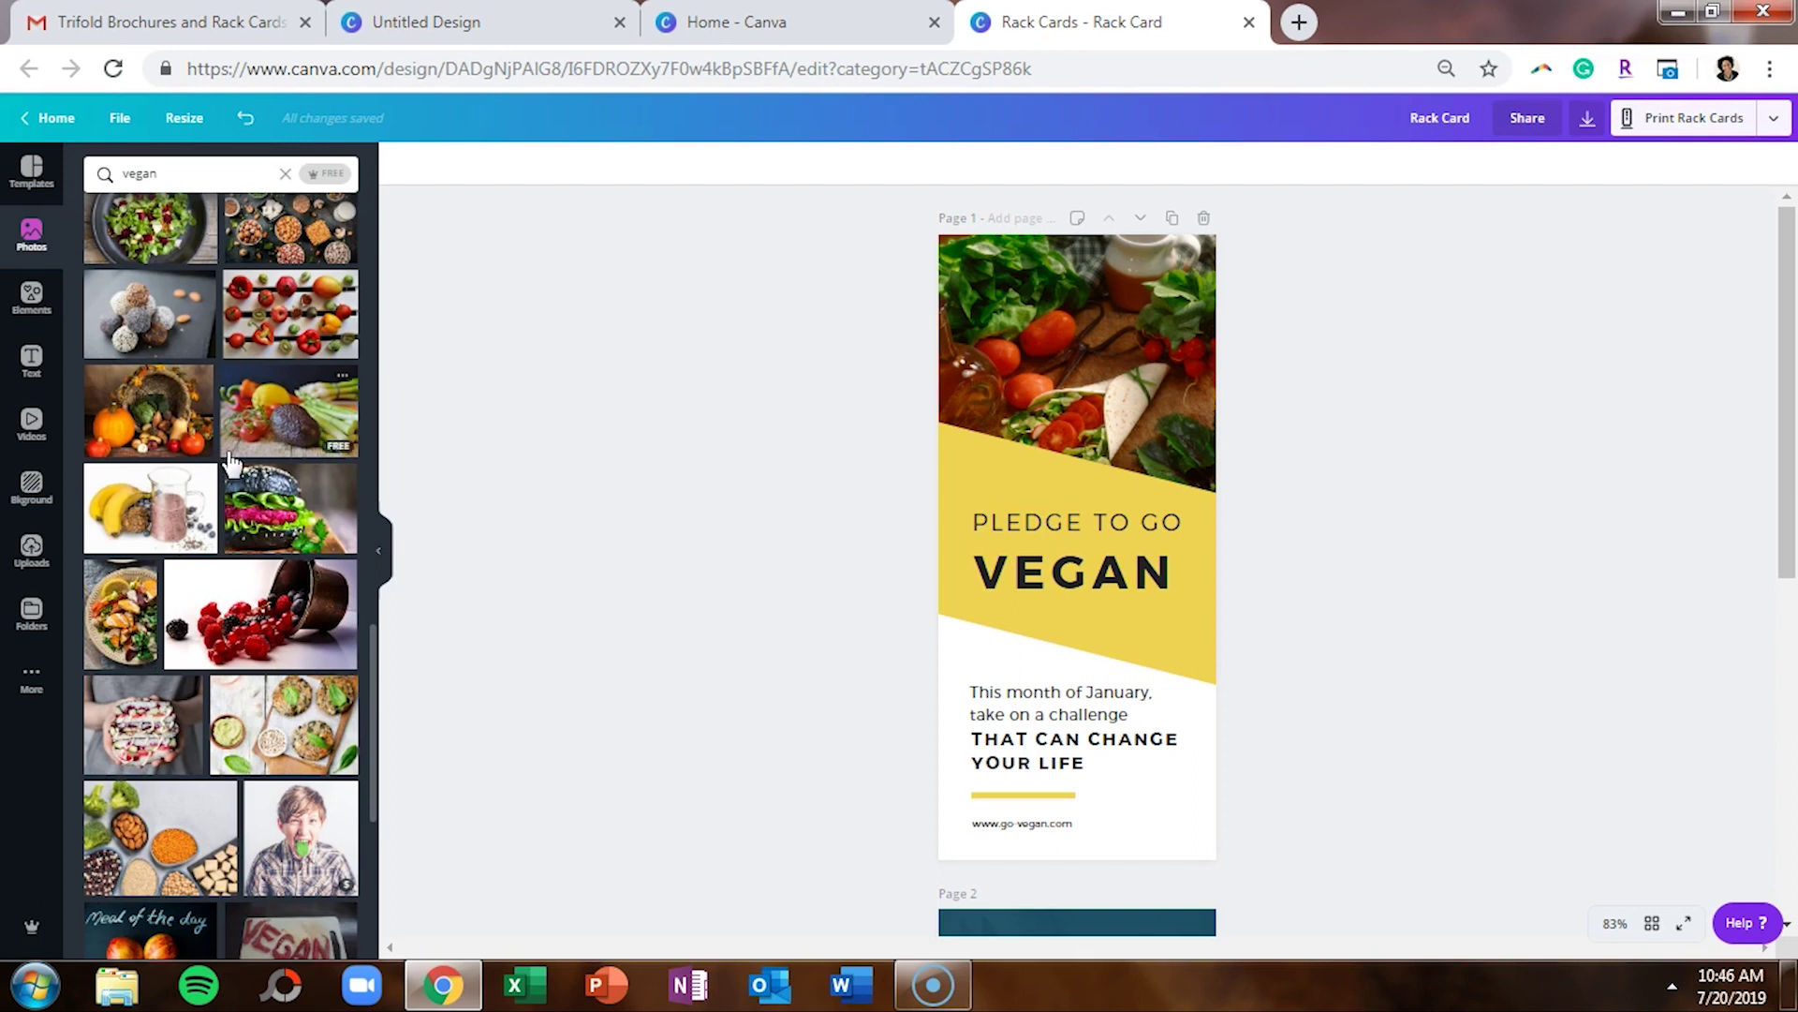
pyautogui.click(246, 461)
pyautogui.scroll(10, 246, 461)
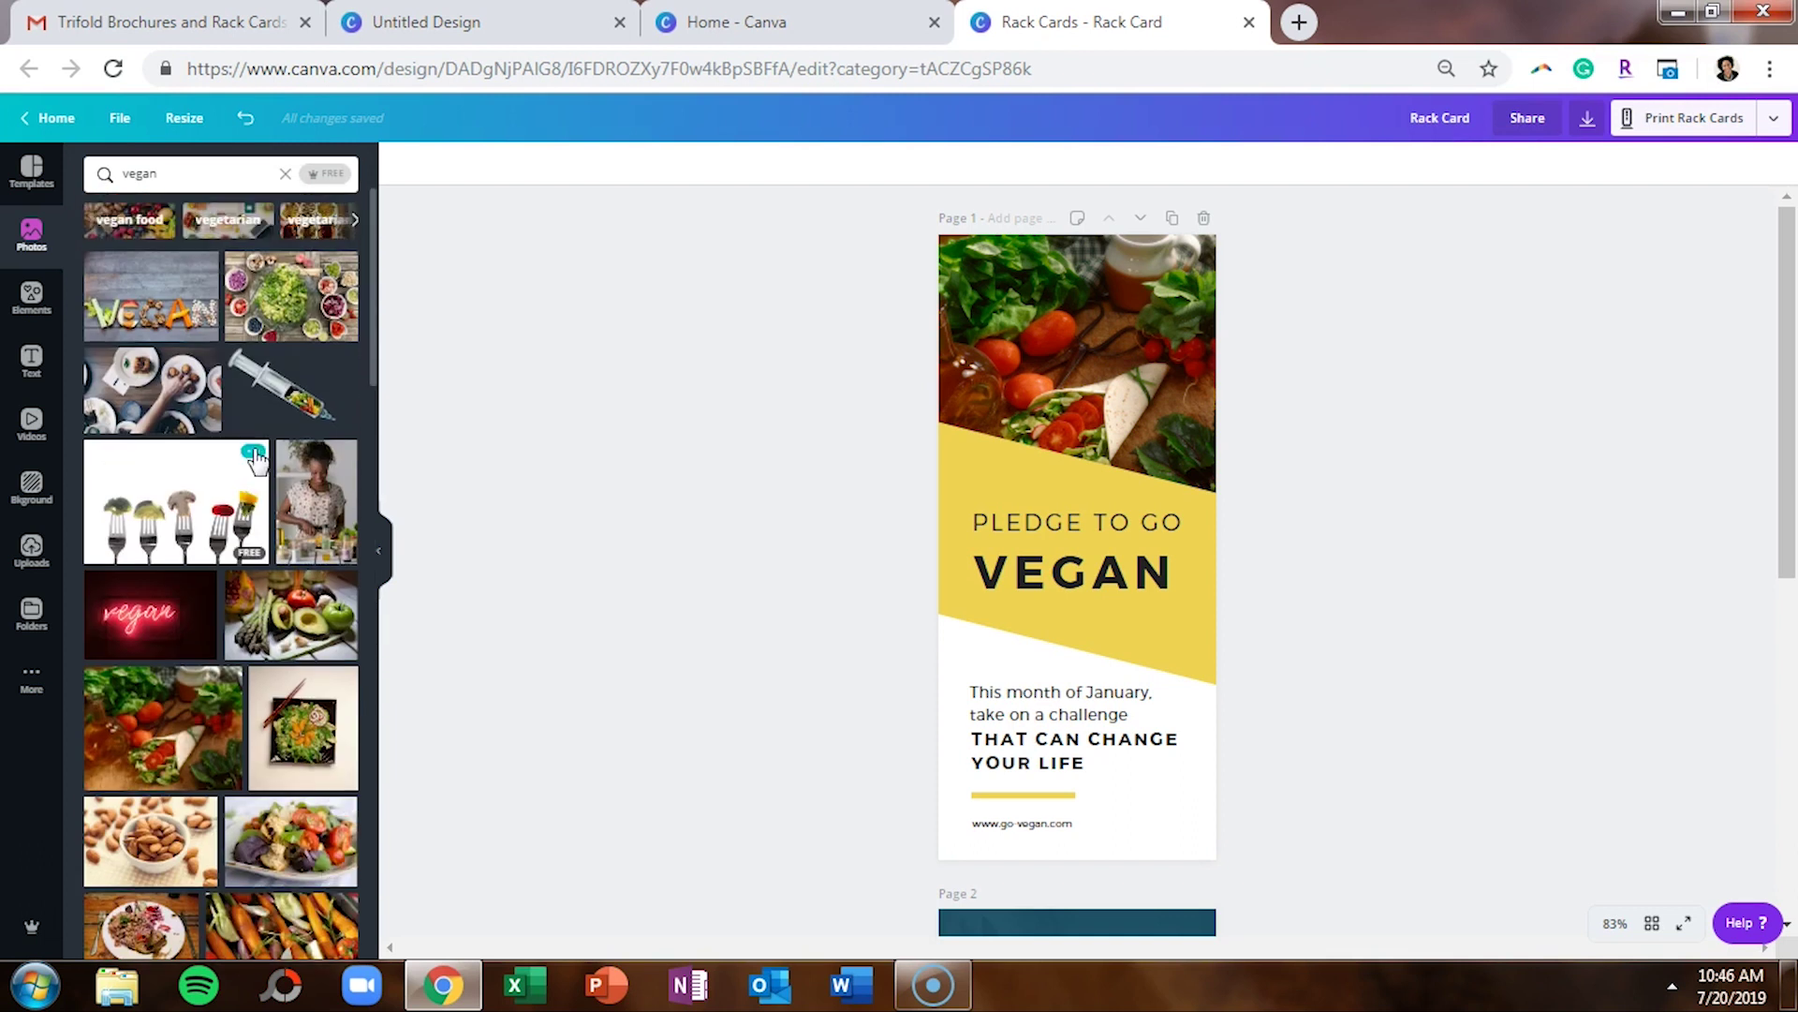
pyautogui.click(42, 263)
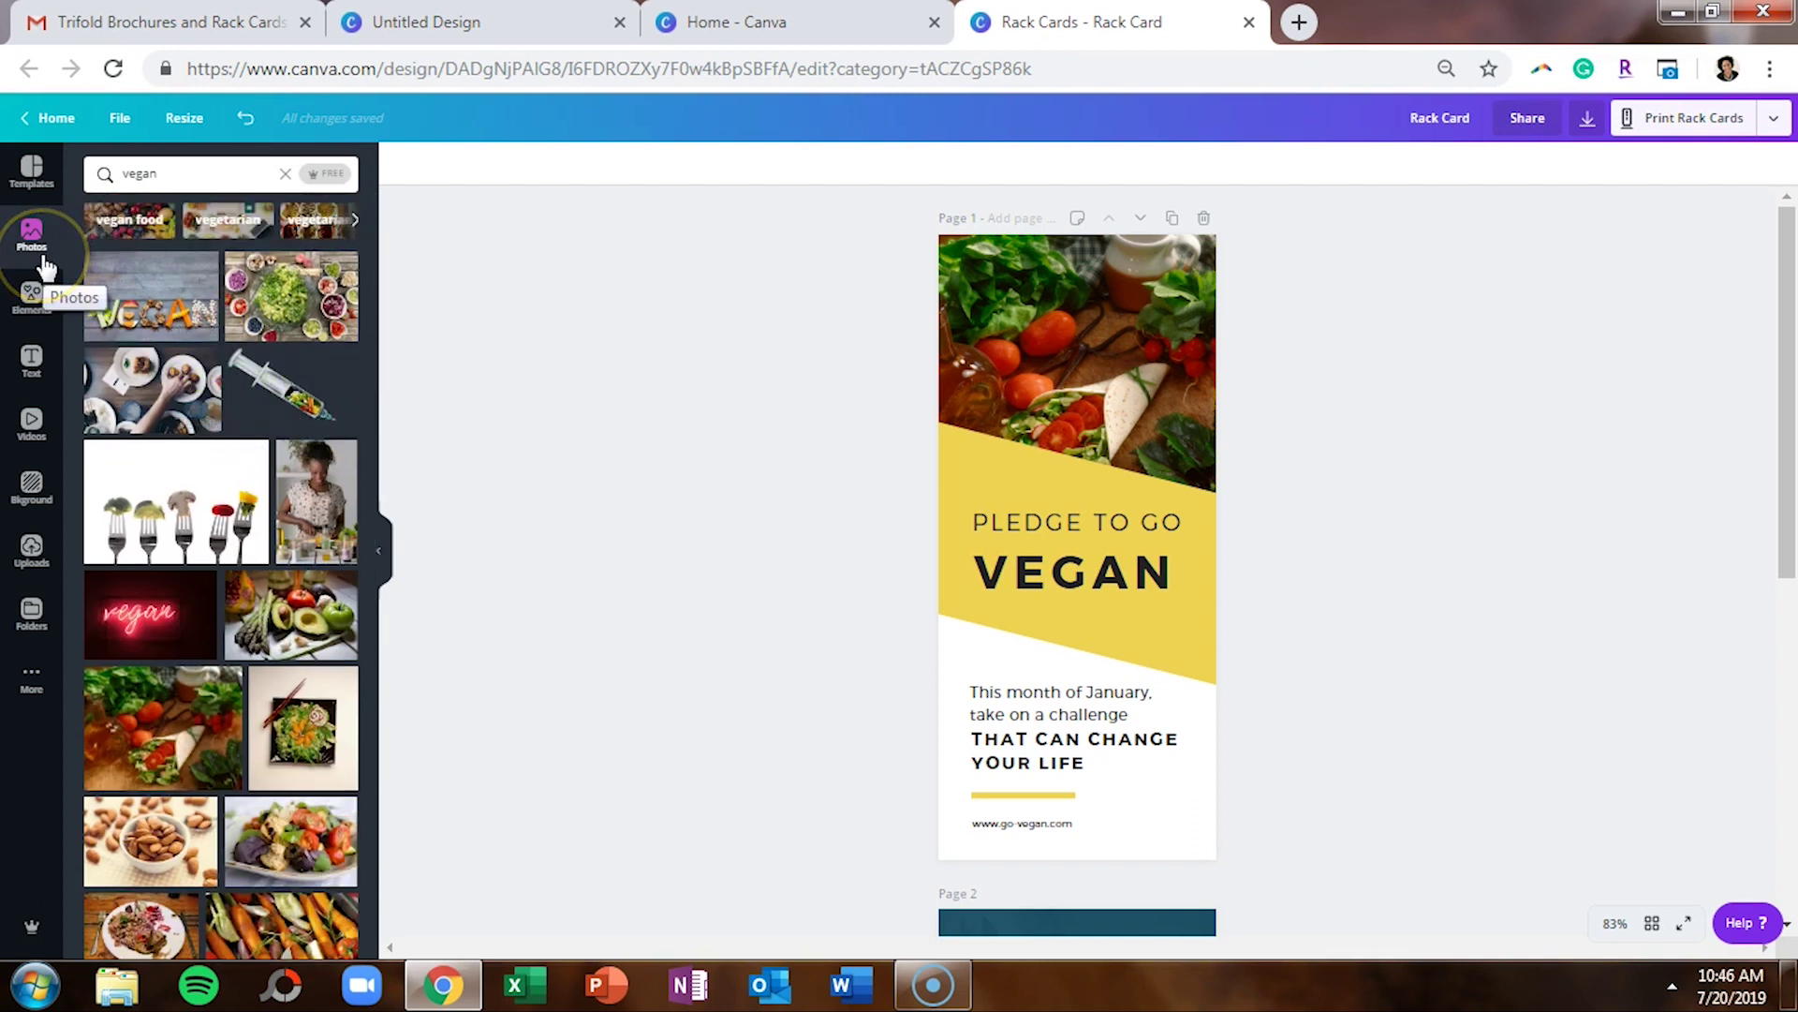